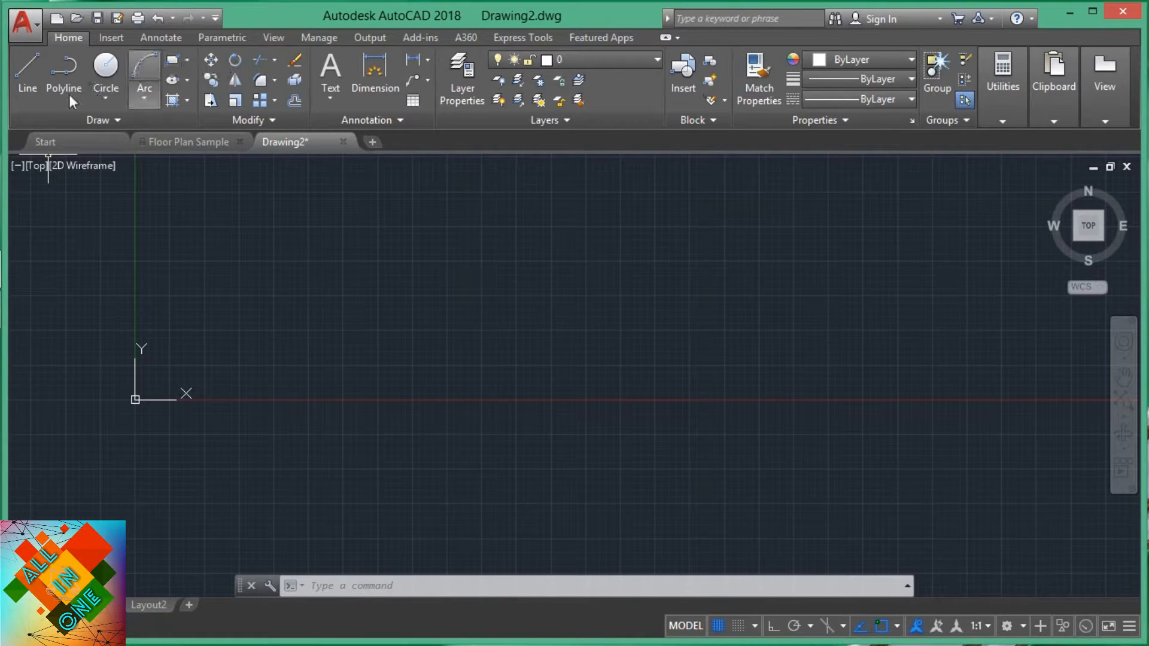
pyautogui.click(147, 158)
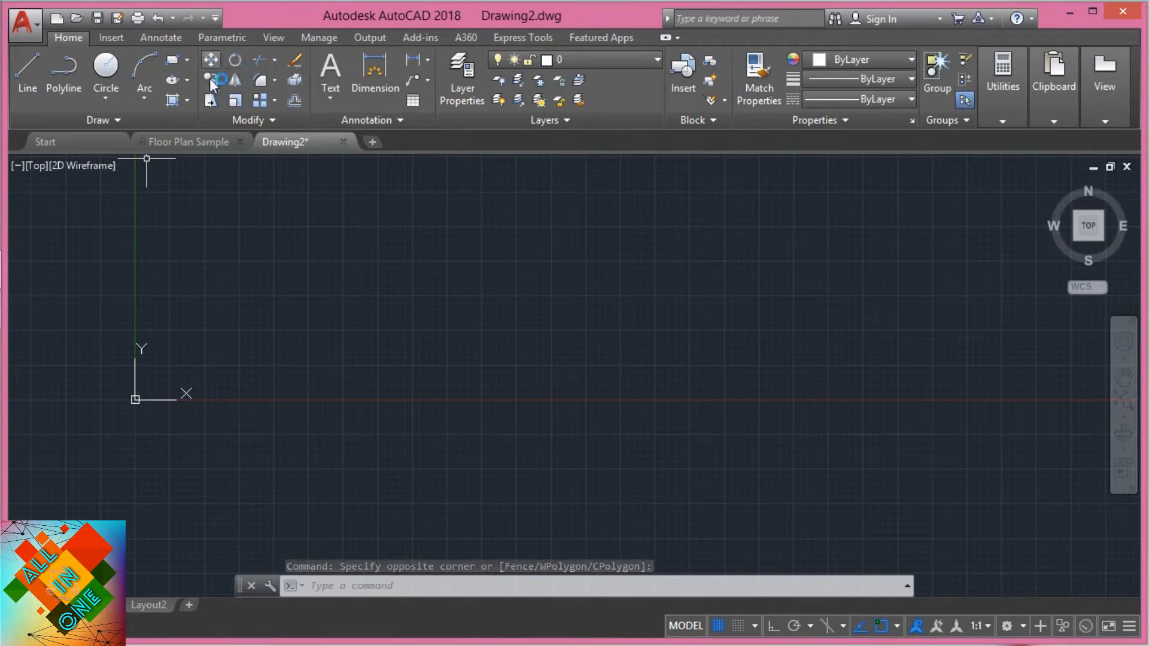
pyautogui.click(122, 119)
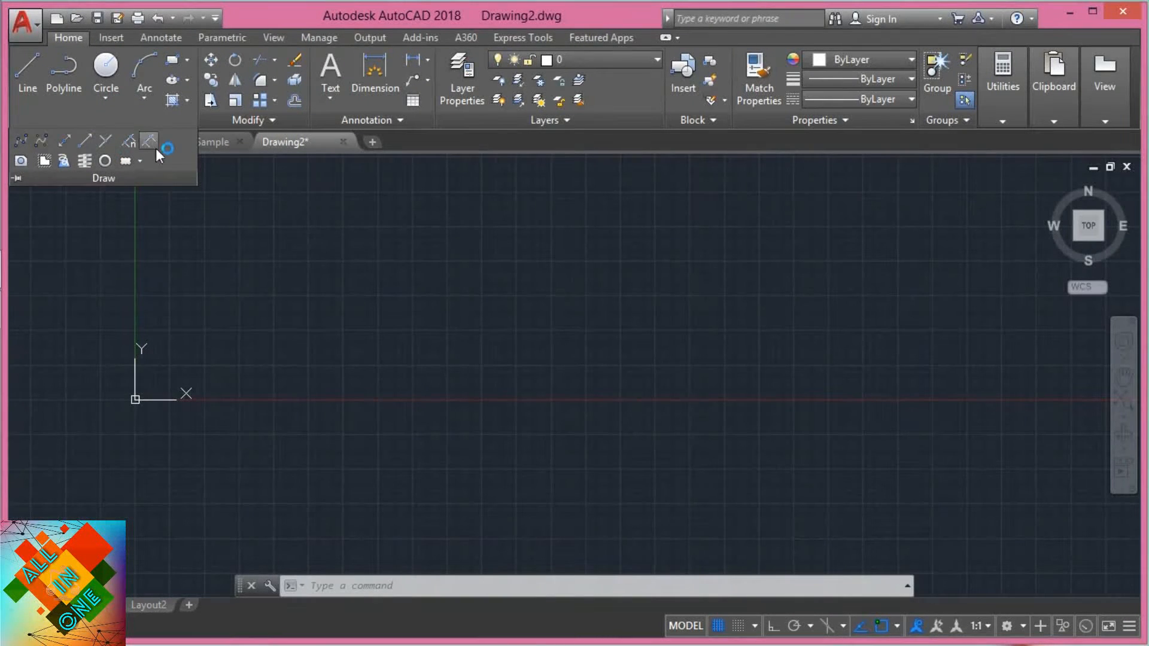
pyautogui.click(217, 124)
pyautogui.click(328, 312)
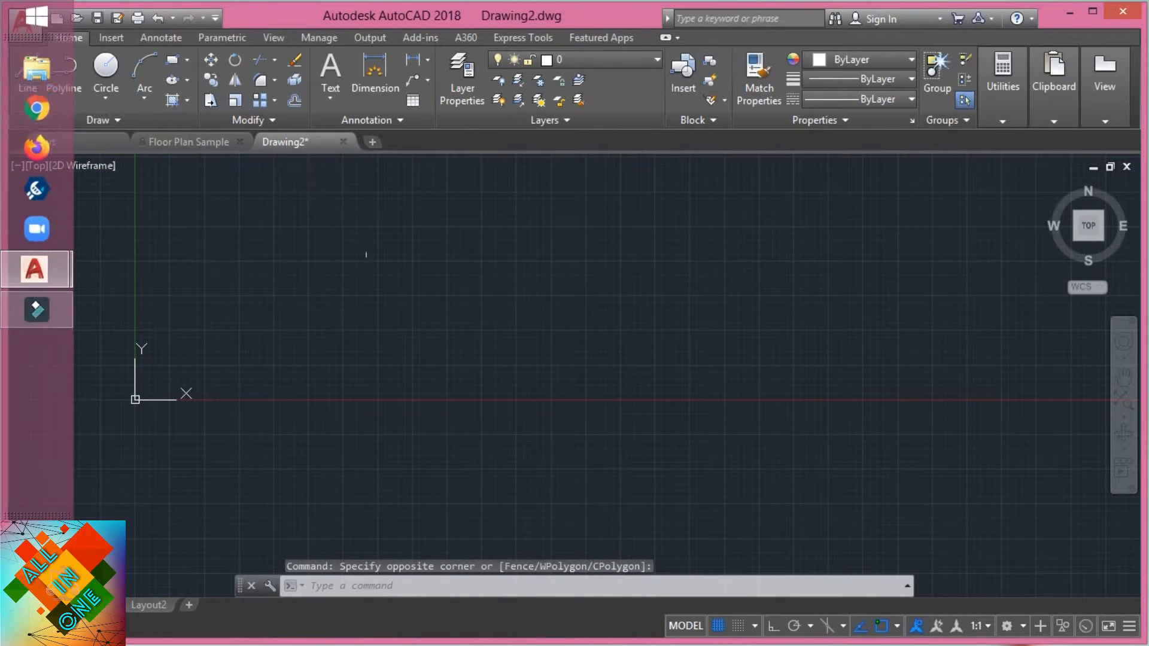
# Draw a horizontal line 100 units long with Ortho mode on
pyautogui.click(37, 87)
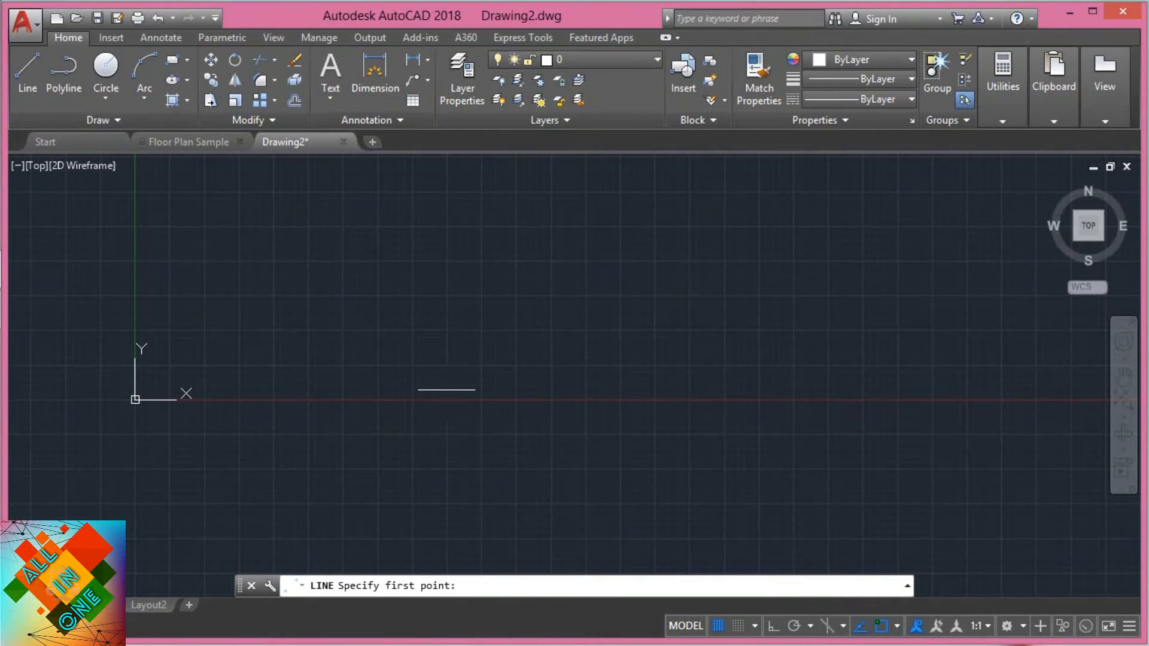
pyautogui.click(418, 361)
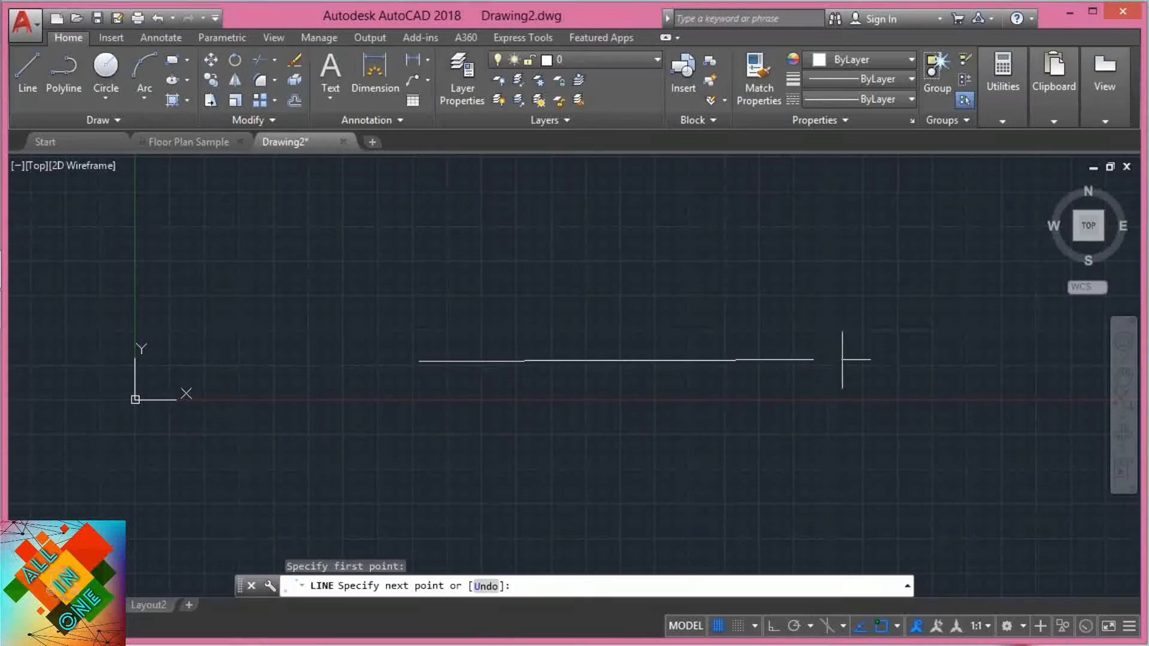
pyautogui.press('F8')
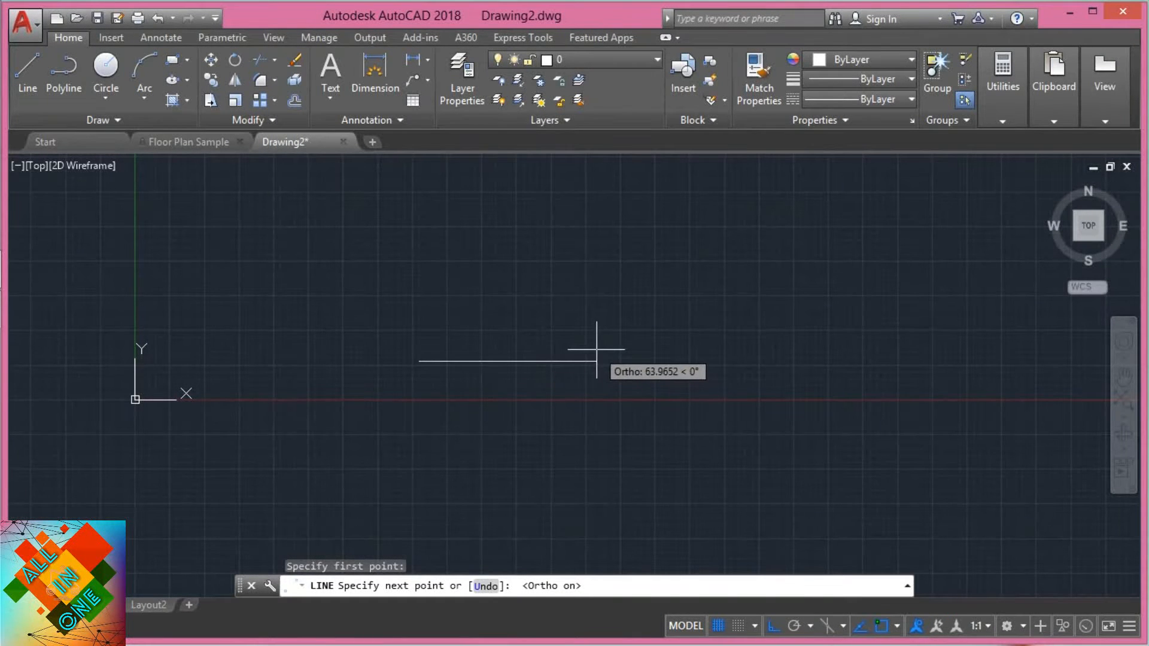
pyautogui.write('1000')
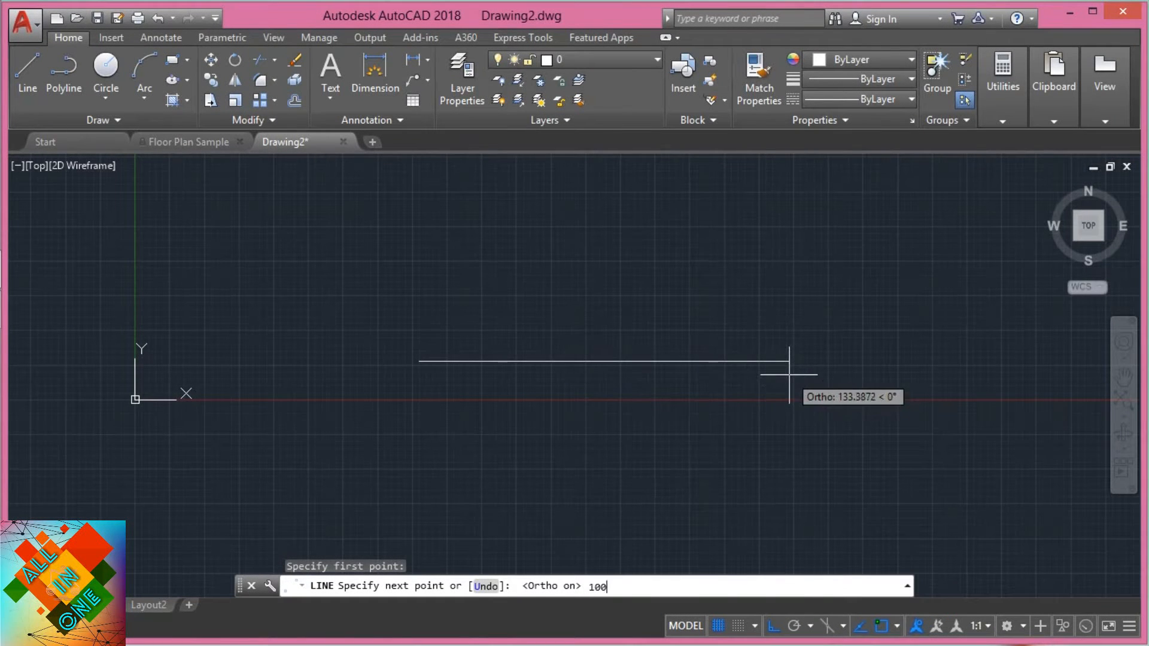
pyautogui.press('BackSpace')
pyautogui.press('Return')
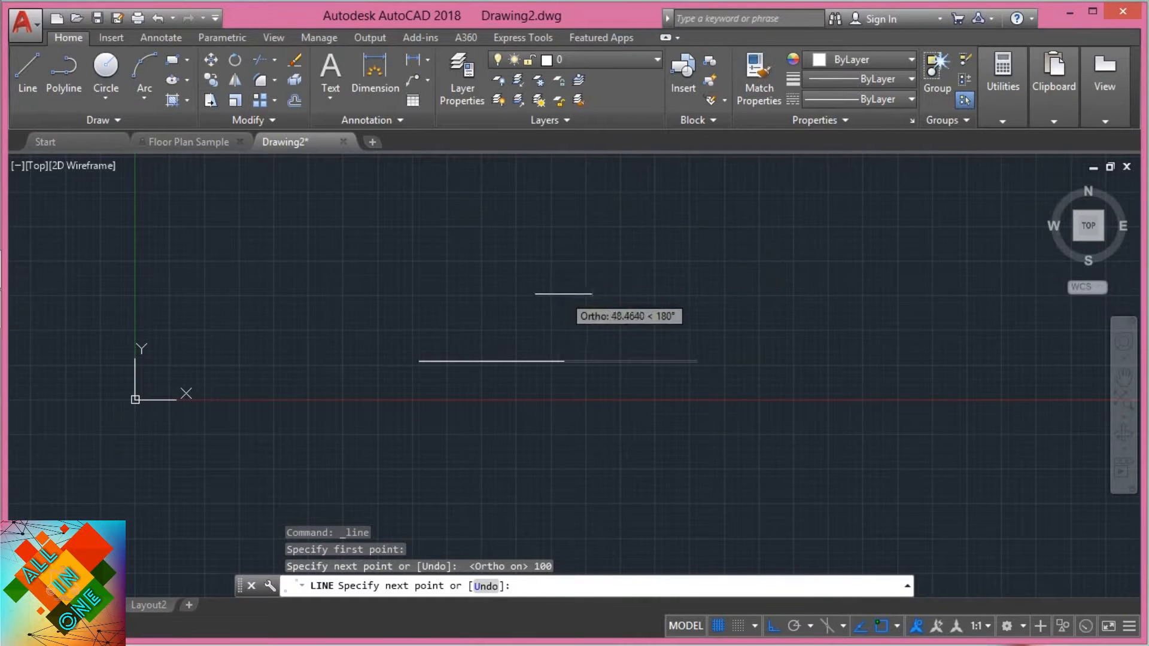
pyautogui.press('Escape')
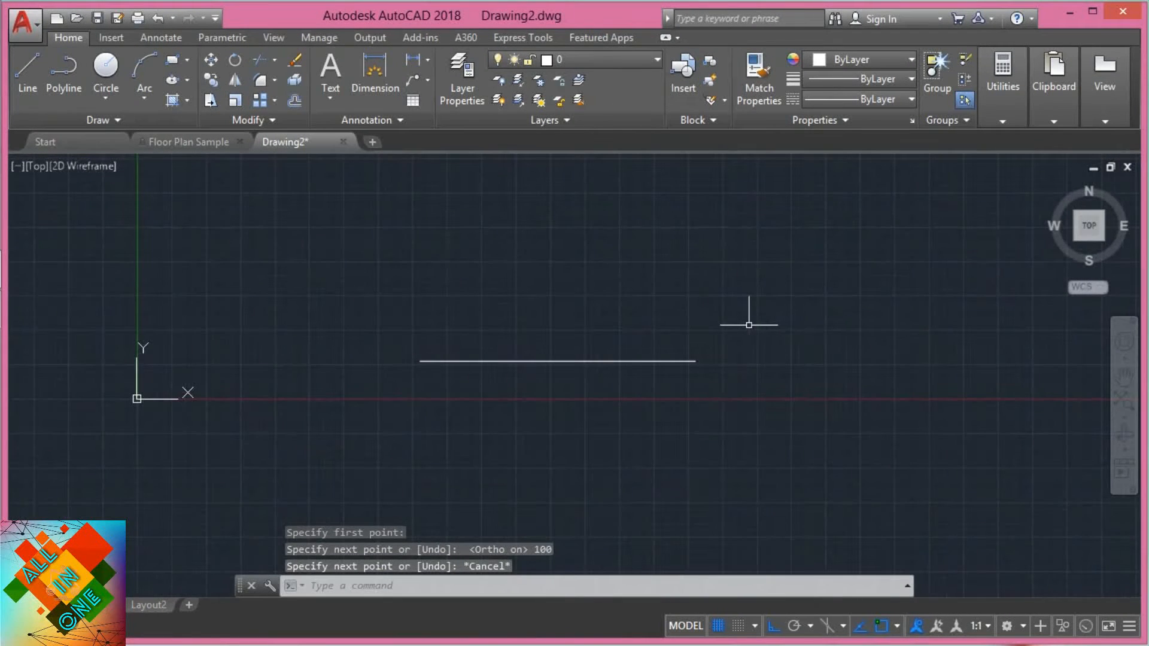
# Undo the last view change and delete the horizontal line
pyautogui.hotkey('ctrl', 'z')
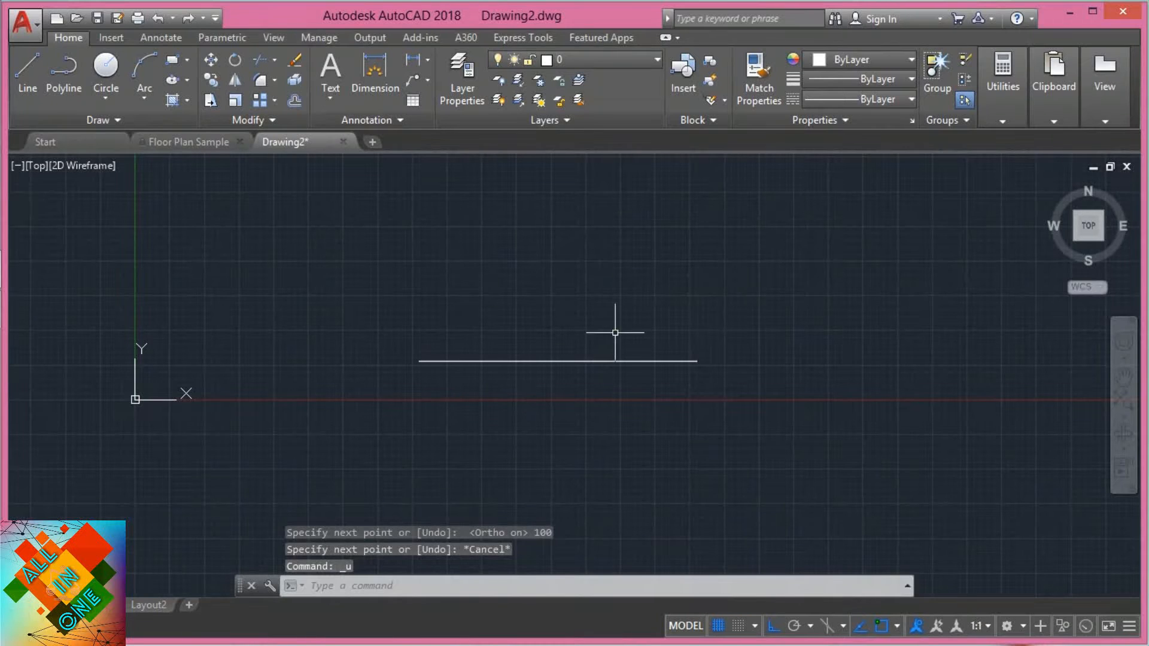
pyautogui.click(610, 360)
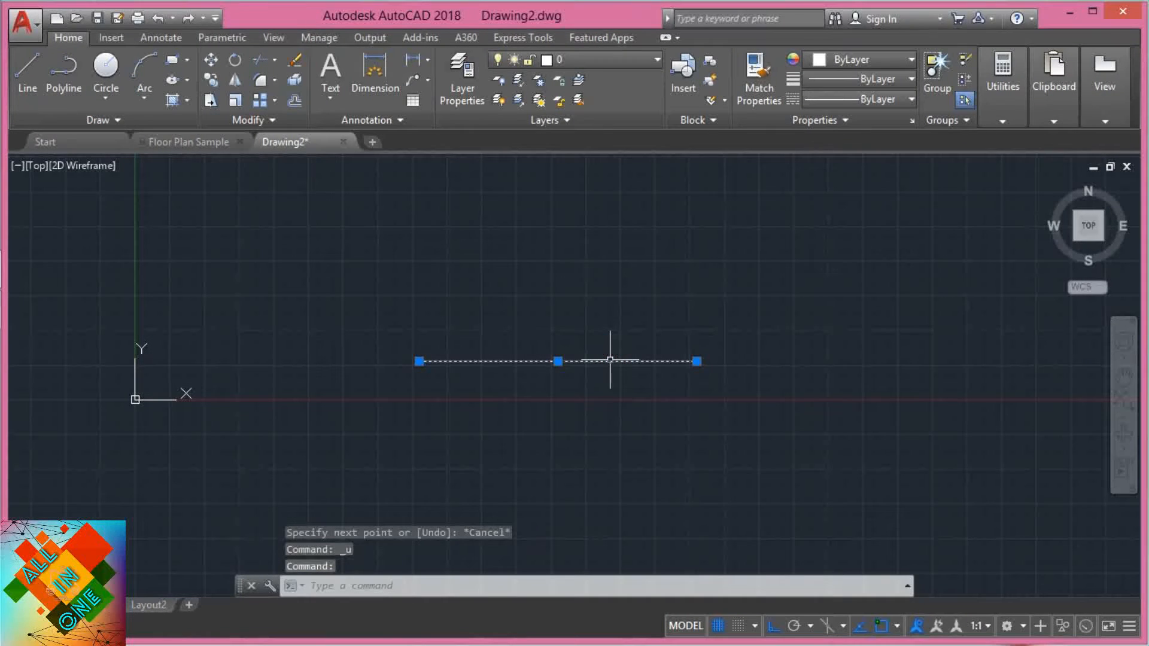
pyautogui.press('Delete')
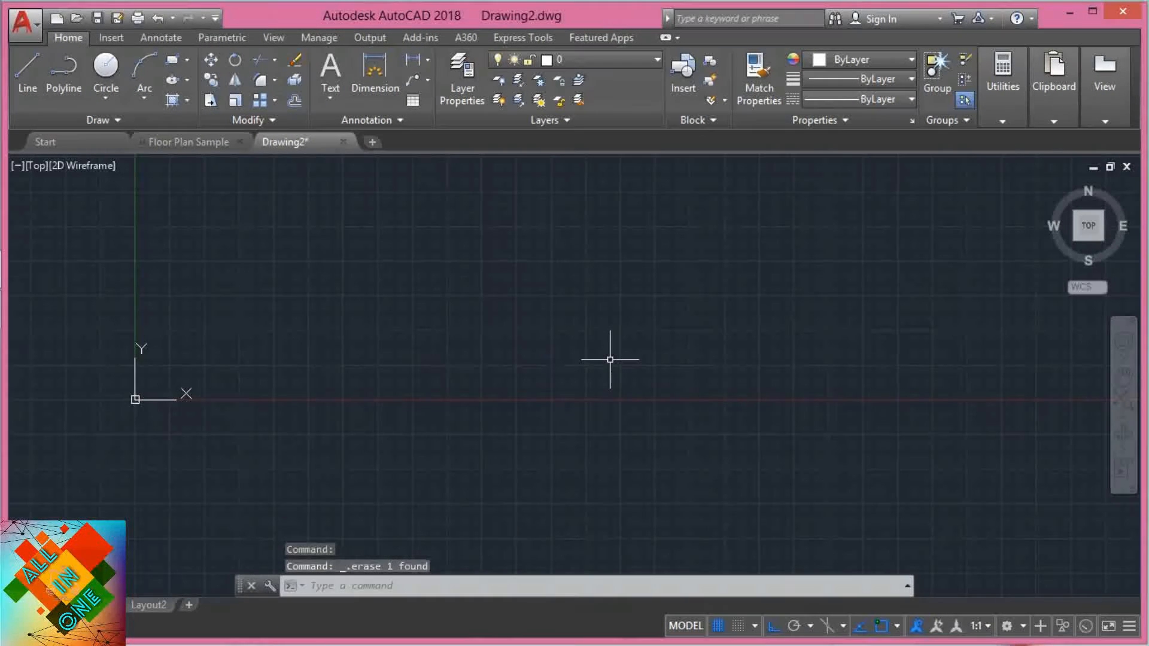
# Draw a circle by Center, Radius with a radius of 20, centered at about (97, 21)
pyautogui.click(108, 78)
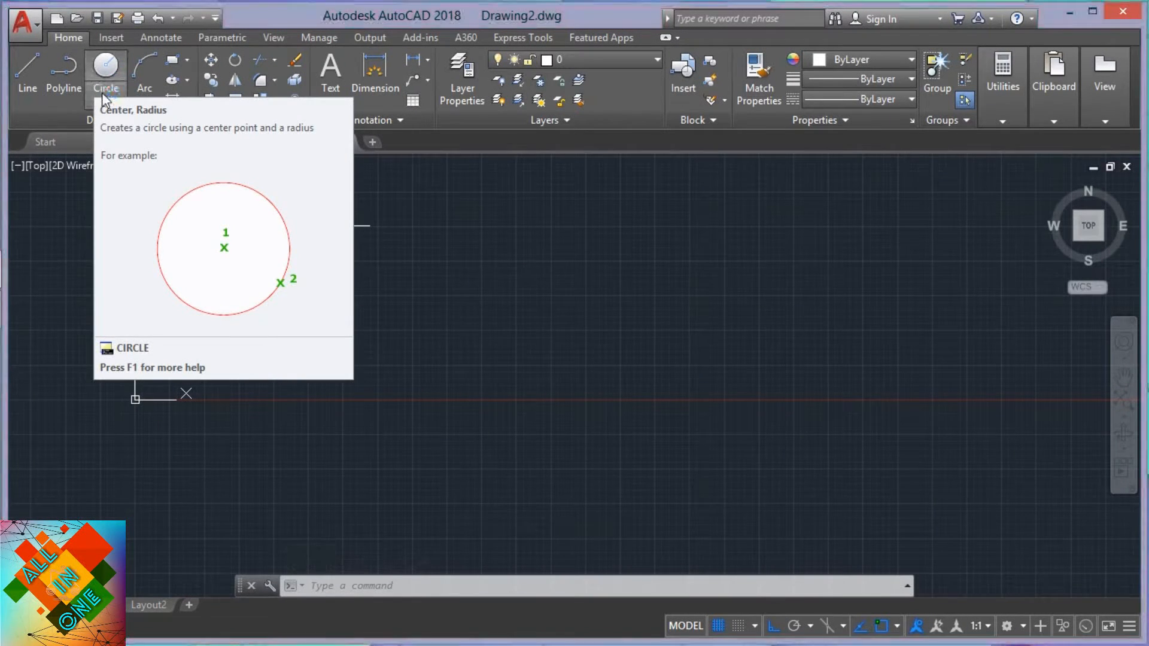
pyautogui.click(105, 91)
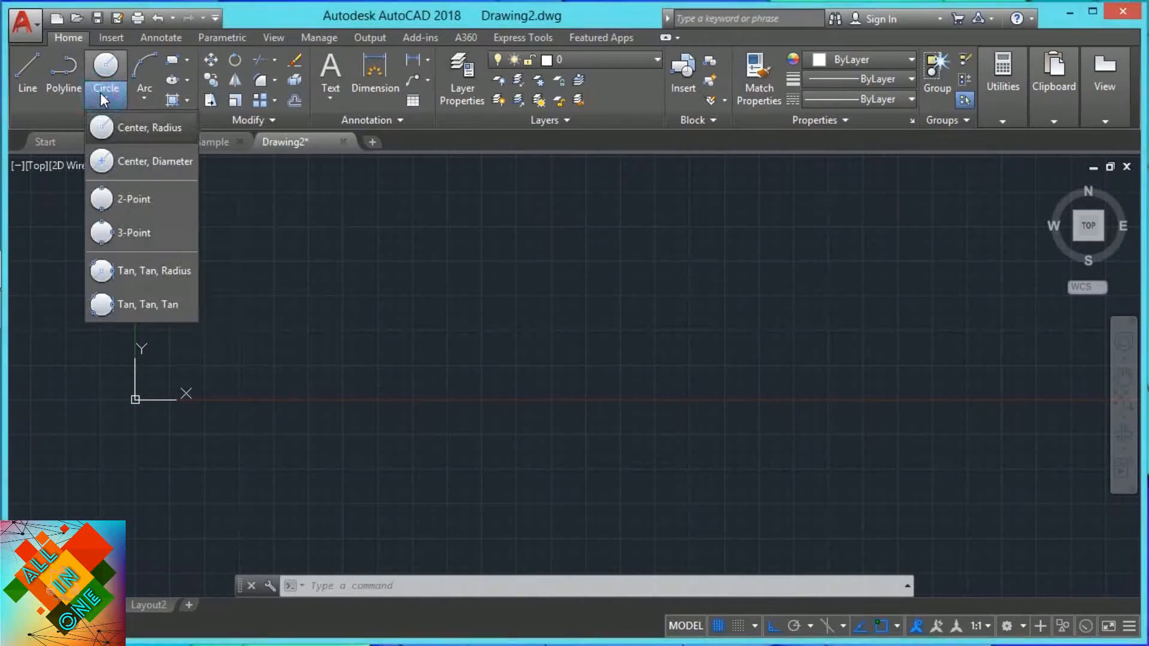
pyautogui.click(128, 126)
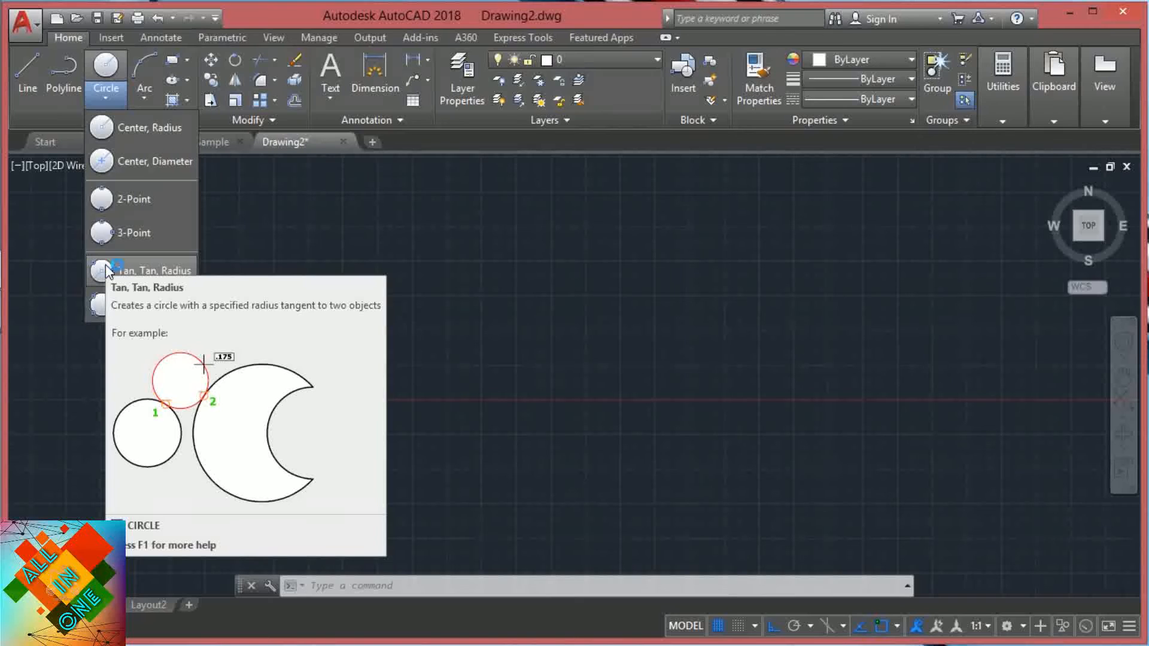
pyautogui.click(105, 266)
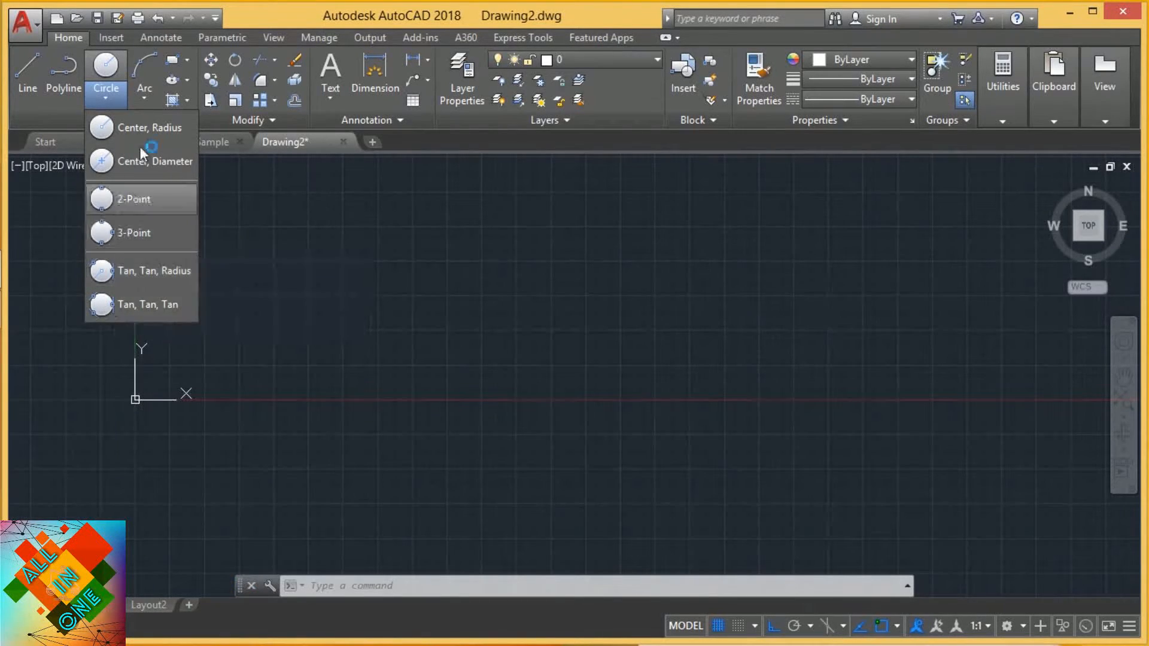
pyautogui.click(142, 126)
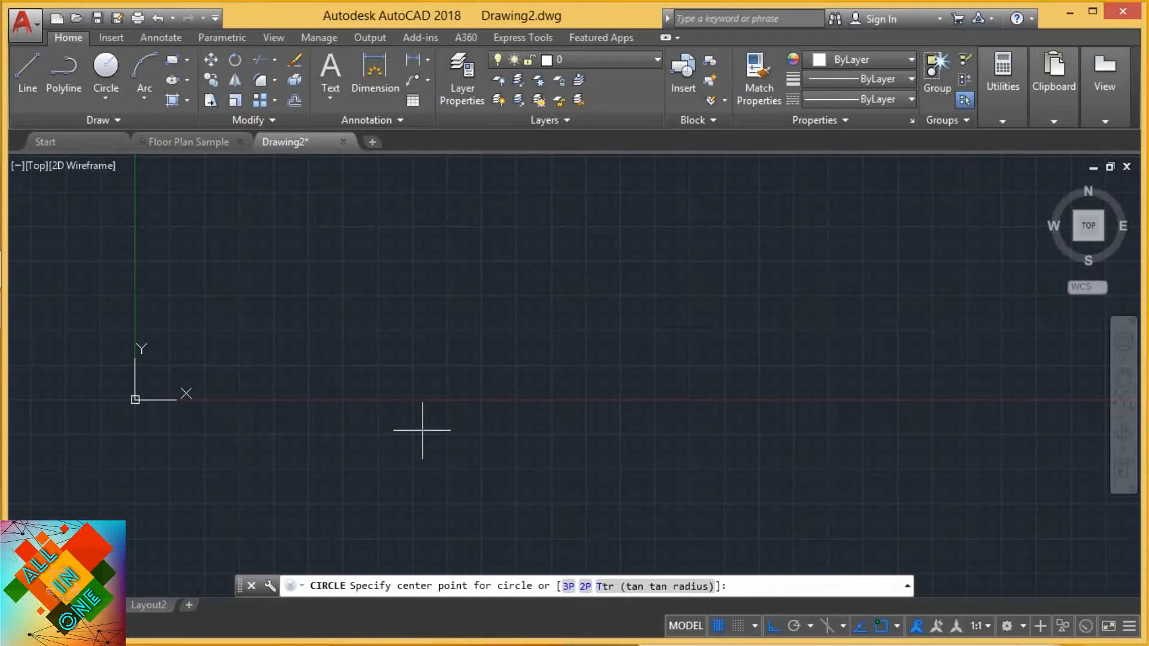
pyautogui.click(404, 339)
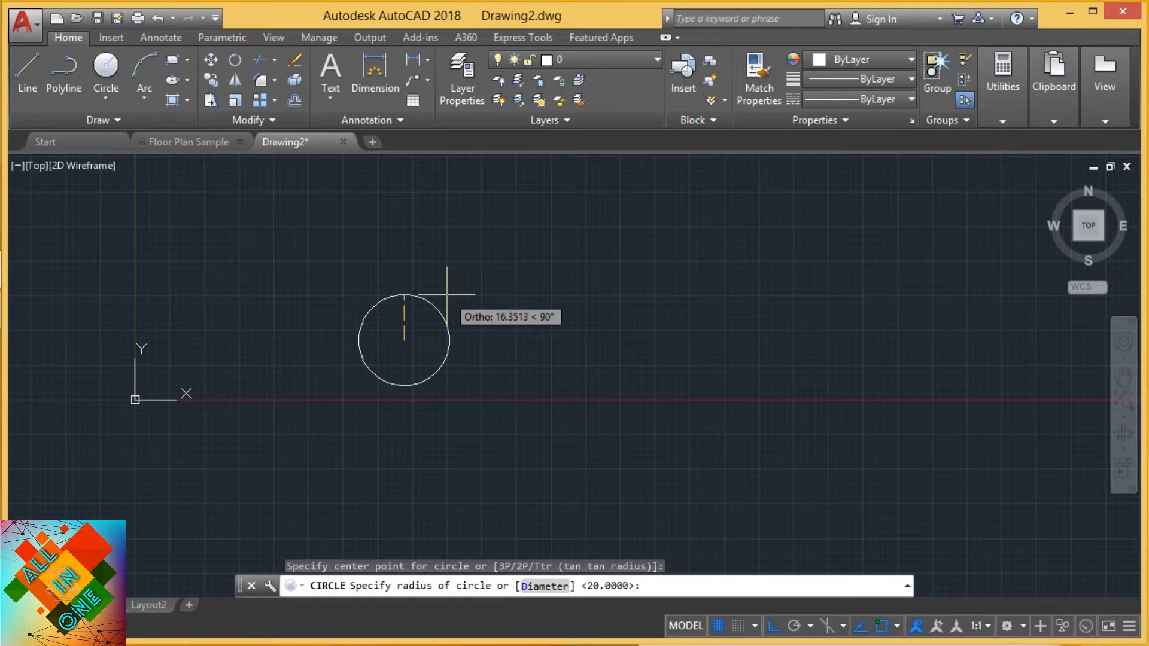
pyautogui.write('20')
pyautogui.press('Return')
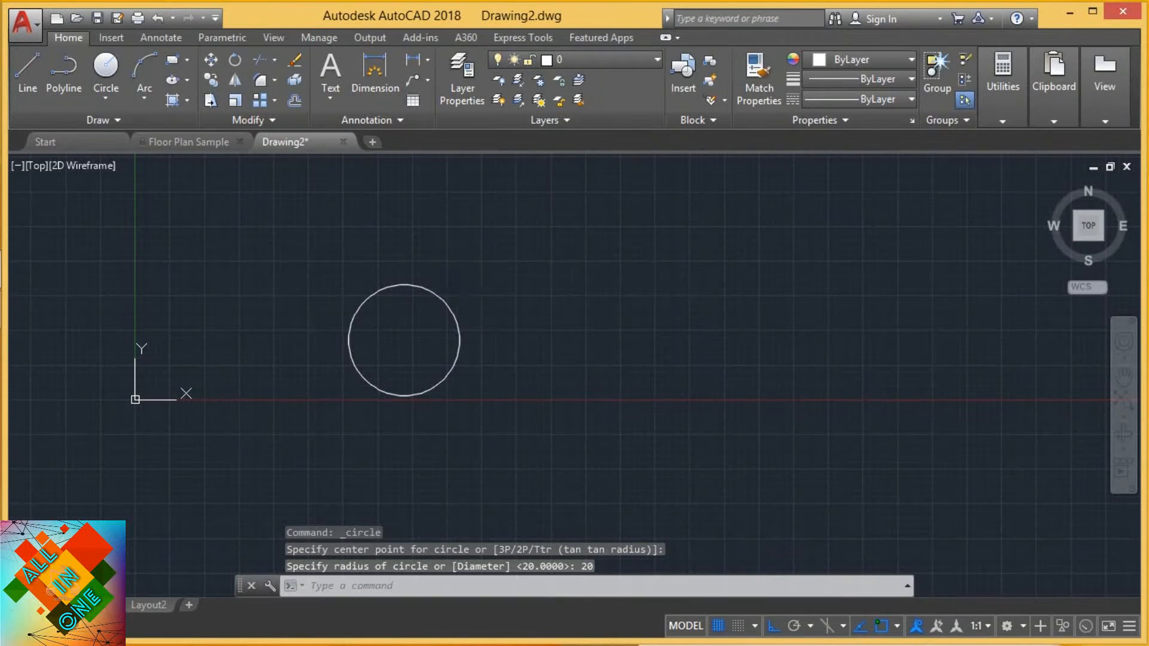
# Check the circle's radius and diameter in its quick properties, moving the readout beside the circle, and close it
pyautogui.click(448, 310)
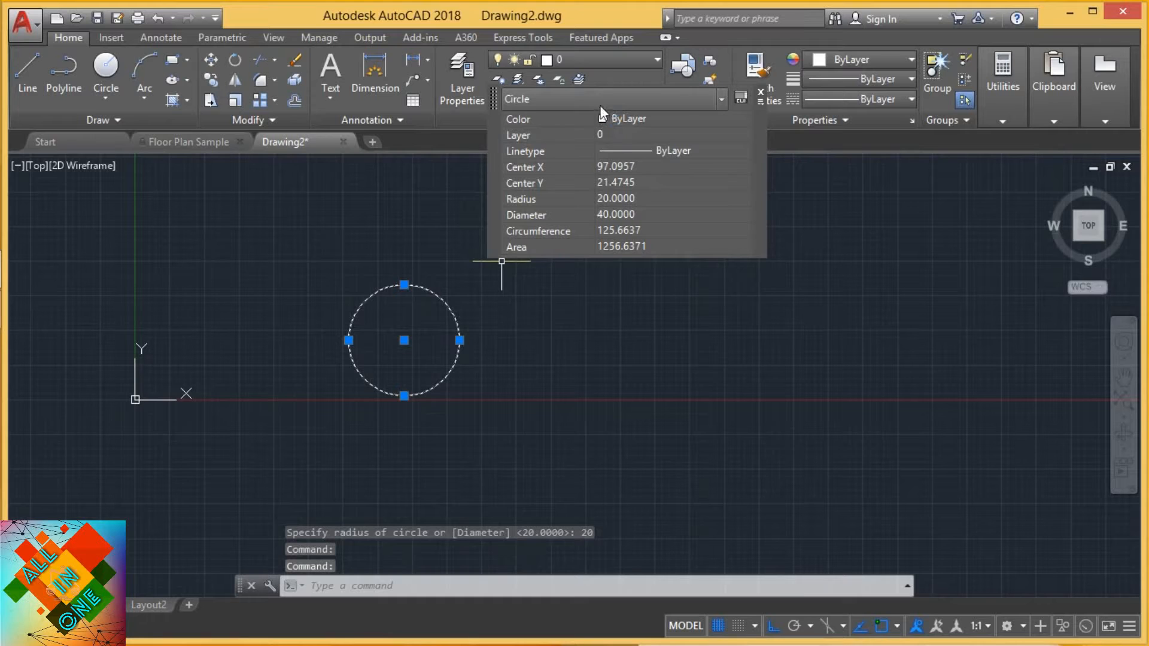
pyautogui.click(598, 97)
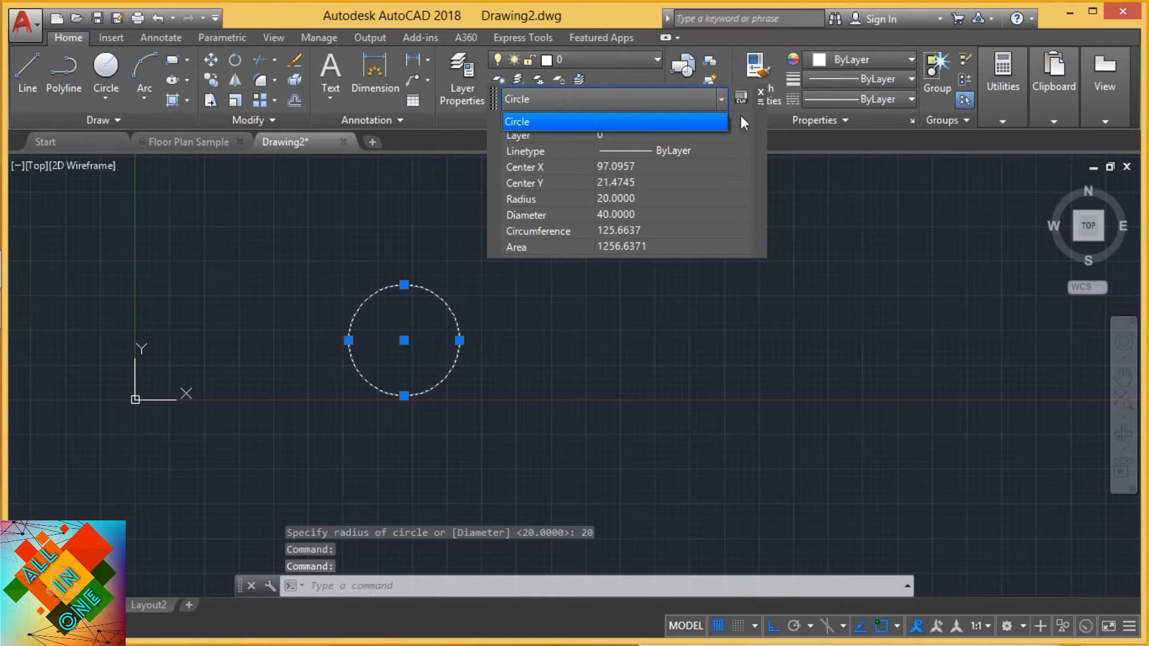
pyautogui.click(755, 135)
pyautogui.click(508, 102)
pyautogui.moveTo(497, 97); pyautogui.dragTo(508, 253)
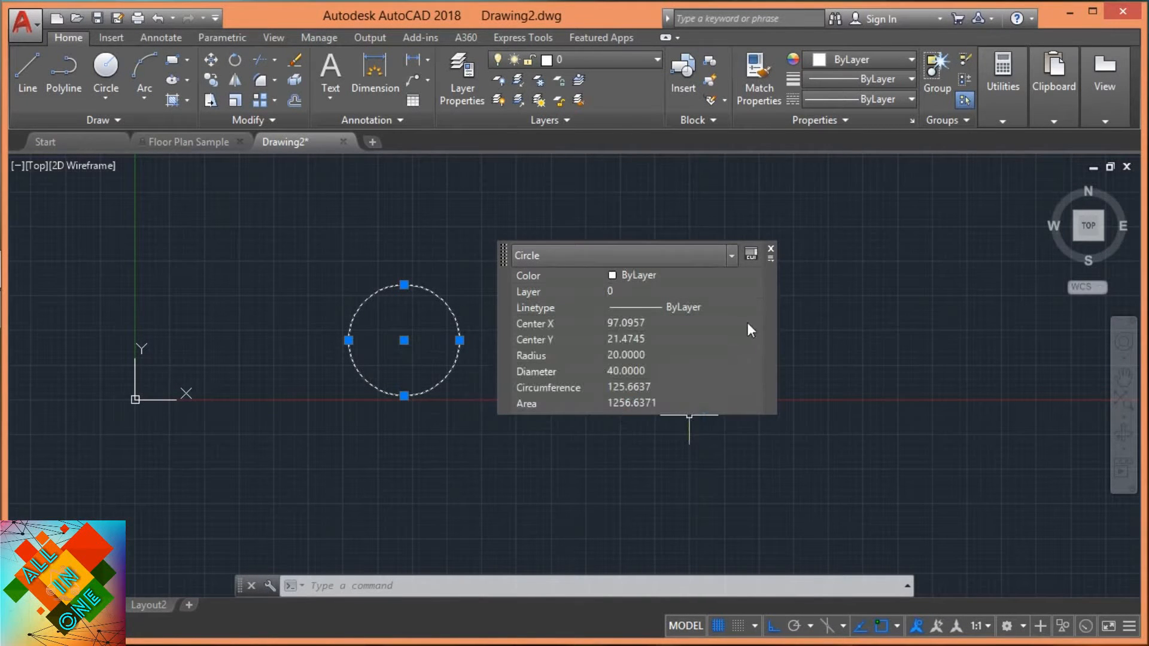
pyautogui.click(770, 251)
pyautogui.click(496, 301)
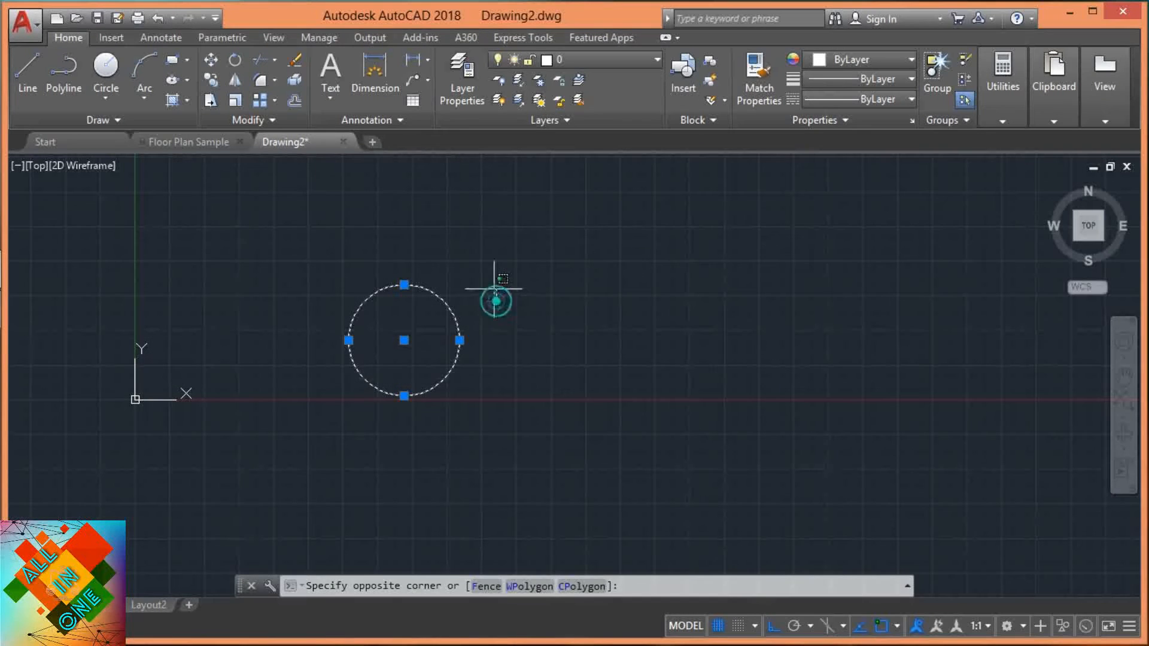
pyautogui.click(477, 278)
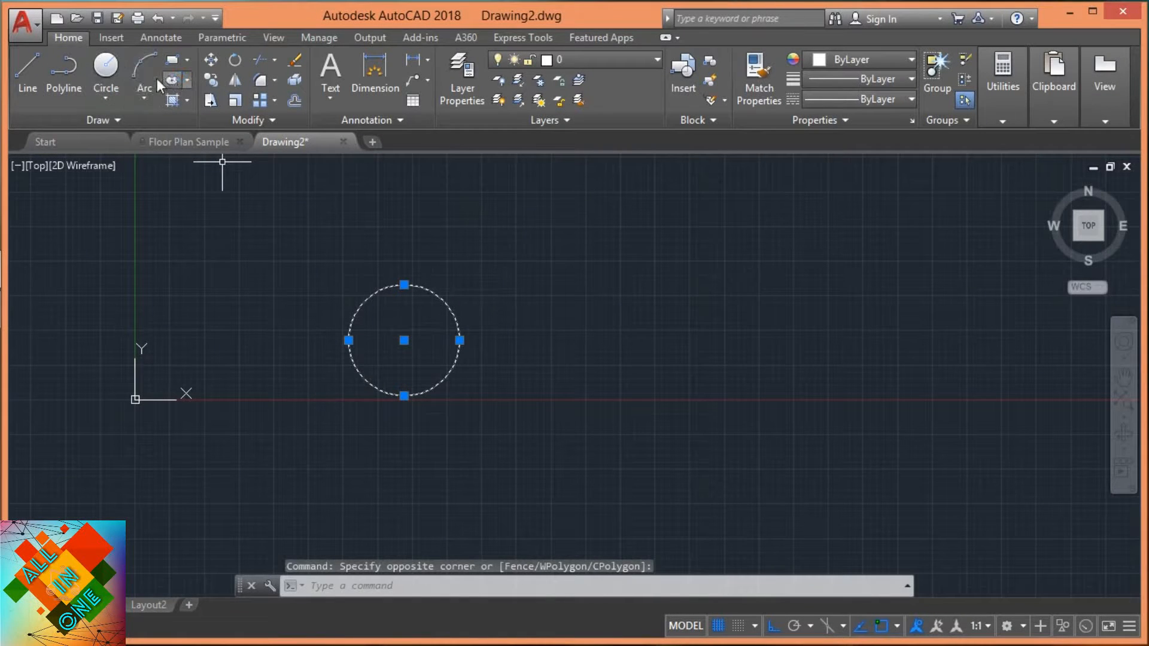
# Draw a concentric circle by Center, Diameter with a diameter of 50 and check its quick properties
pyautogui.click(112, 92)
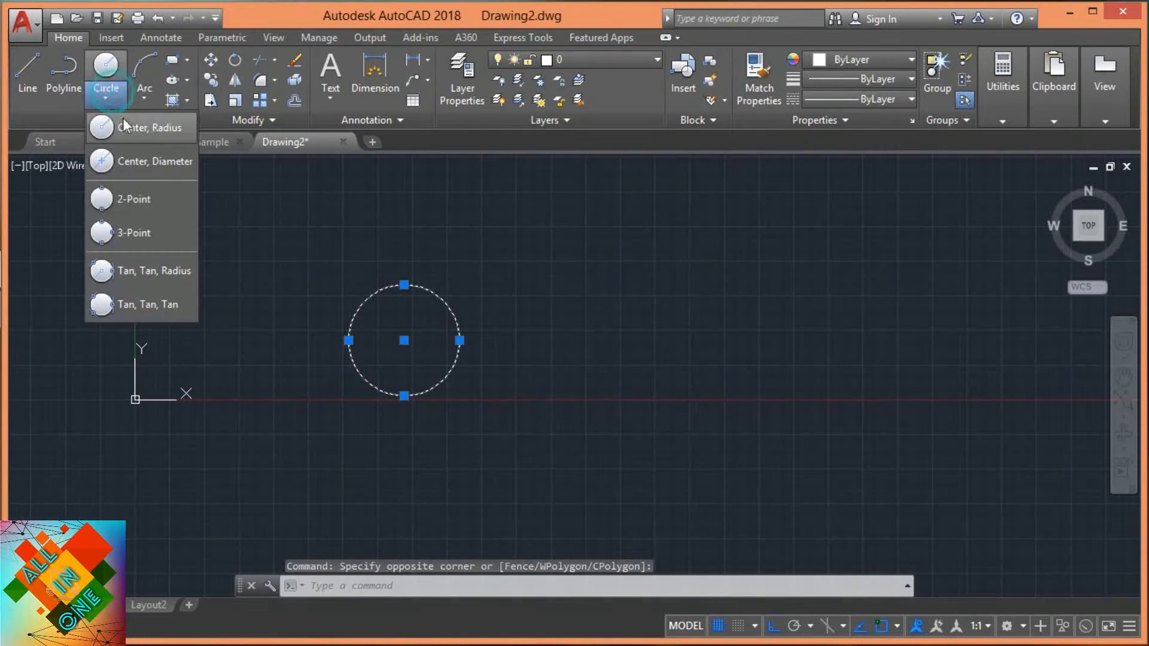
pyautogui.click(111, 170)
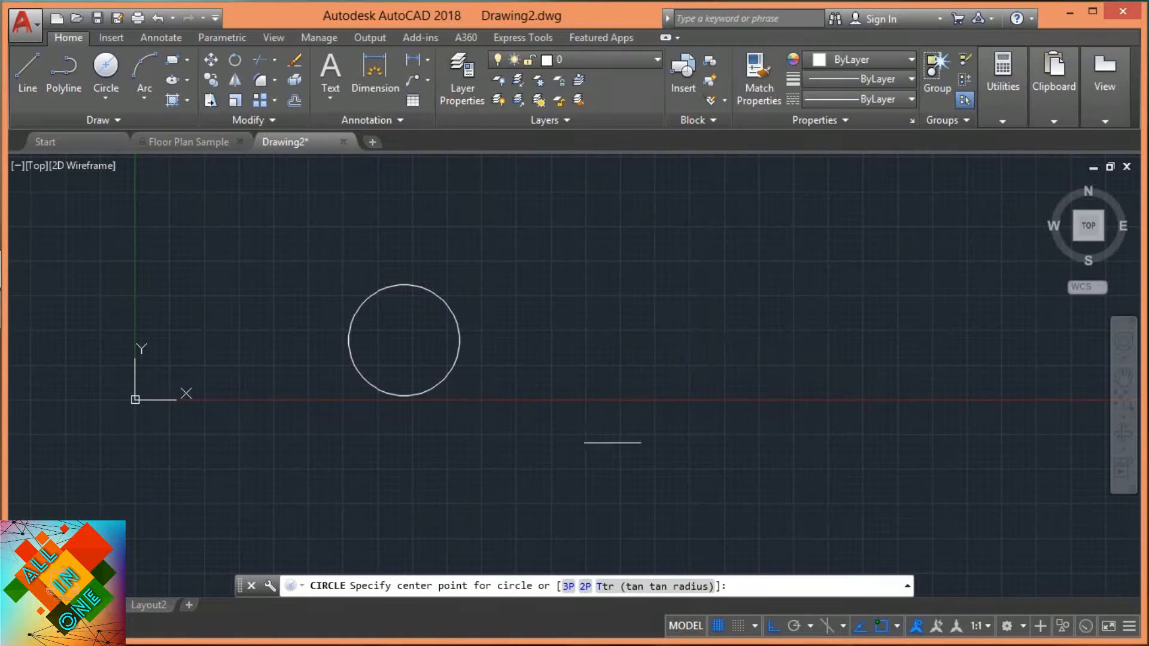
pyautogui.click(404, 340)
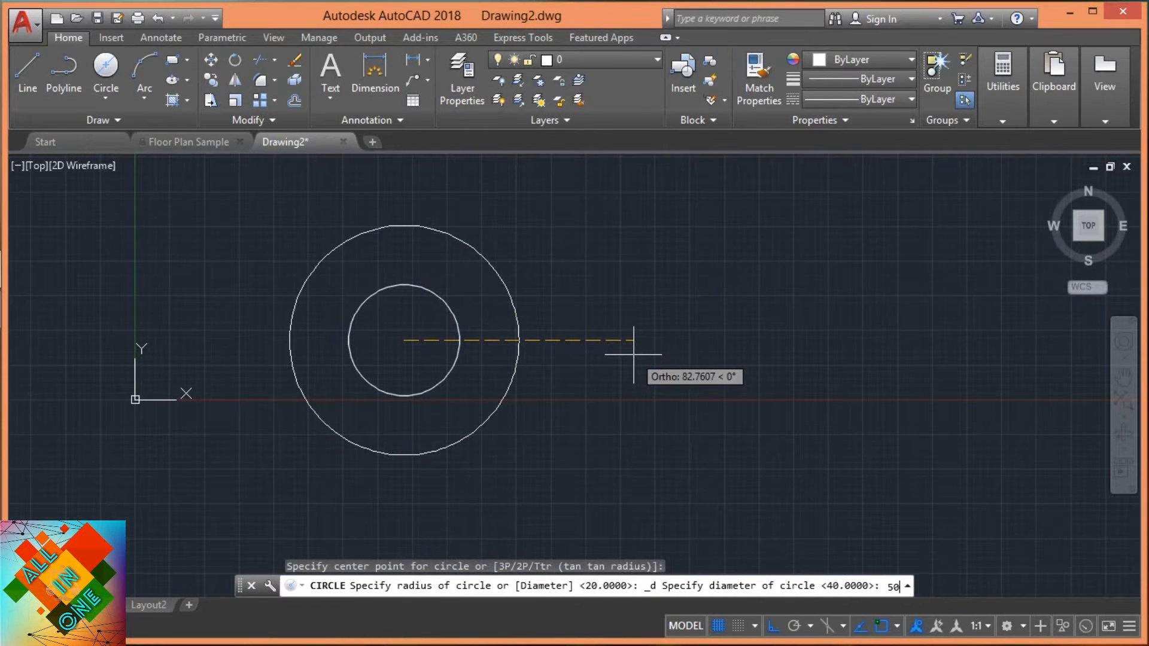
pyautogui.press('Return')
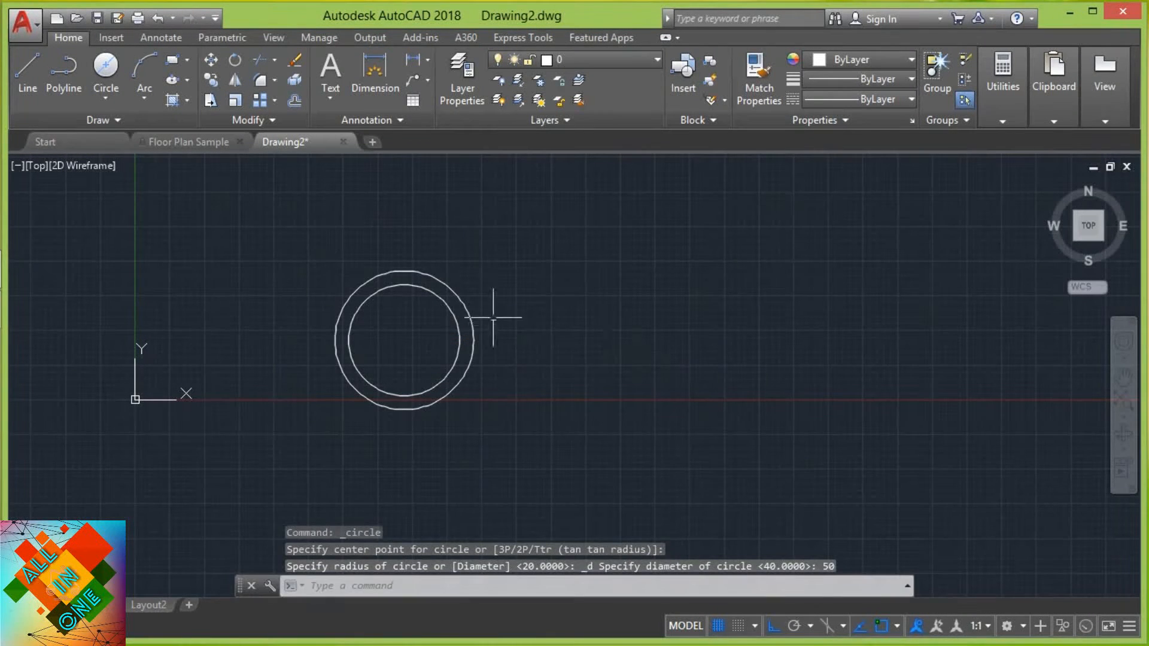
pyautogui.click(470, 325)
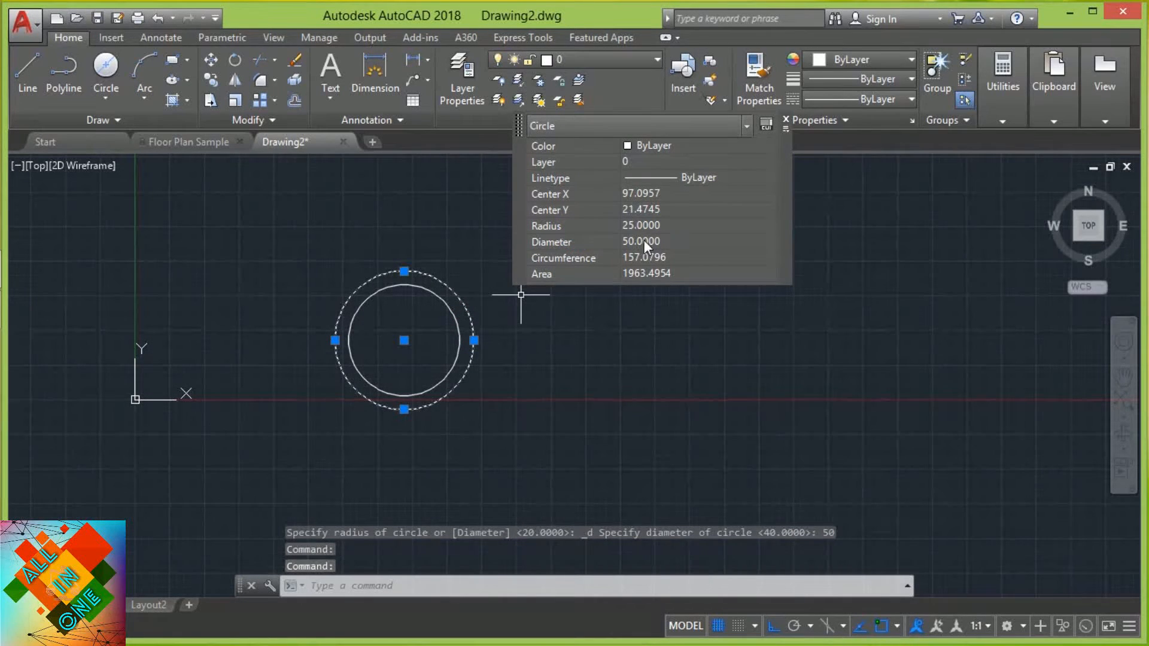
pyautogui.click(787, 115)
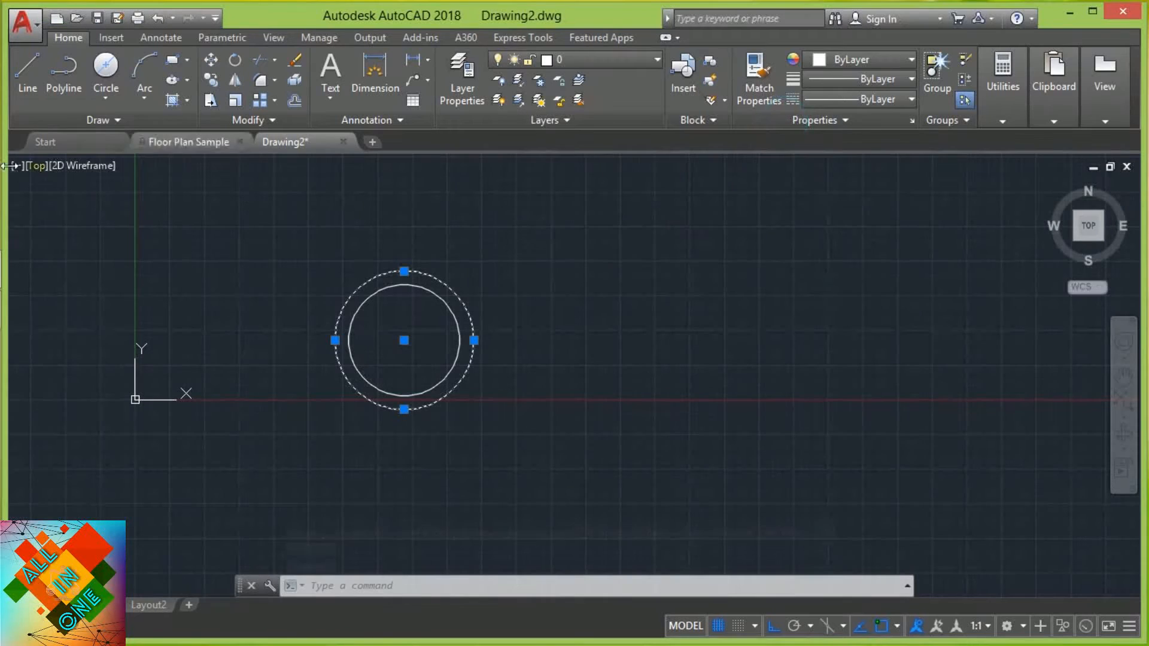
# Turn Ortho mode off and draw a slanted line to the right of the circles, sloping down to the right
pyautogui.click(103, 102)
pyautogui.click(121, 190)
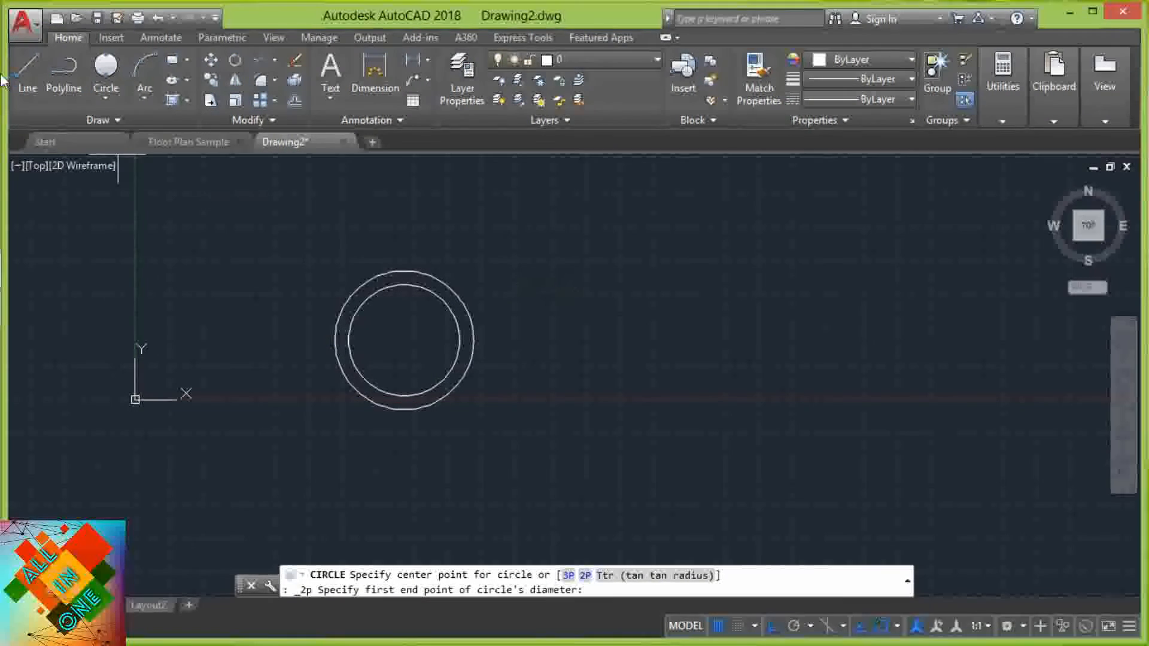
pyautogui.click(27, 71)
pyautogui.click(595, 234)
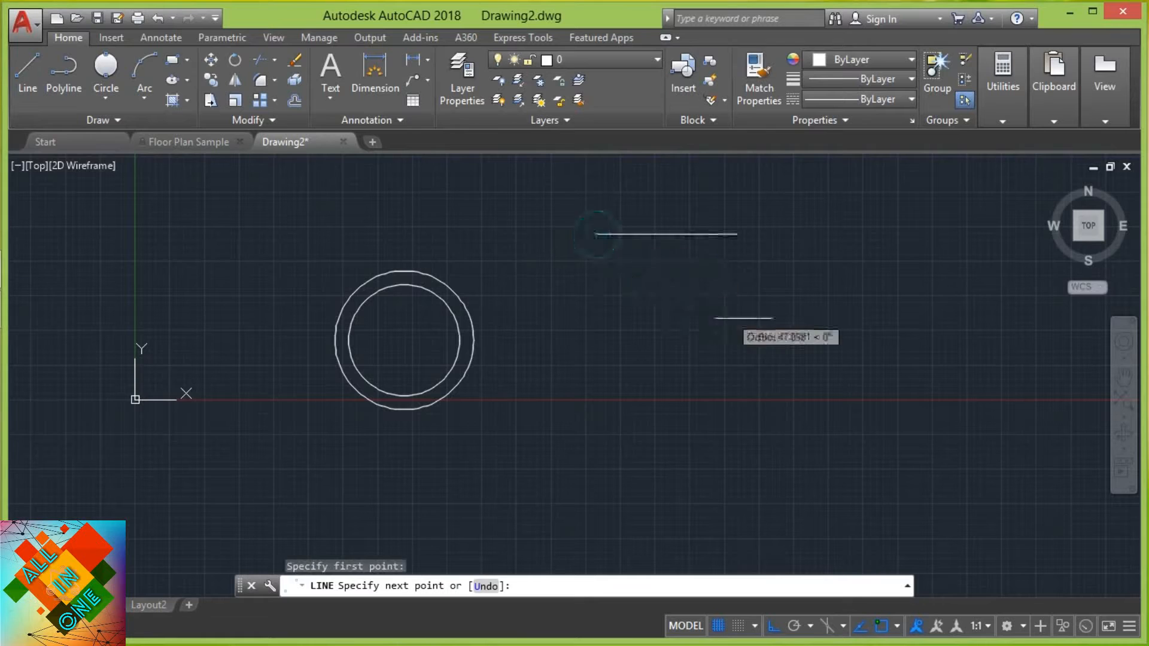
pyautogui.press('F8')
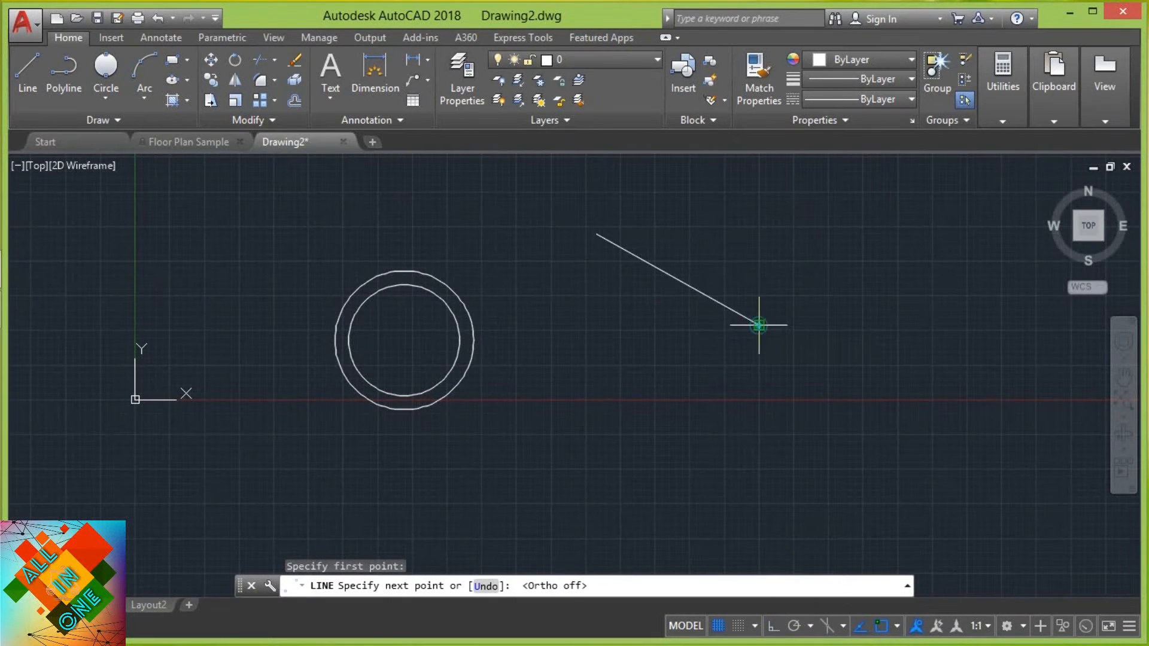
pyautogui.click(759, 325)
pyautogui.press('Return')
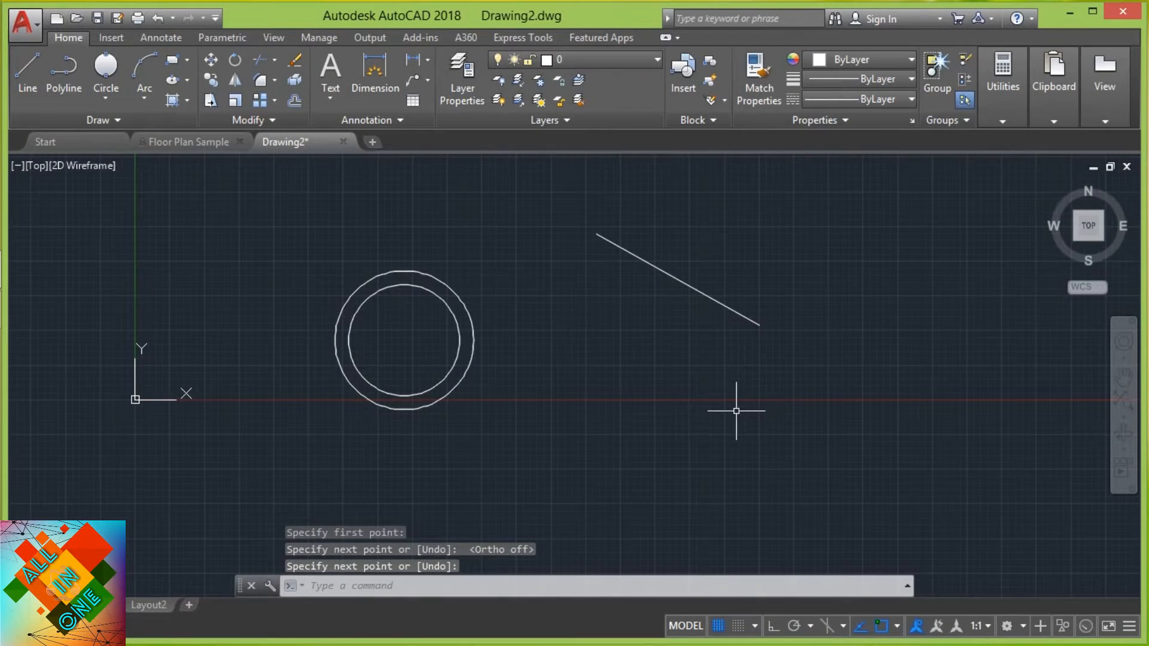
# Draw a second slanted line below the first, rising to the right and ending roughly beneath the first line's lower end
pyautogui.press('Return')
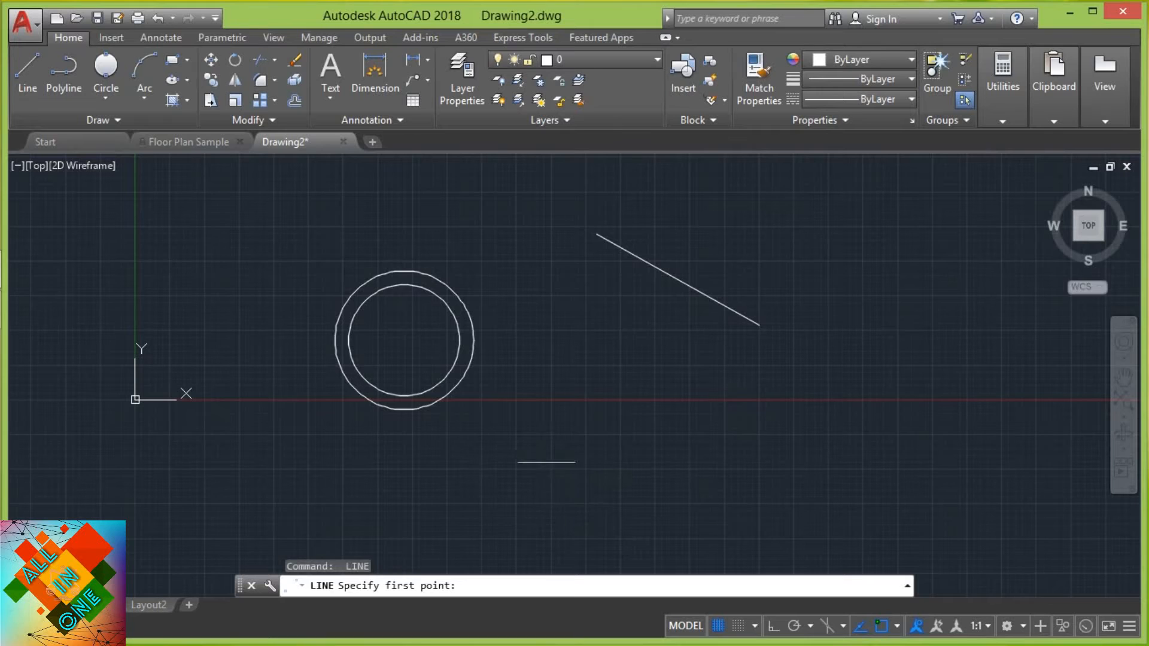
pyautogui.click(555, 499)
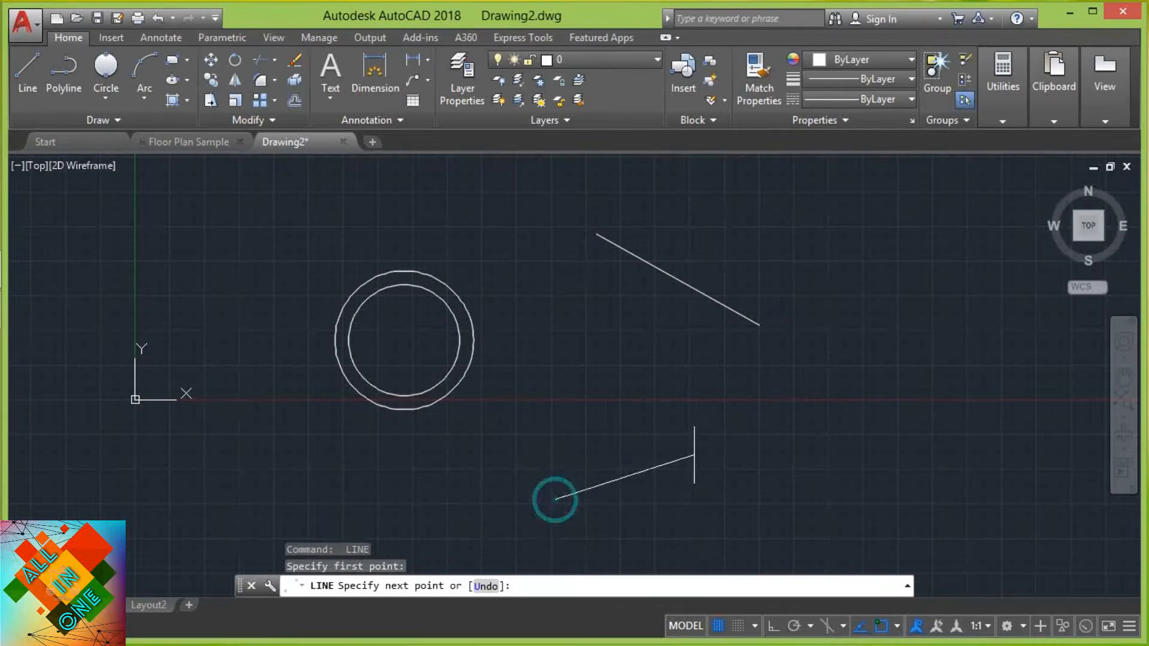
pyautogui.click(749, 414)
pyautogui.press('Escape')
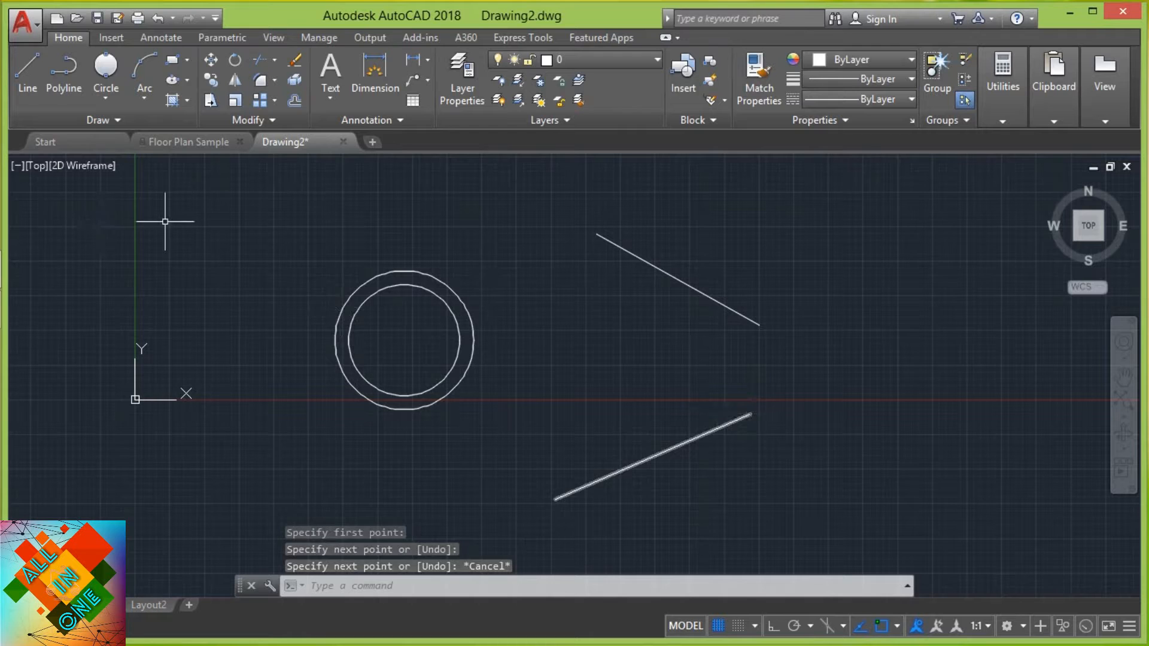
# Draw a 2-Point circle whose diameter spans the right endpoints of the two slanted lines
pyautogui.click(108, 69)
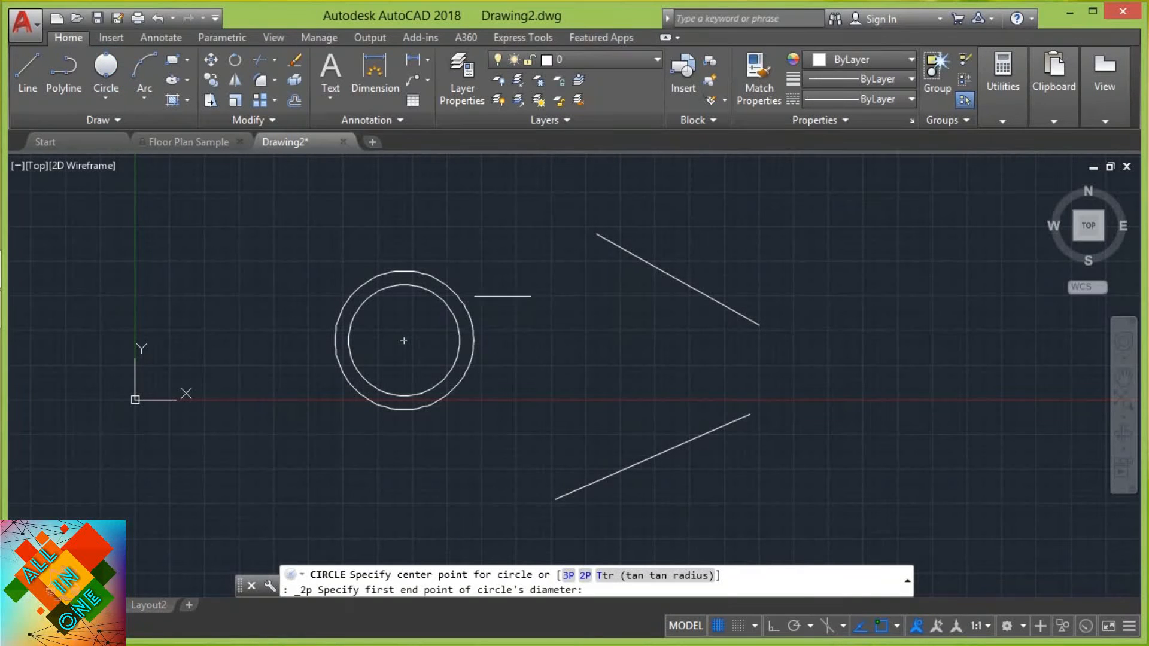
pyautogui.click(759, 324)
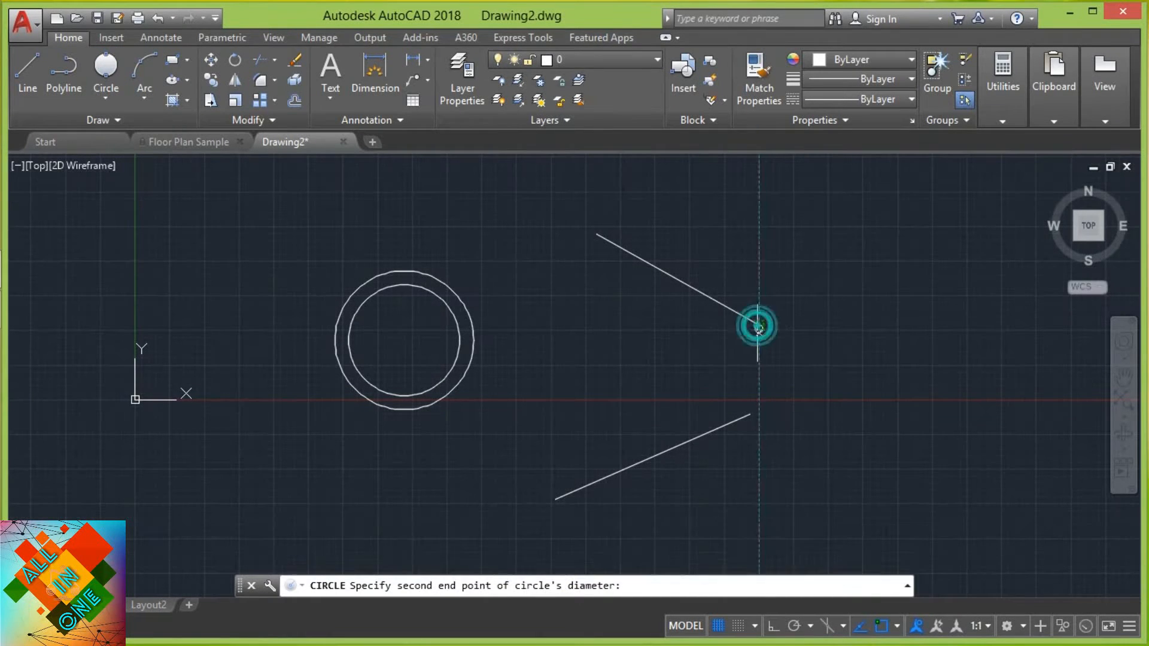
pyautogui.click(749, 413)
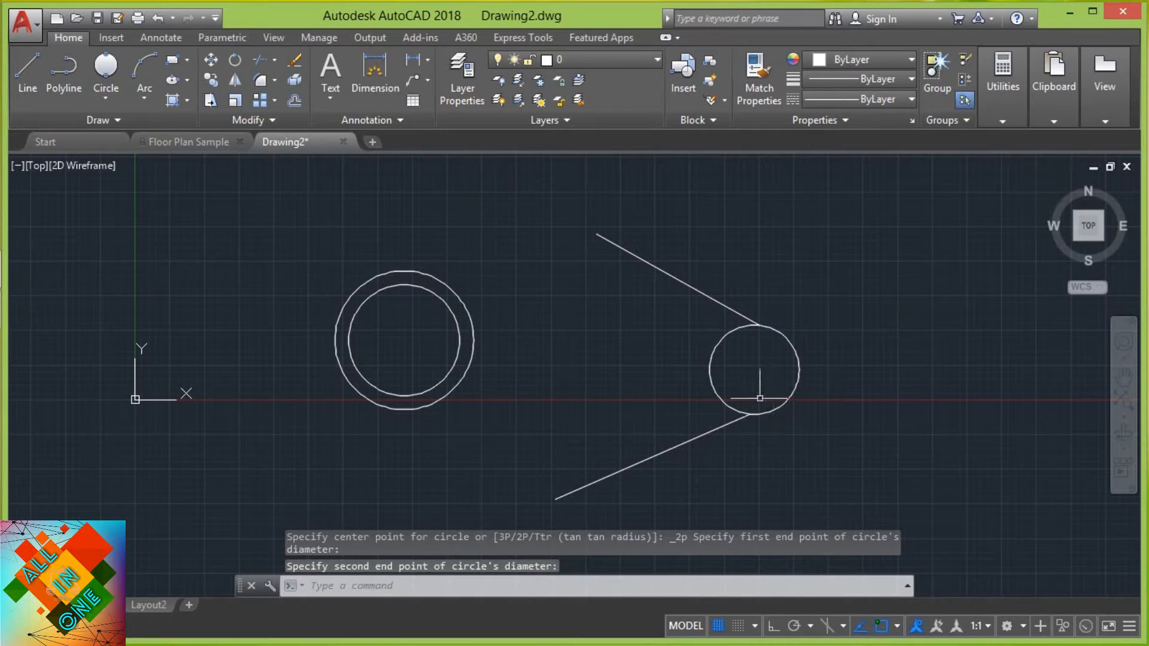
# Draw a slanted line across the concentric circles, from their upper left to a point just beyond their lower right
pyautogui.click(38, 80)
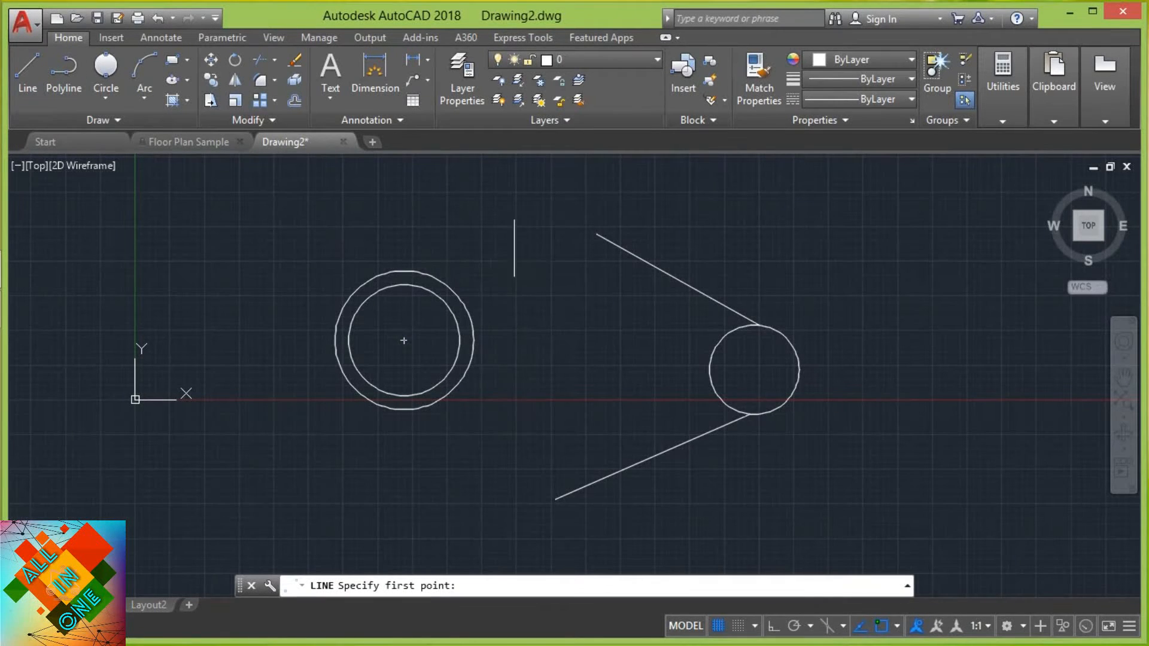
pyautogui.click(269, 217)
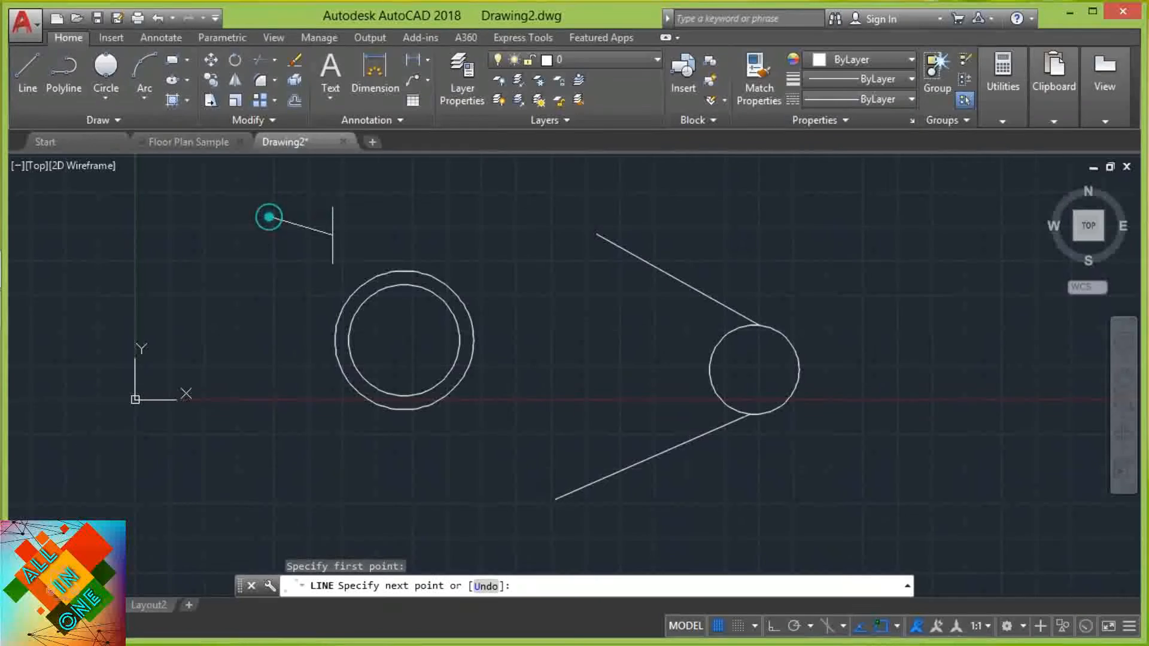
pyautogui.click(511, 374)
# Draw a 3-Point circle through the left endpoints of the two right-hand slanted lines and the lower end of the line crossing the concentric circles
pyautogui.click(105, 98)
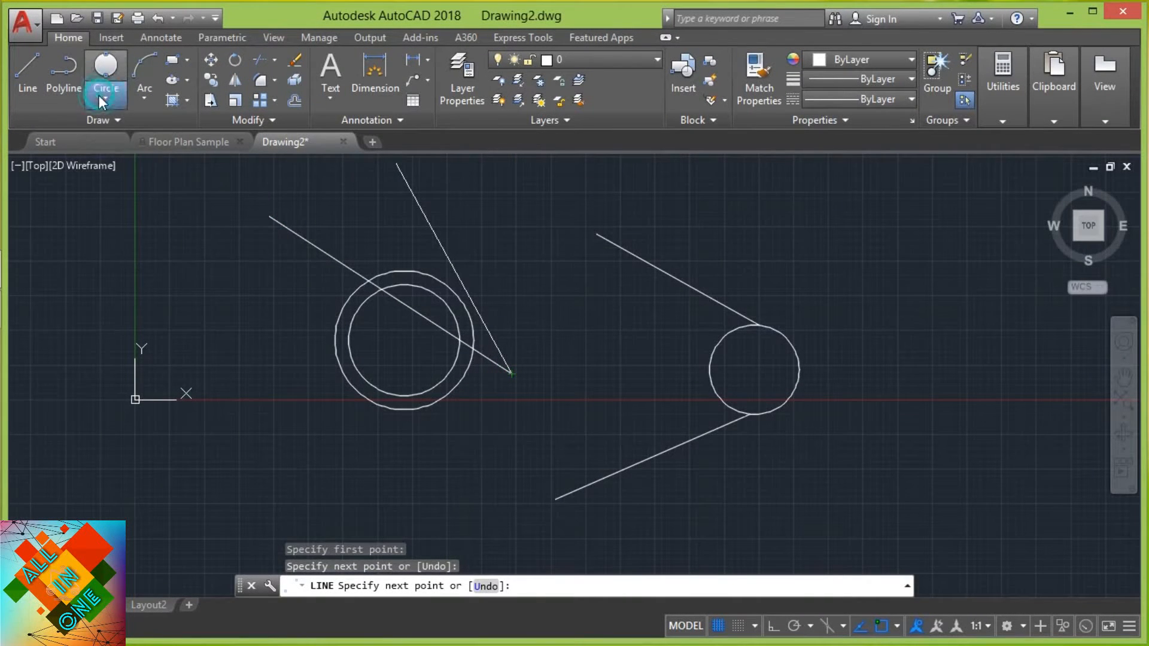
pyautogui.click(123, 225)
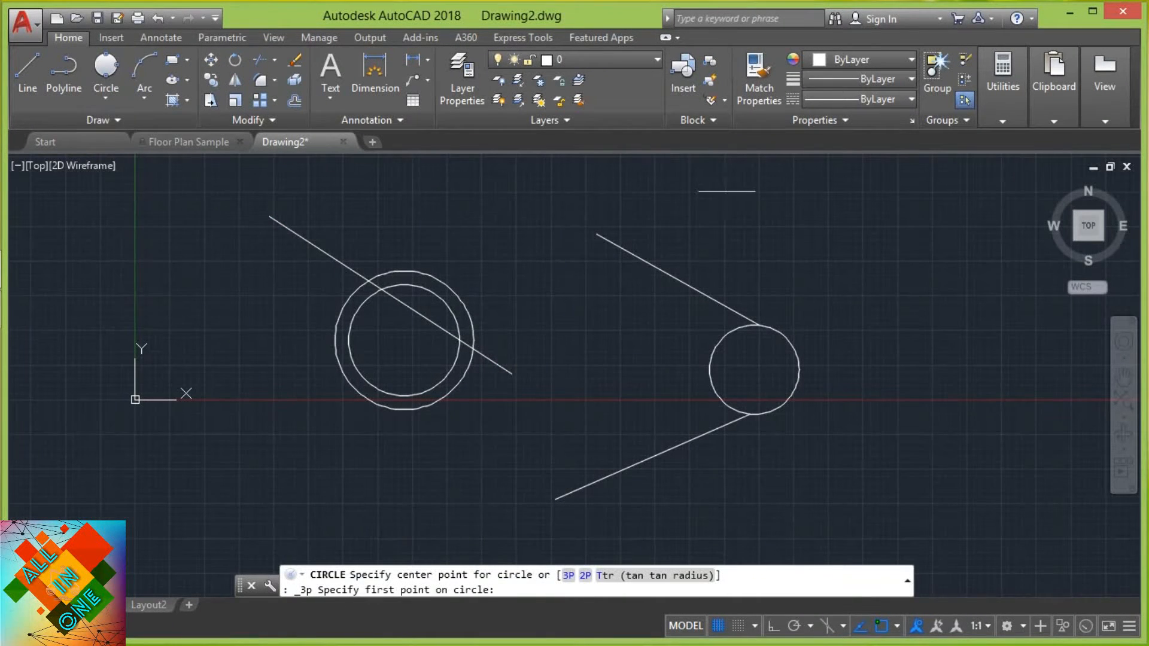
pyautogui.click(597, 234)
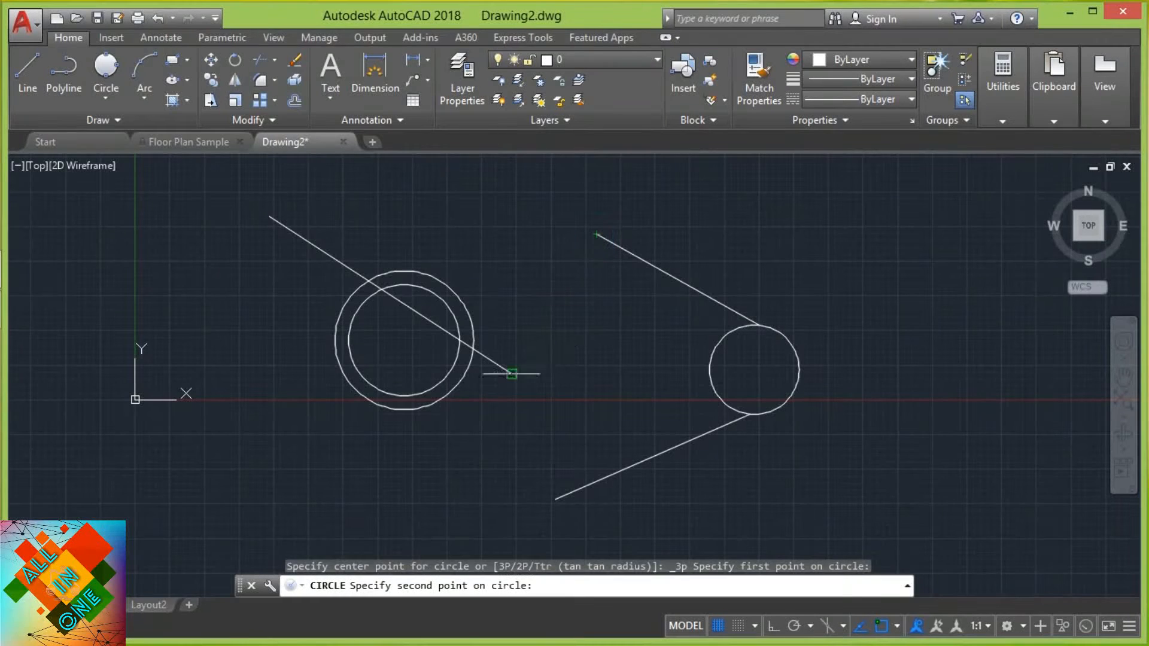
pyautogui.click(511, 373)
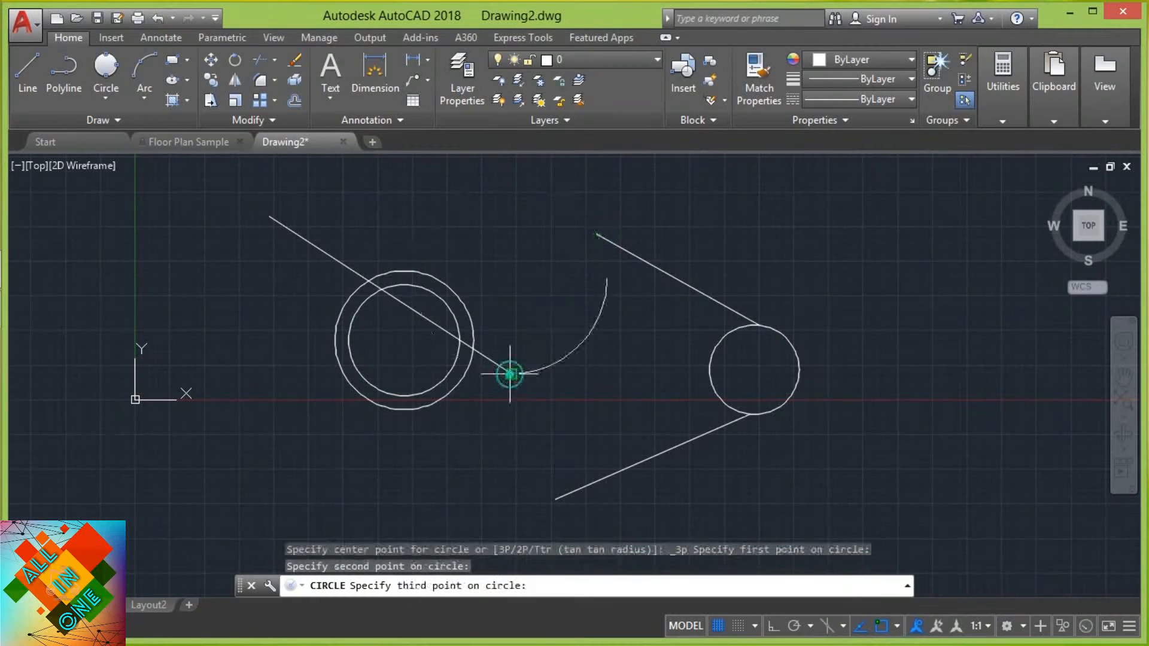
pyautogui.click(555, 498)
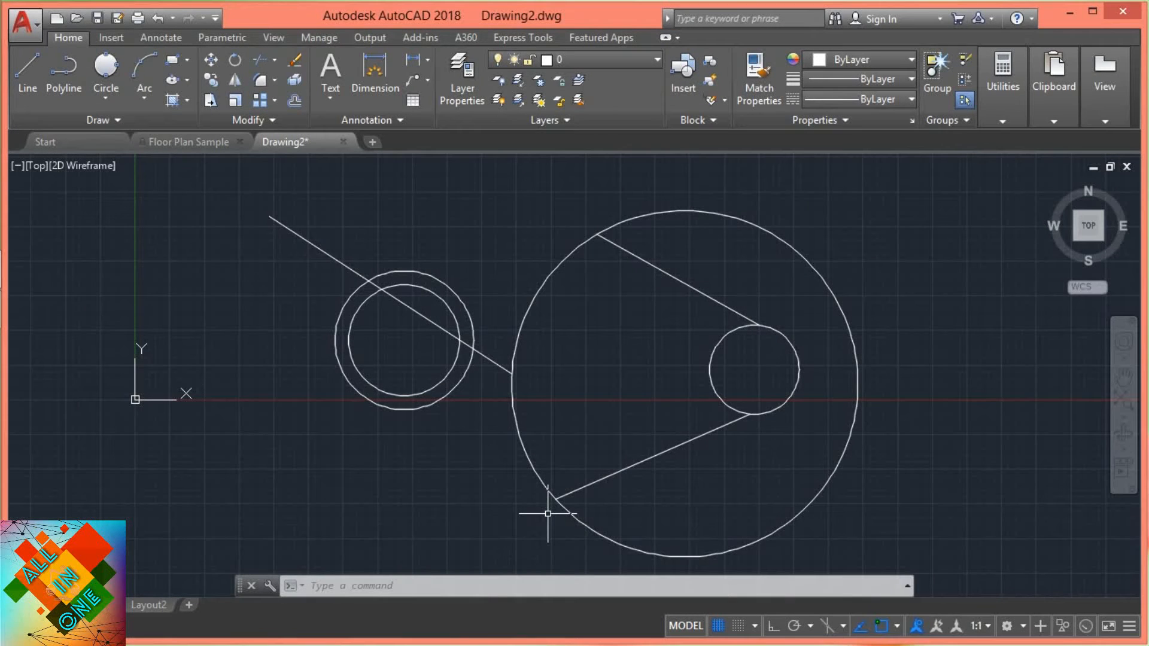
# Draw a circle by Center, Radius with a radius of 10 in the empty area to the right of the large 3-Point circle
pyautogui.scroll(-3, 665, 403)
pyautogui.moveTo(661, 402)
pyautogui.mouseDown(button='middle')
pyautogui.moveTo(294, 424)
pyautogui.moveTo(239, 415)
pyautogui.mouseUp(button='middle')
pyautogui.scroll(4, 407, 445)
pyautogui.moveTo(379, 457); pyautogui.dragTo(326, 461, button='middle')
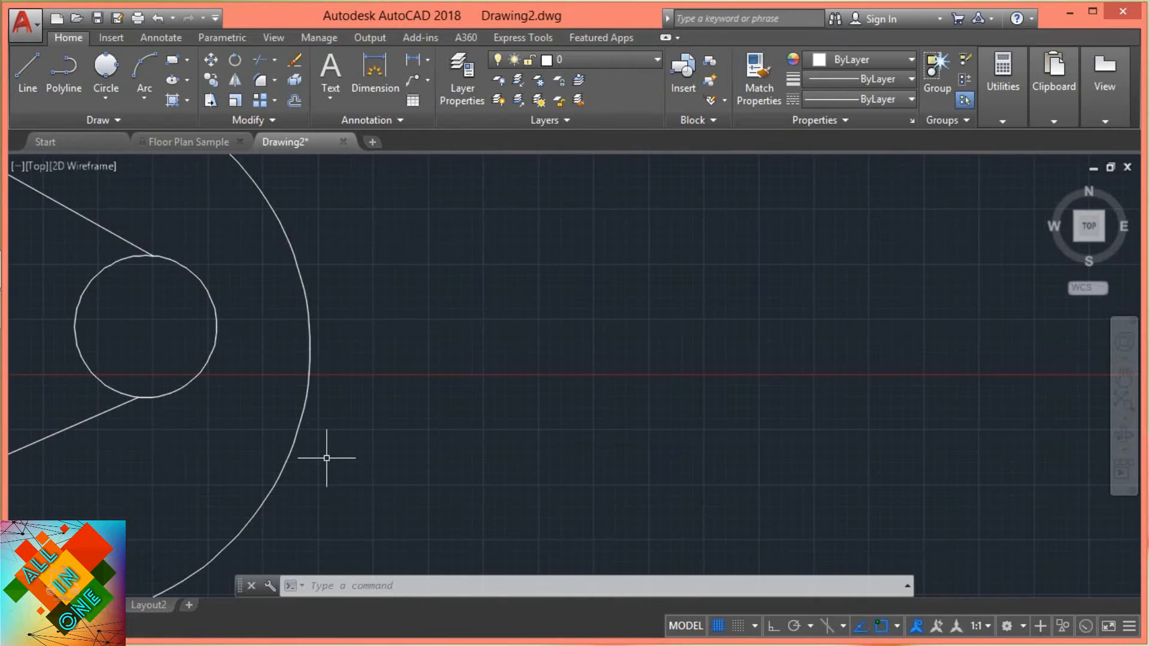
pyautogui.scroll(-4, 325, 457)
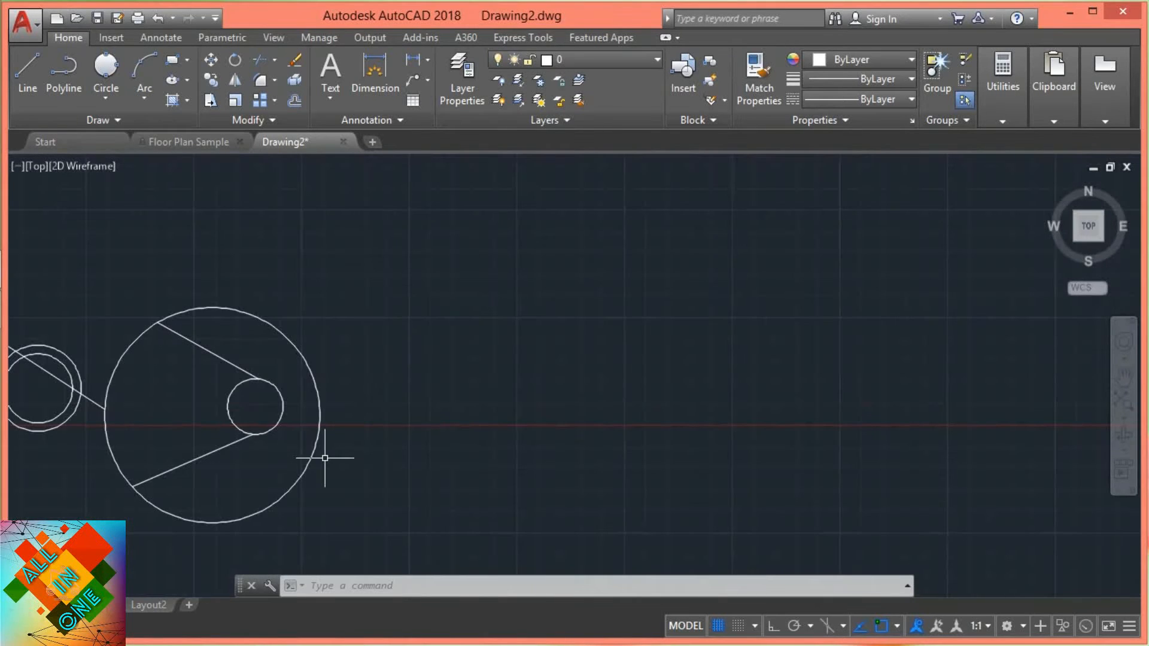
pyautogui.moveTo(315, 461); pyautogui.dragTo(285, 459, button='middle')
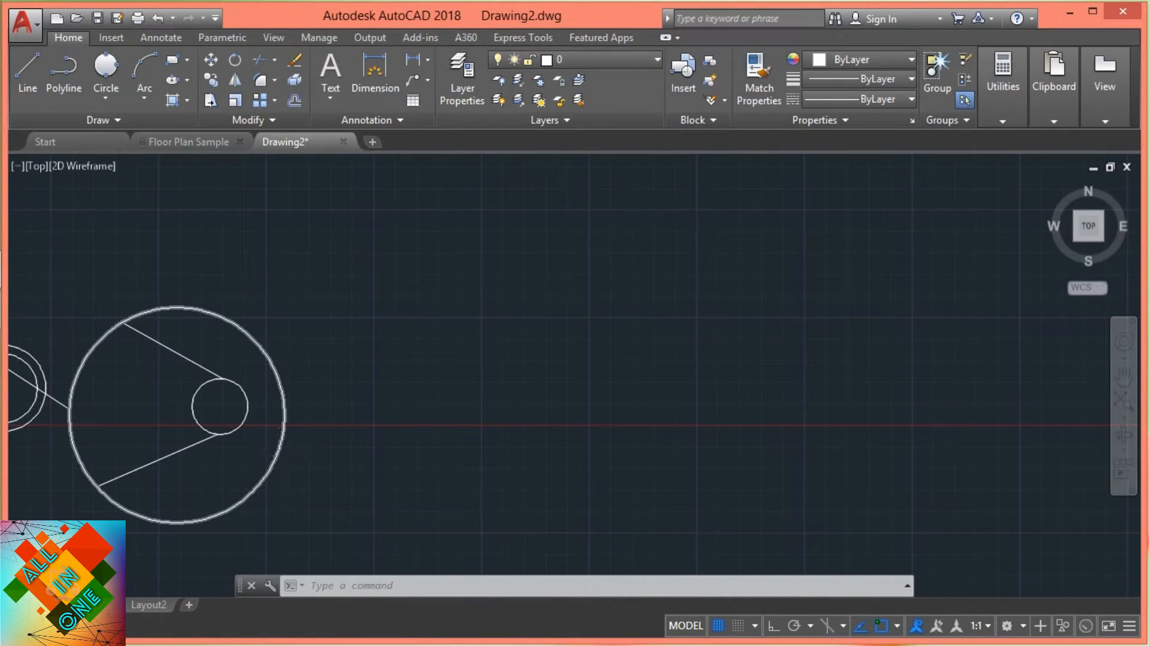
pyautogui.click(105, 99)
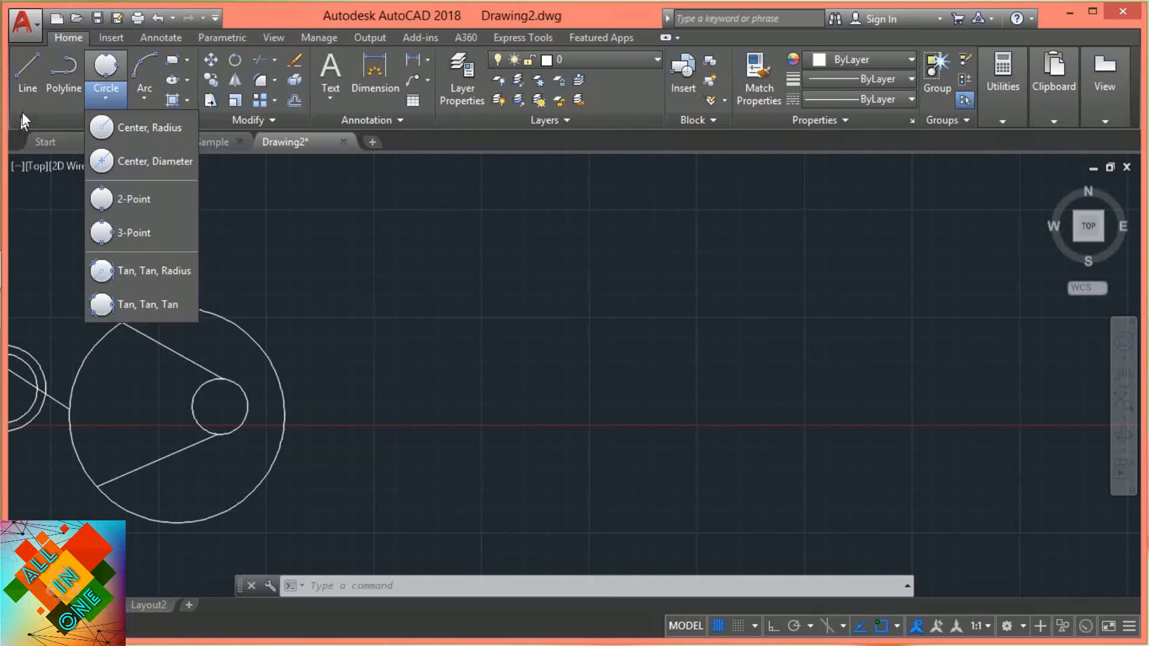
pyautogui.click(118, 132)
pyautogui.click(467, 400)
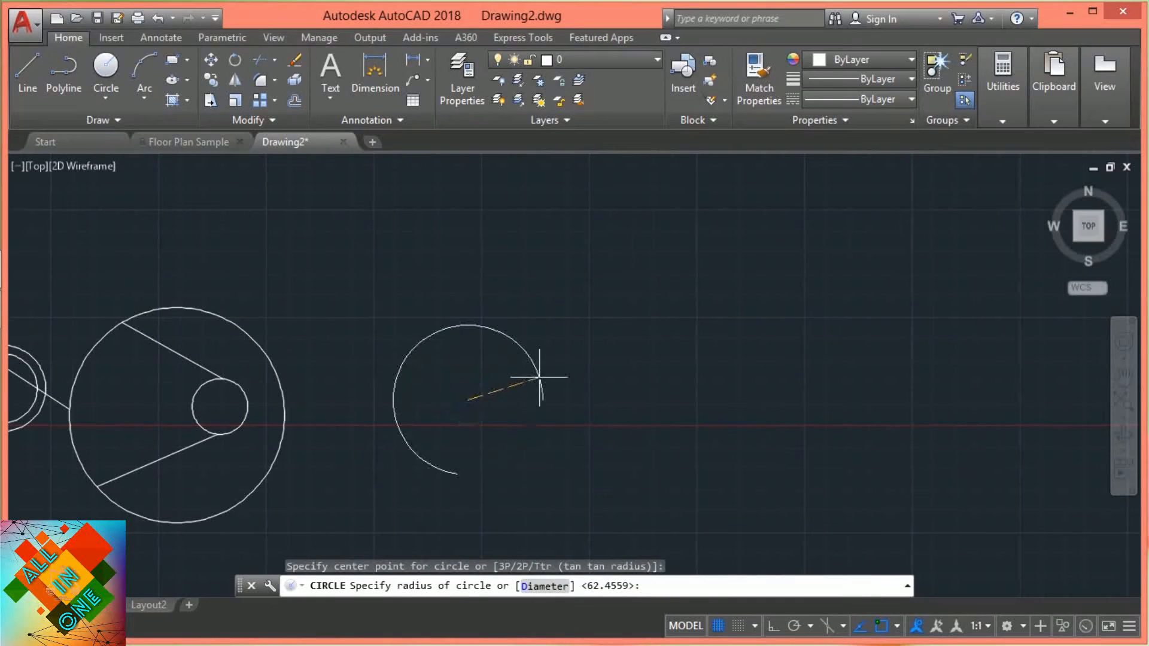
pyautogui.write('1')
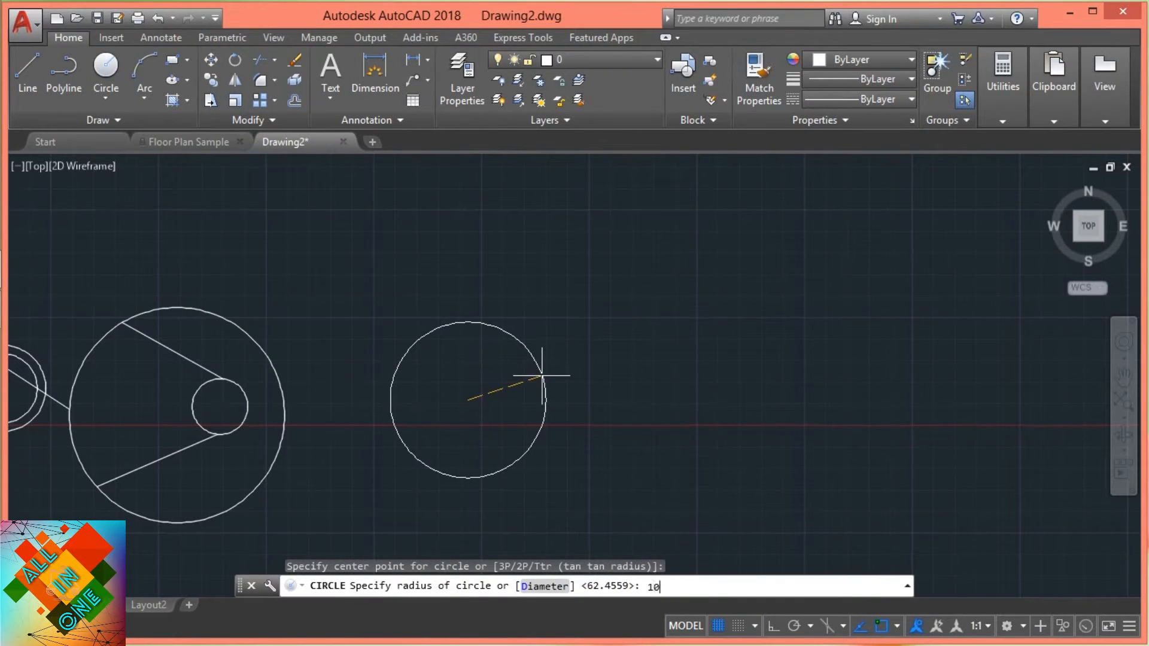
pyautogui.write('0')
pyautogui.press('Return')
# With object snap and Ortho on, draw a horizontal line 20 long to the right from the radius 10 circle's right quadrant
pyautogui.scroll(4, 455, 407)
pyautogui.moveTo(473, 401); pyautogui.dragTo(305, 432, button='middle')
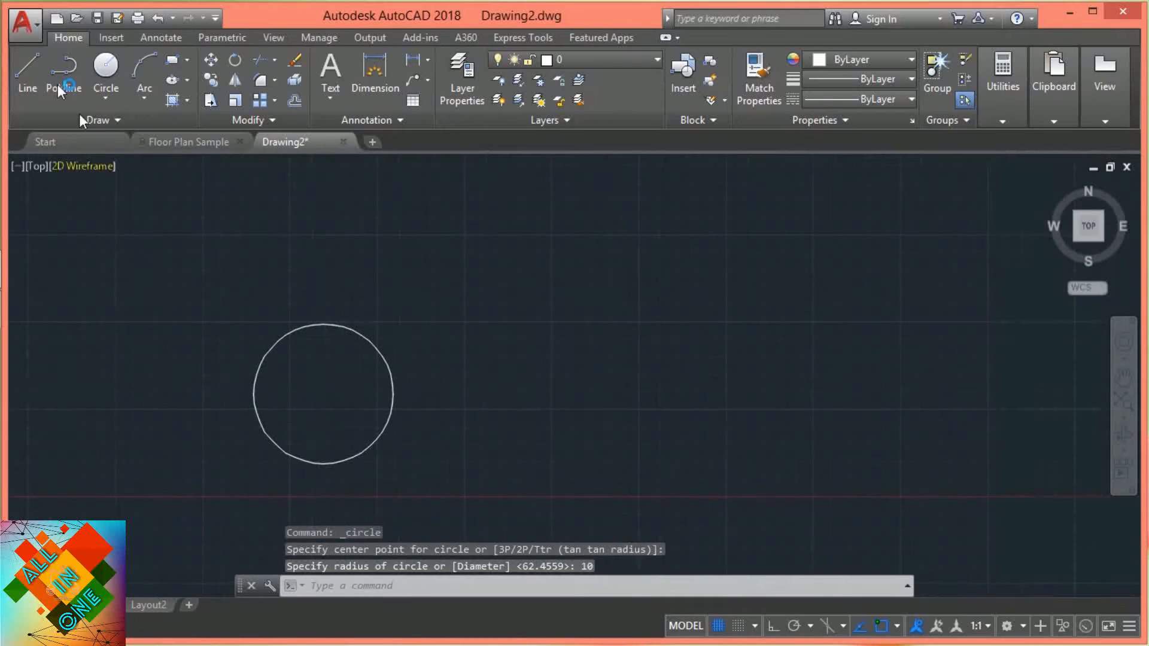
pyautogui.click(106, 67)
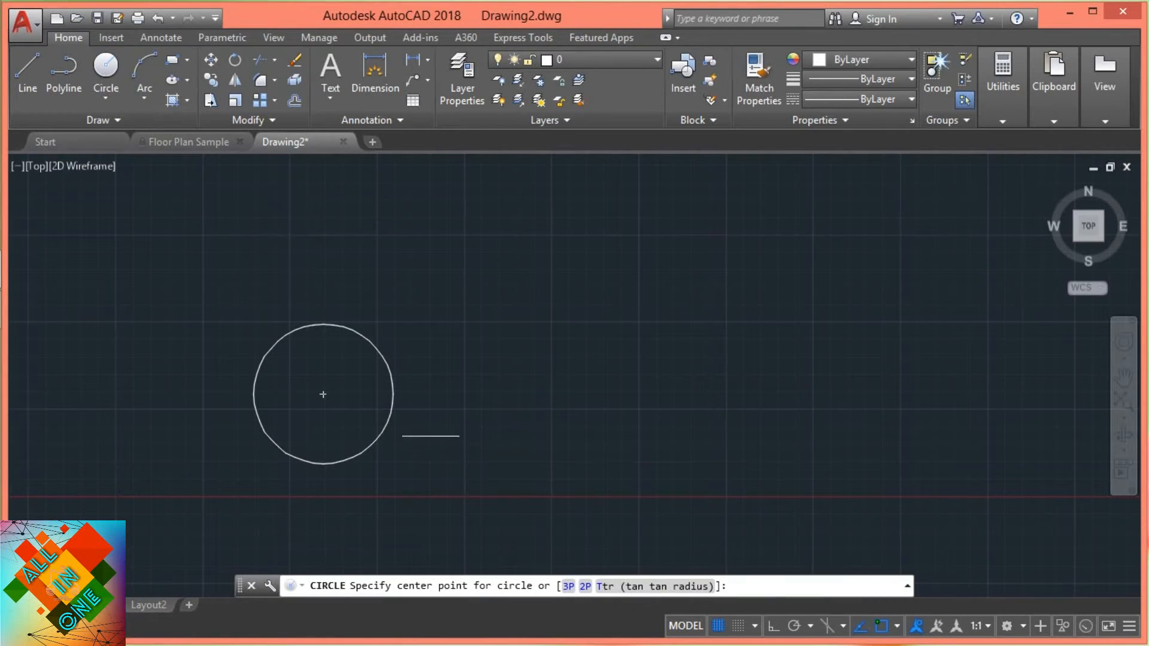
pyautogui.click(26, 84)
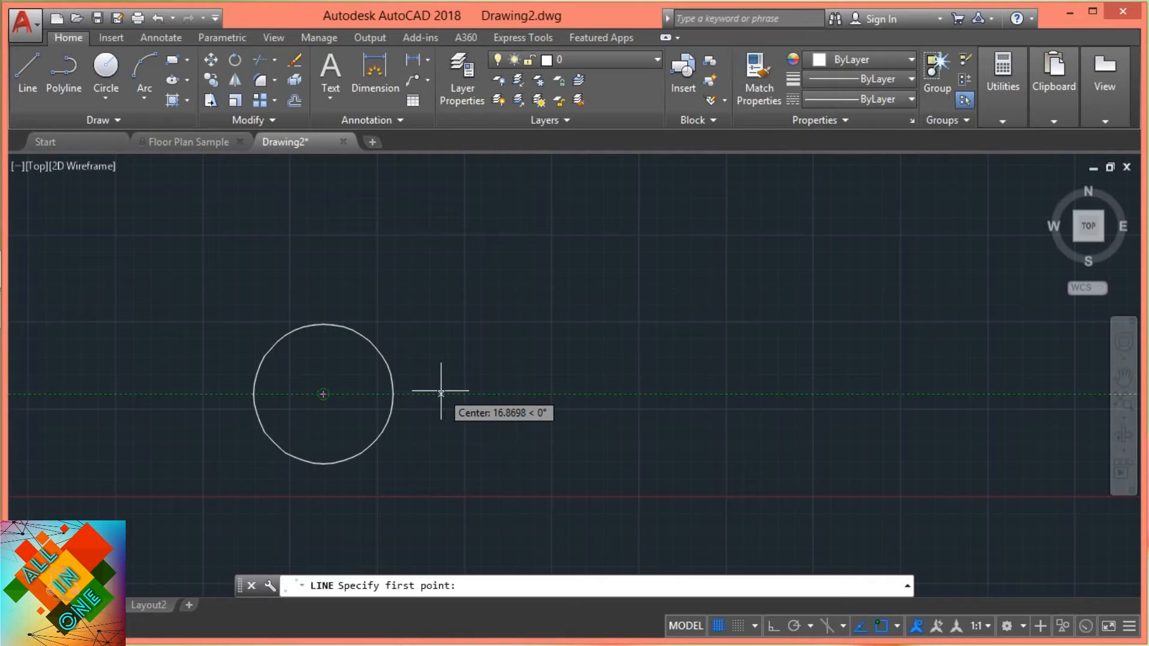
pyautogui.press('F3')
pyautogui.press('F3')
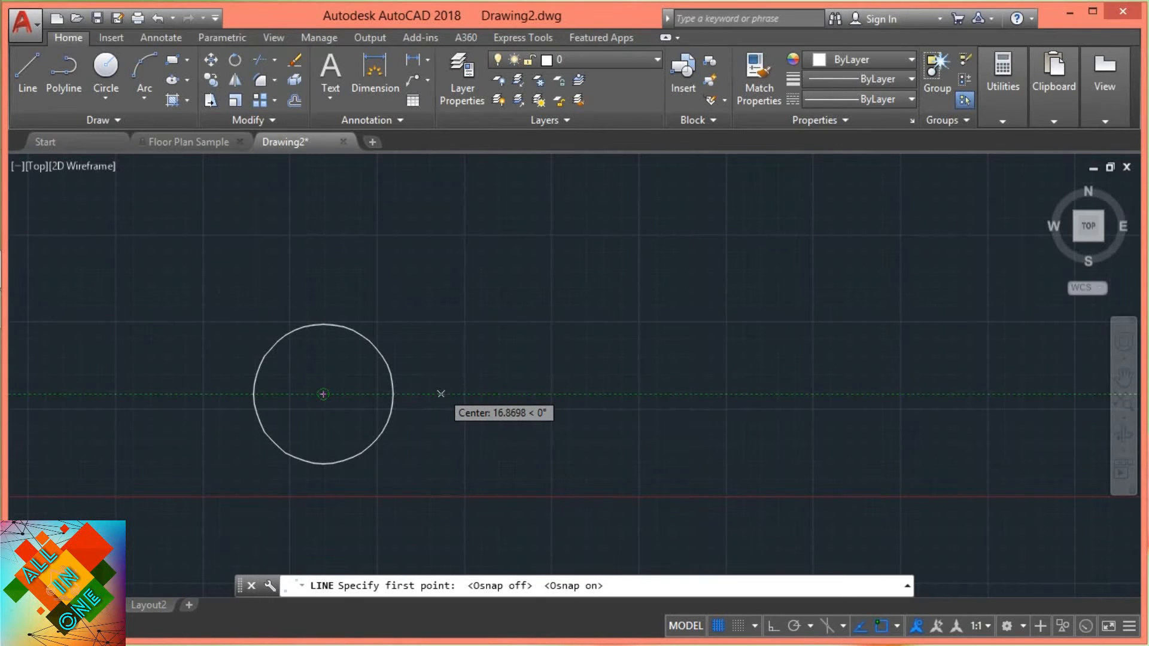
pyautogui.click(392, 393)
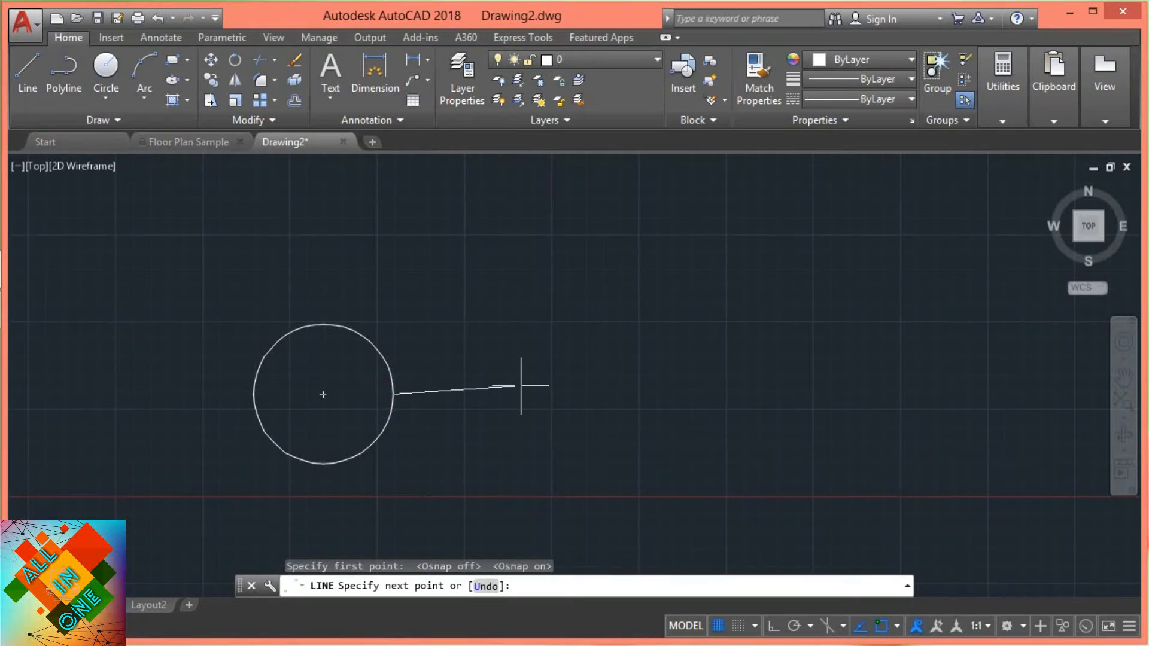
pyautogui.press('F8')
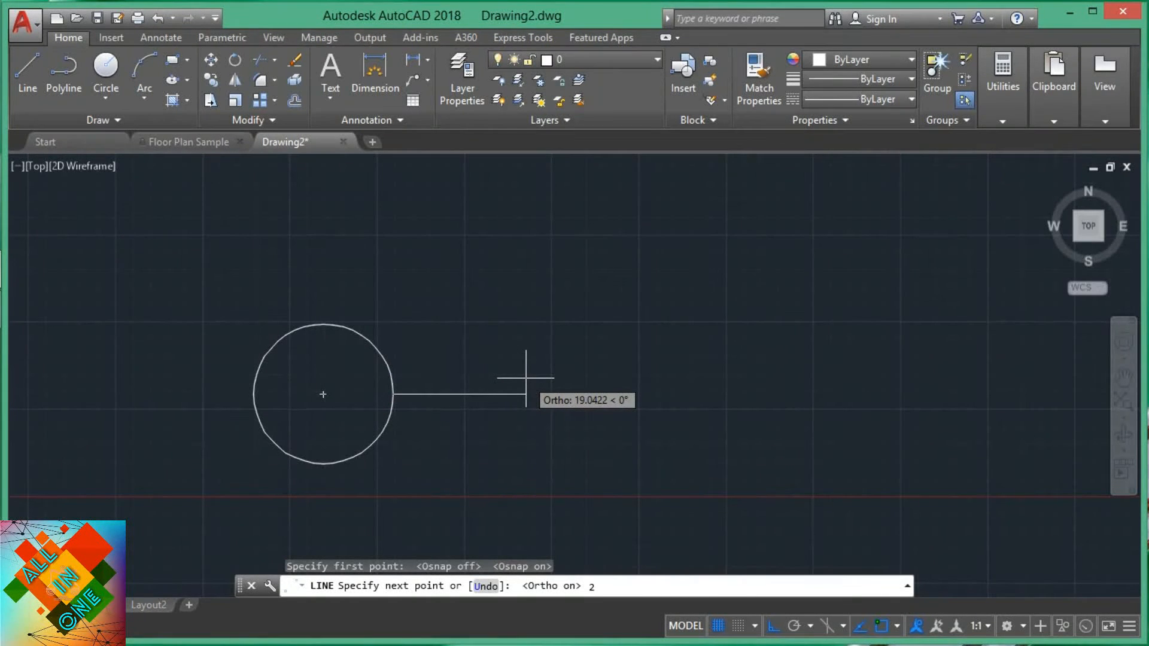
pyautogui.write('0')
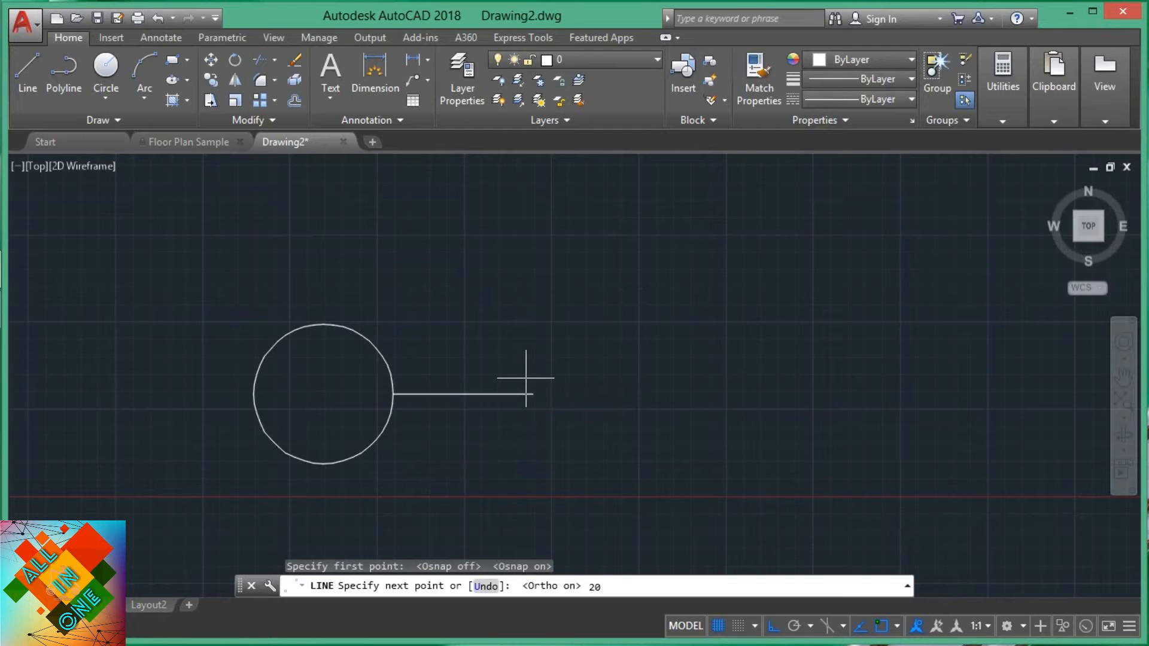
pyautogui.press('Return')
pyautogui.press('Escape')
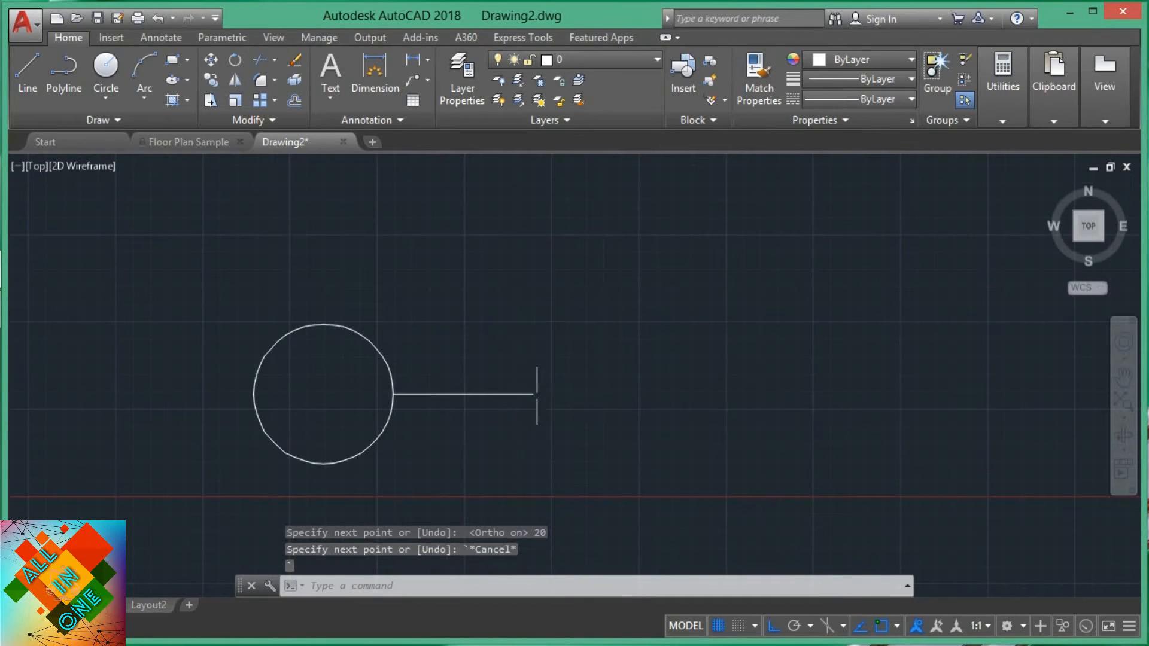
# Draw a 2-Point circle using both endpoints of the 20-long horizontal line as its diameter
pyautogui.click(113, 103)
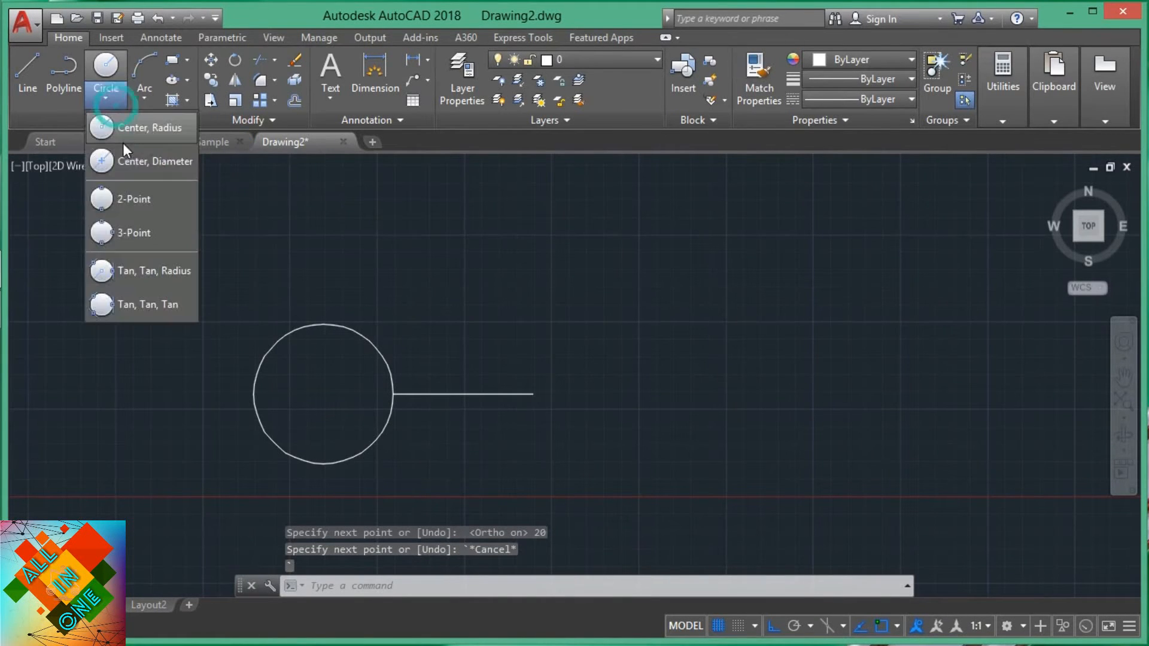
pyautogui.click(128, 197)
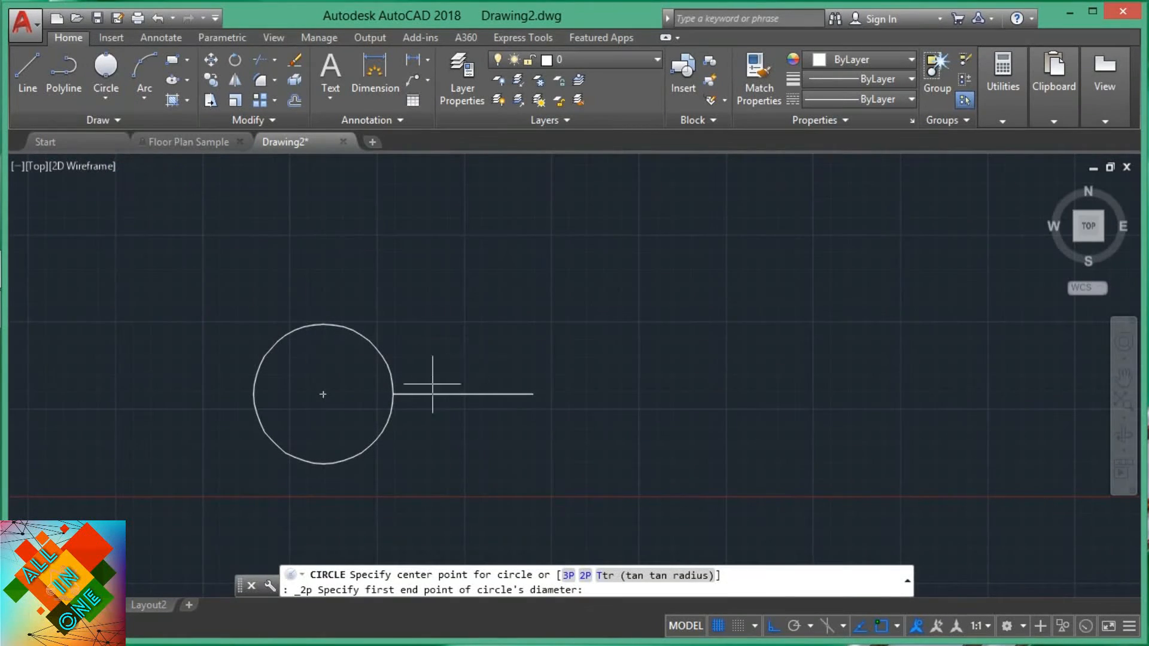
pyautogui.click(393, 394)
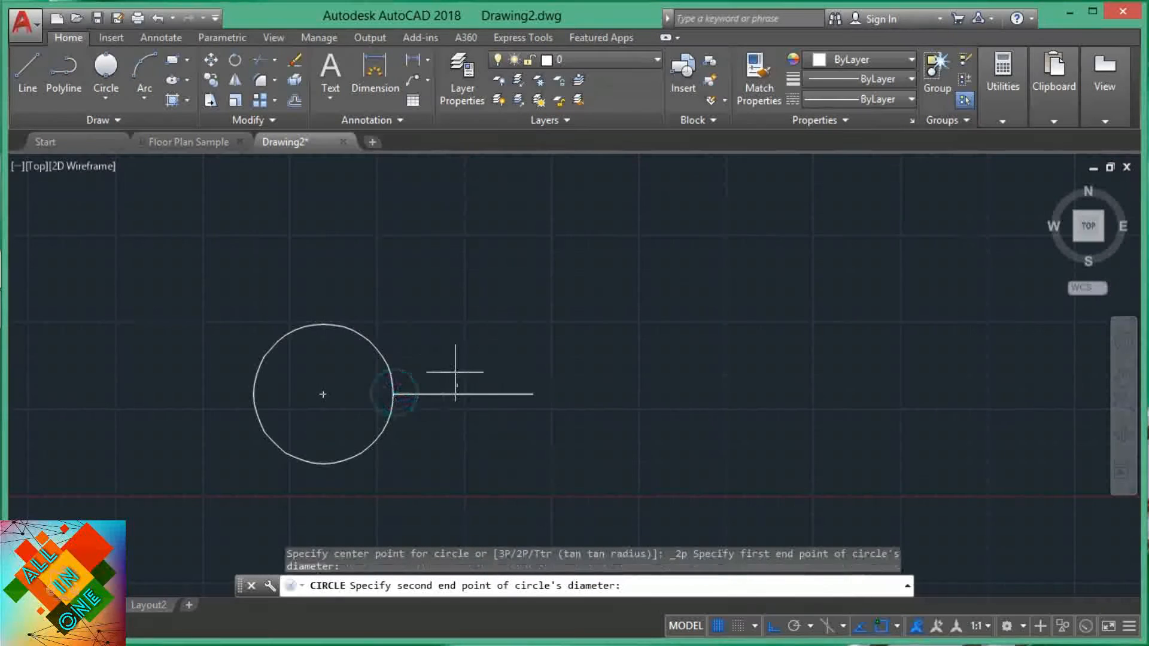
pyautogui.click(533, 394)
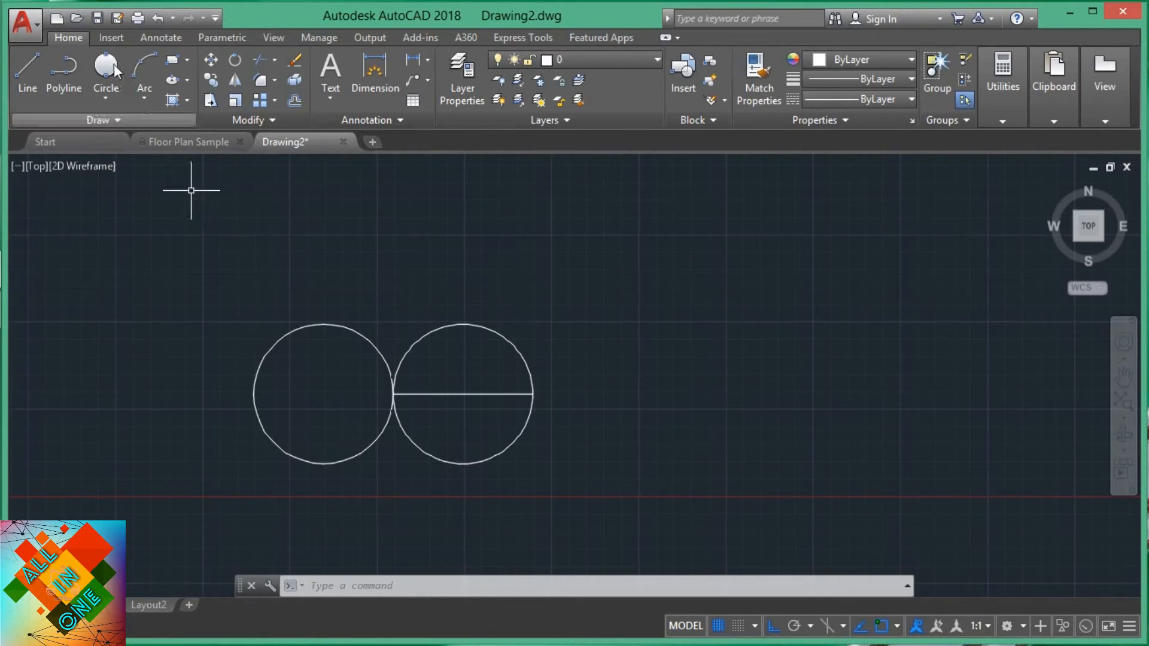
# Draw a Tan, Tan, Radius circle of radius 10 resting on top of the two adjacent circles
pyautogui.click(109, 94)
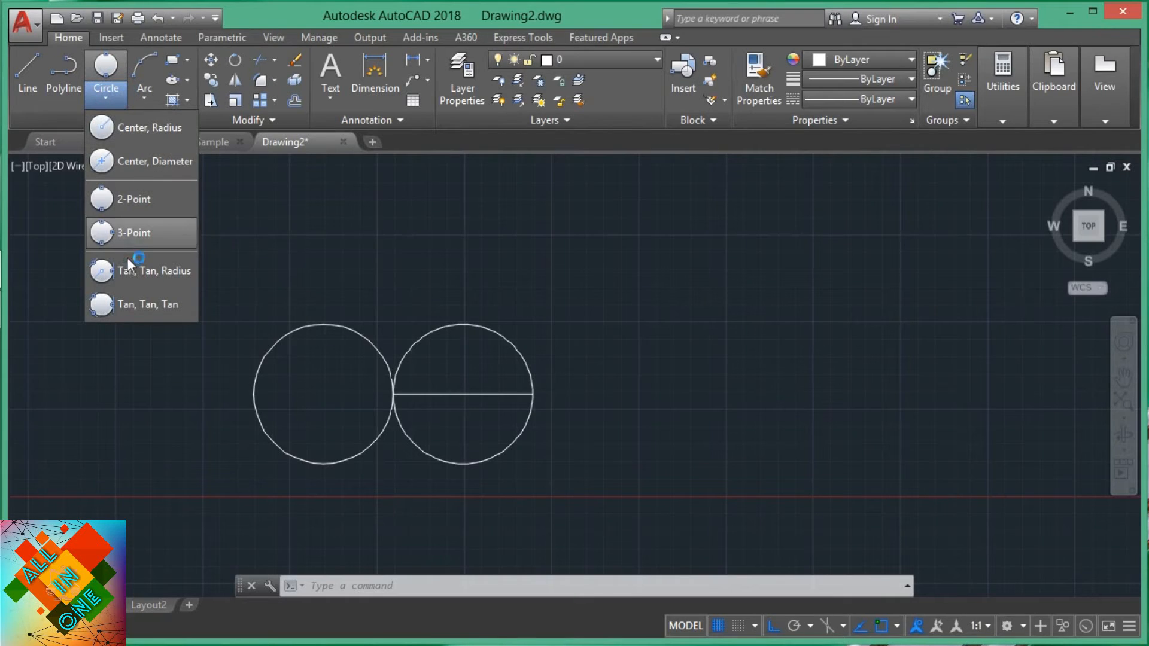
pyautogui.click(128, 268)
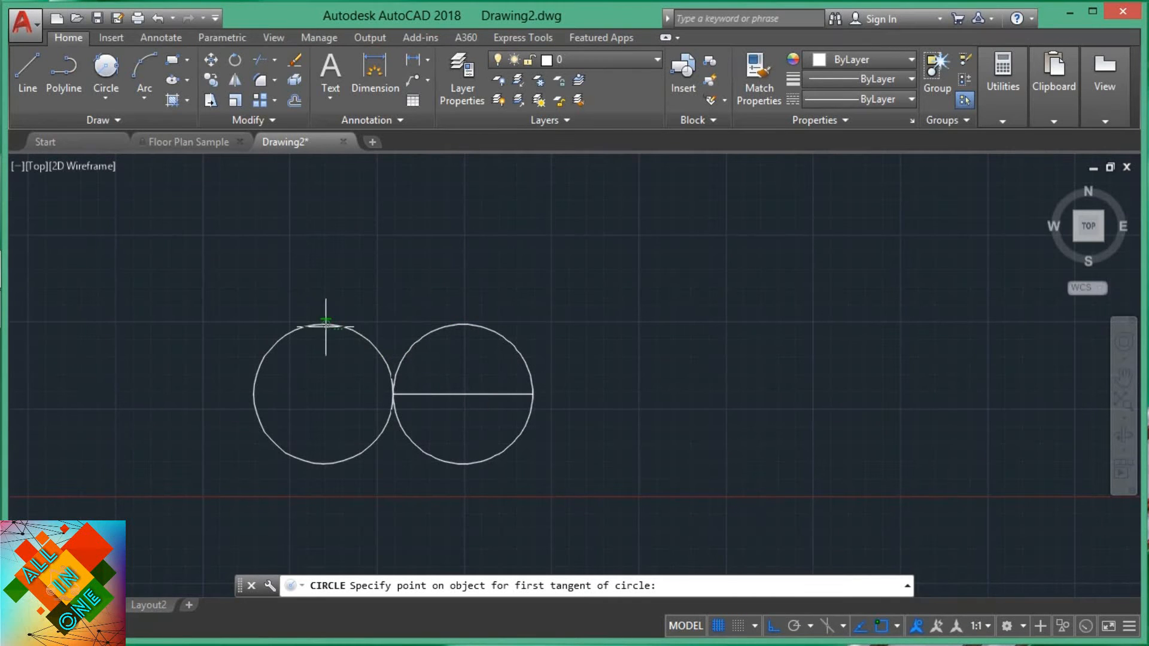
pyautogui.click(346, 329)
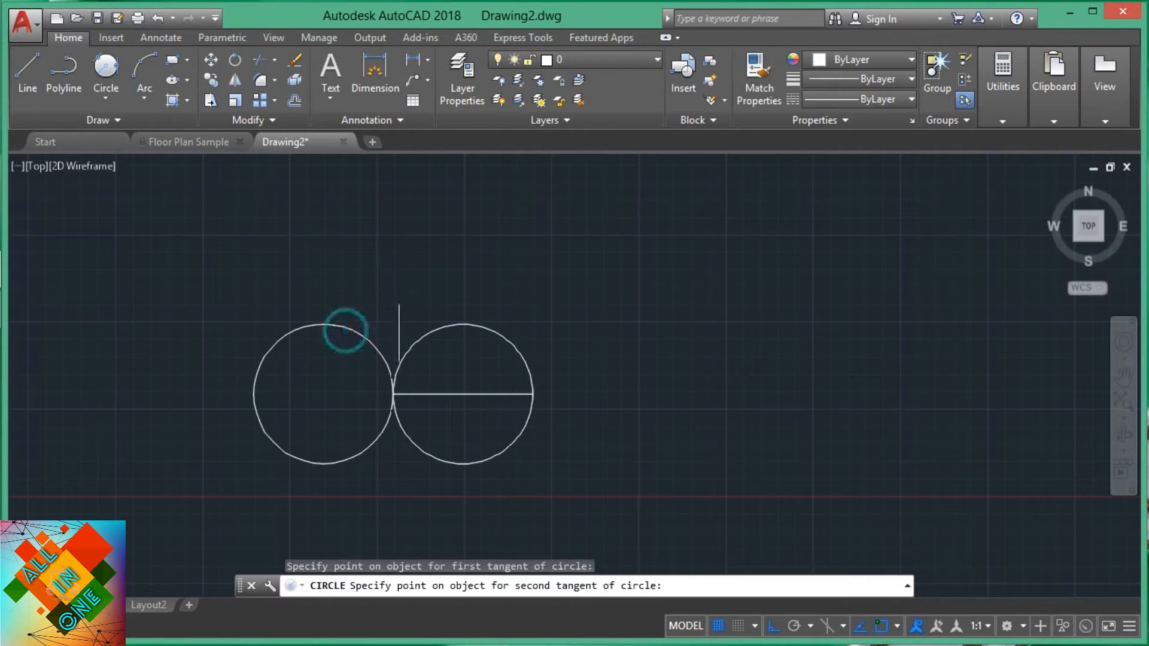
pyautogui.click(428, 328)
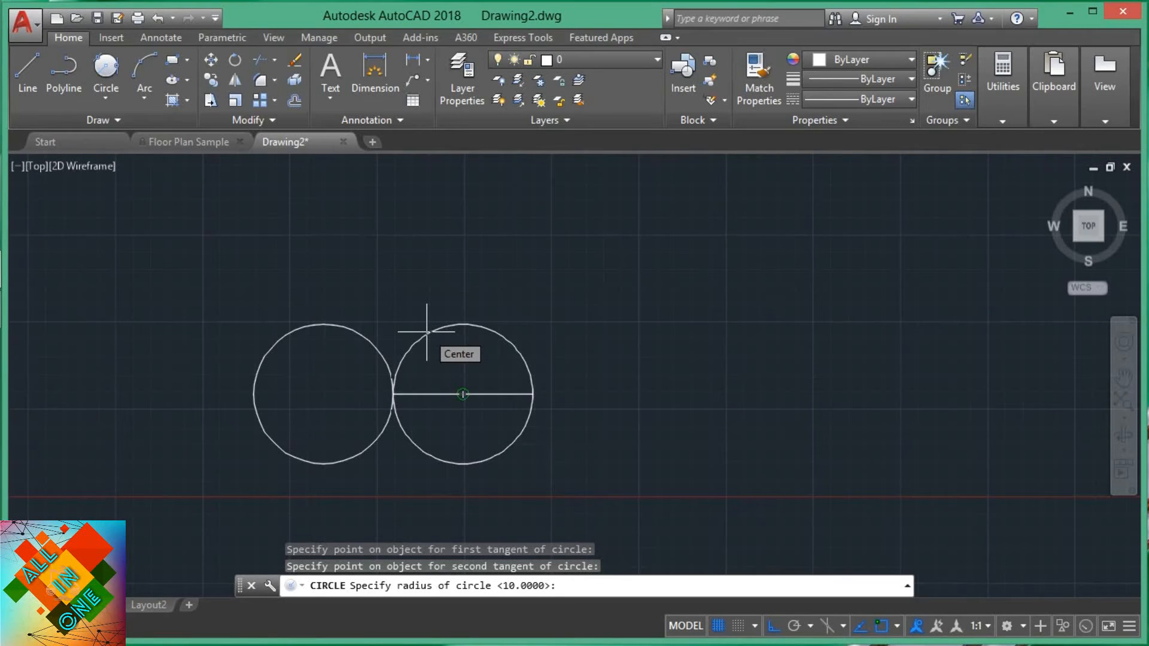
pyautogui.press('Return')
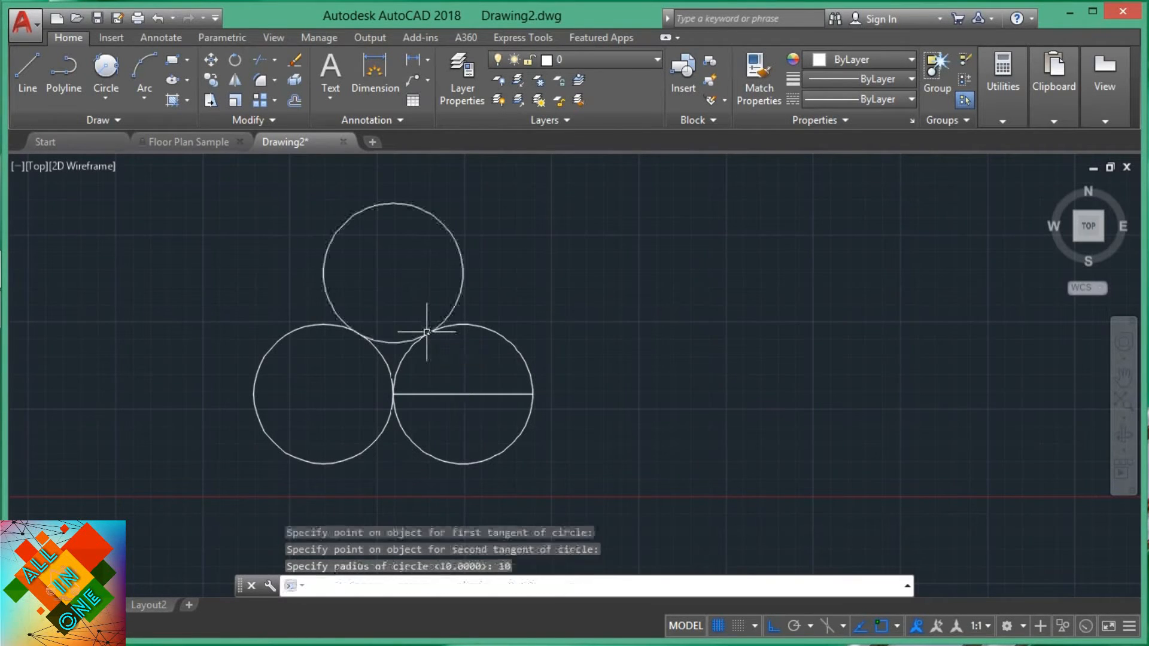
# Draw a horizontal line 20 long to the right from the right end of the existing diameter line
pyautogui.moveTo(469, 367); pyautogui.dragTo(398, 382, button='middle')
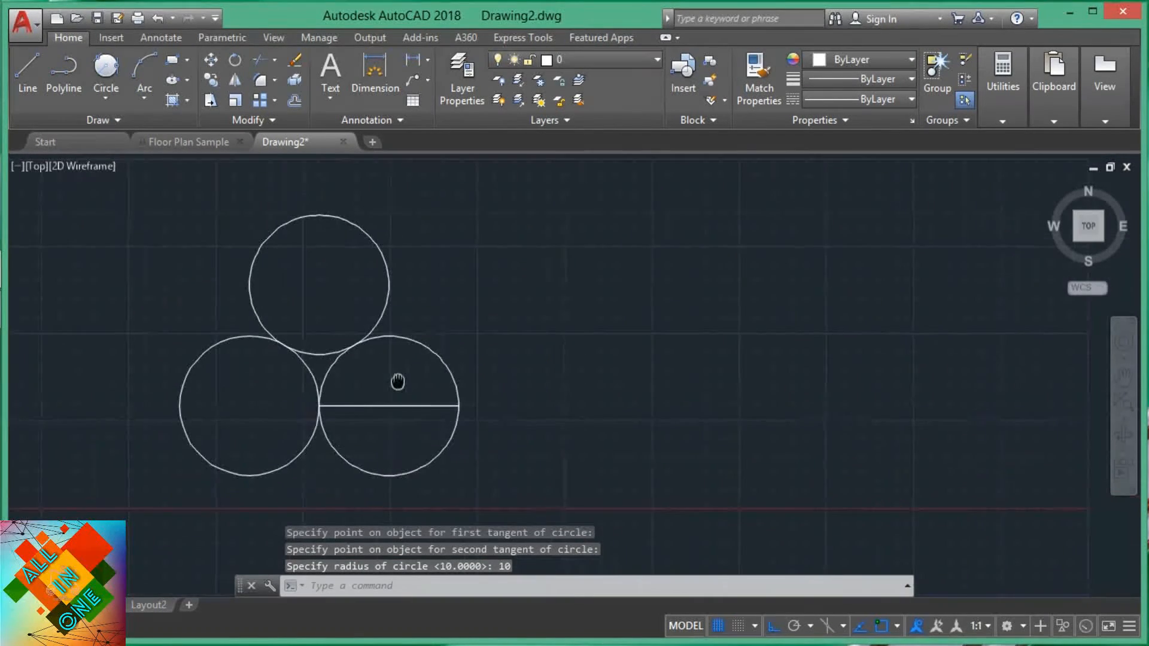
pyautogui.click(115, 86)
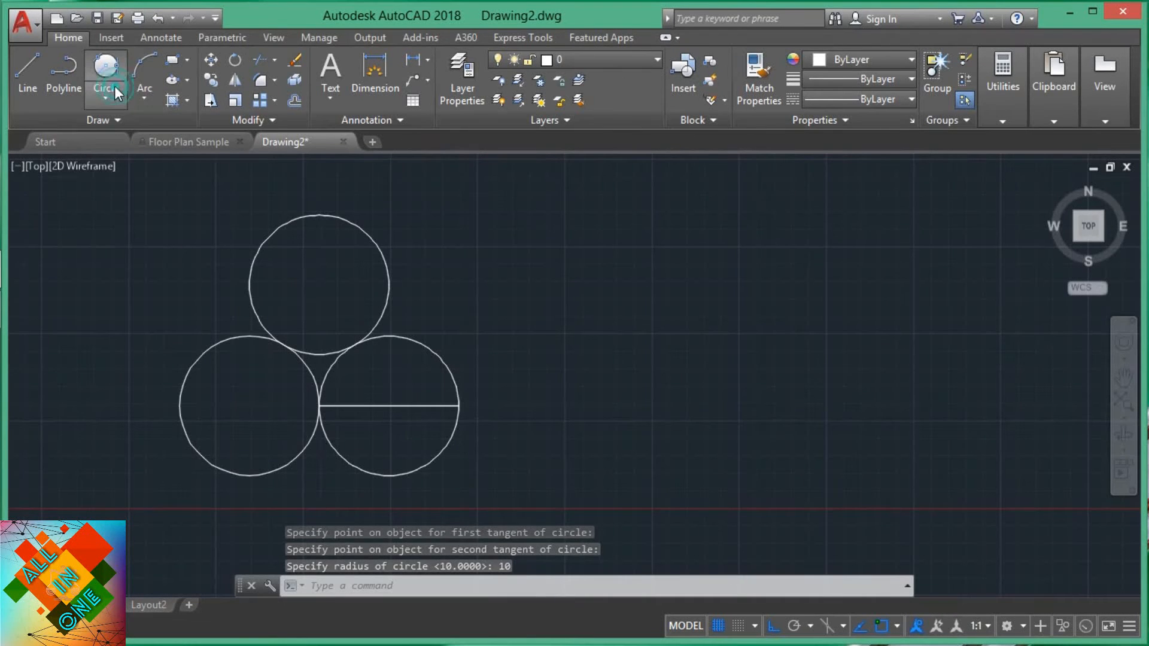
pyautogui.click(38, 66)
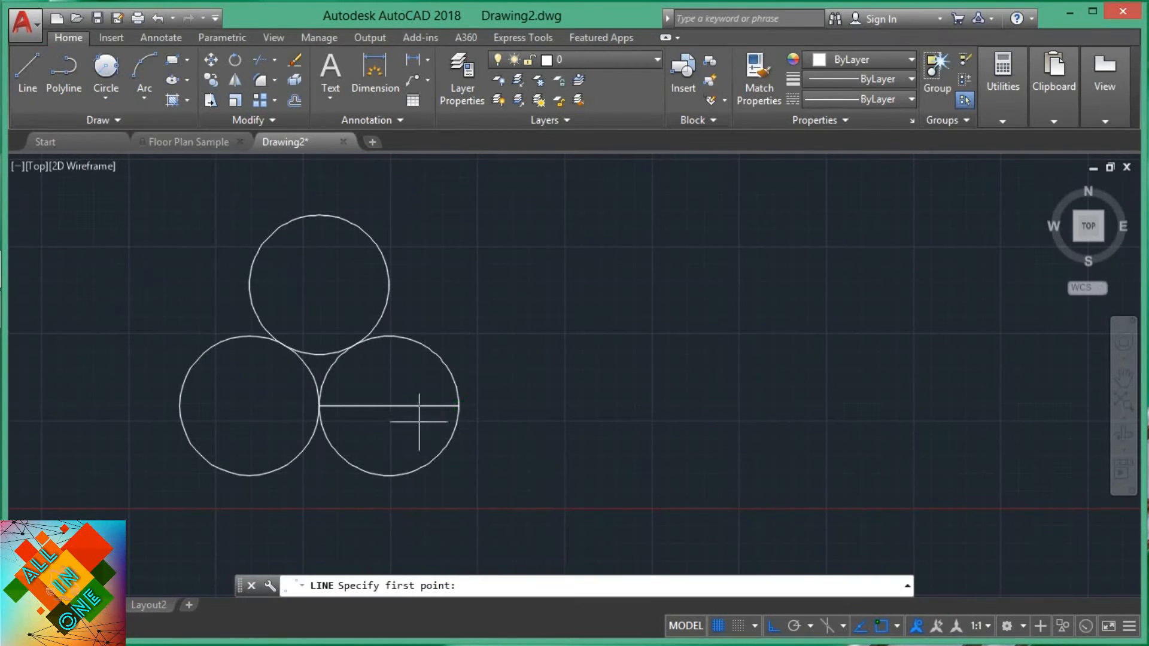
pyautogui.click(458, 406)
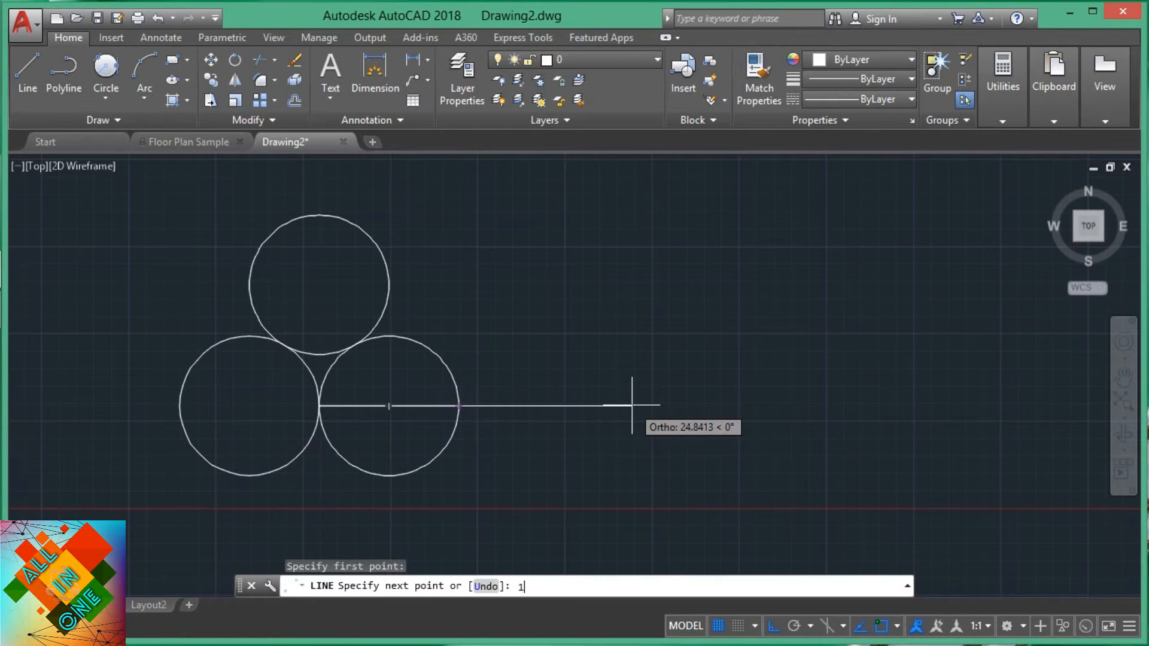
pyautogui.write('20')
pyautogui.press('Return')
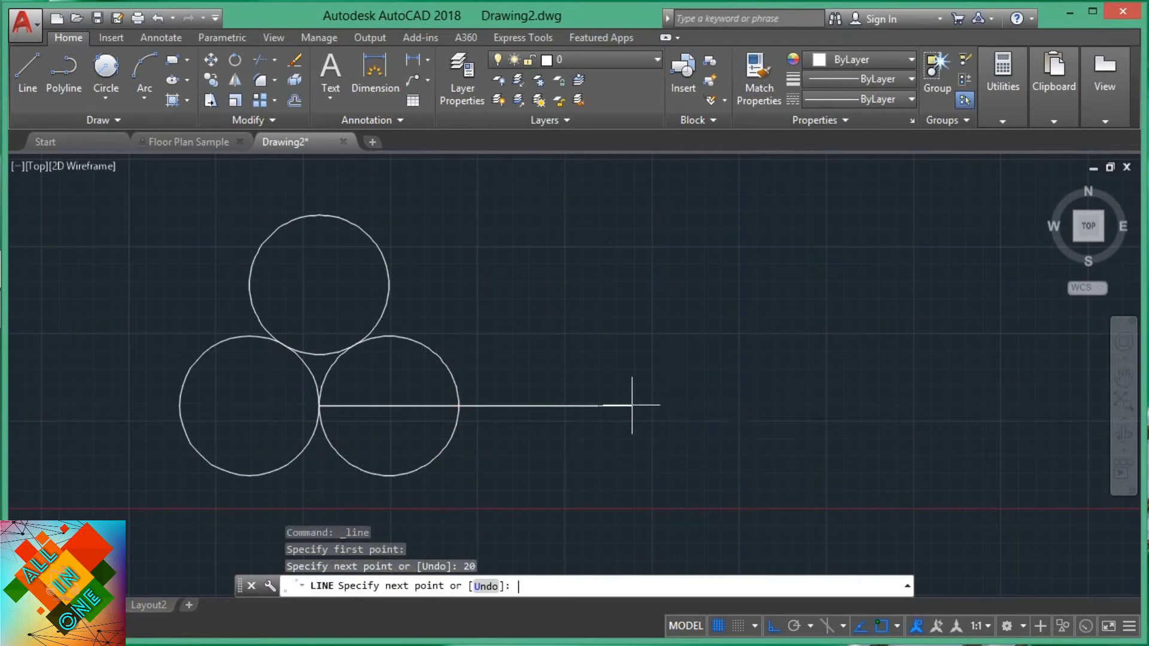
pyautogui.press('Escape')
pyautogui.click(100, 91)
pyautogui.click(107, 120)
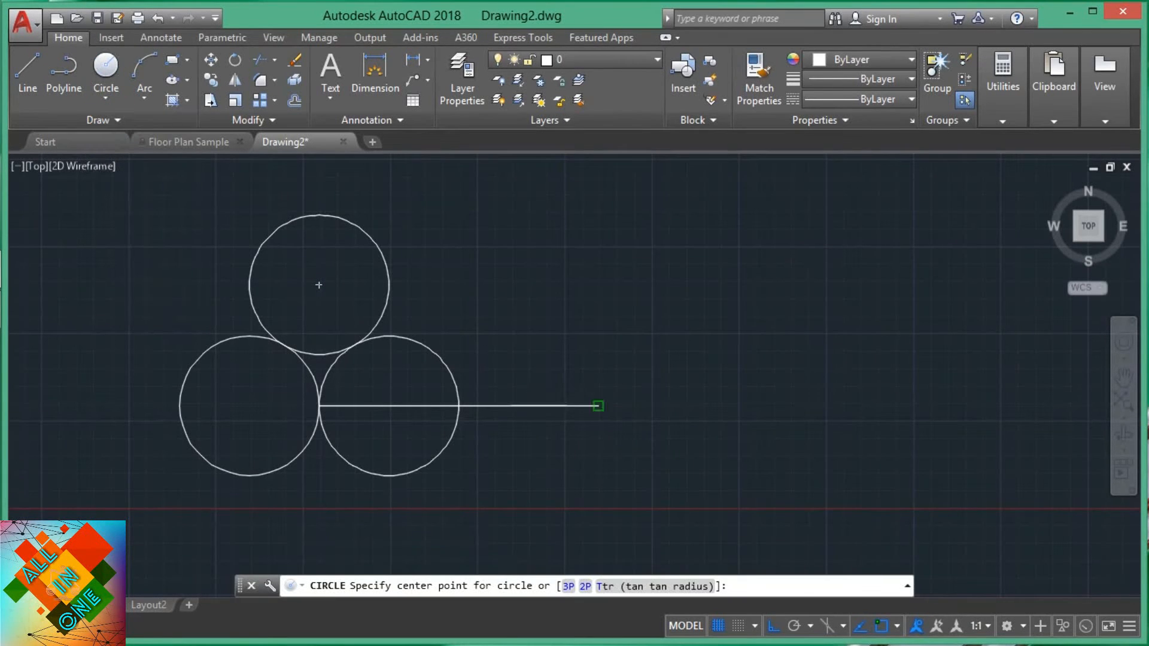
pyautogui.click(465, 406)
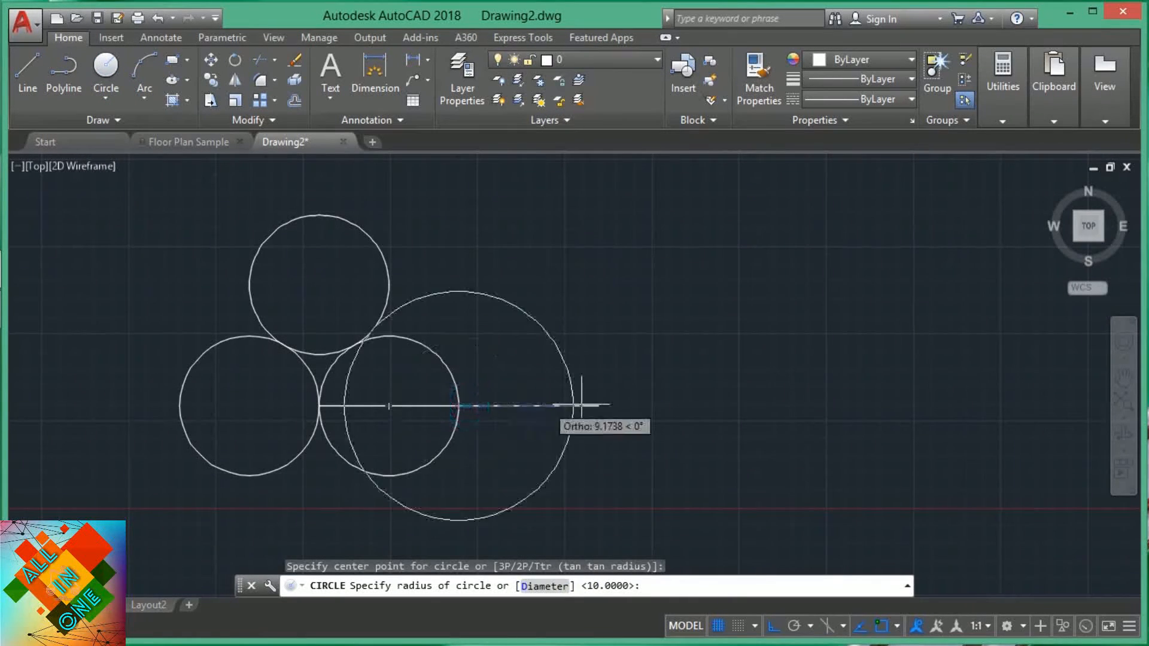
pyautogui.press('Escape')
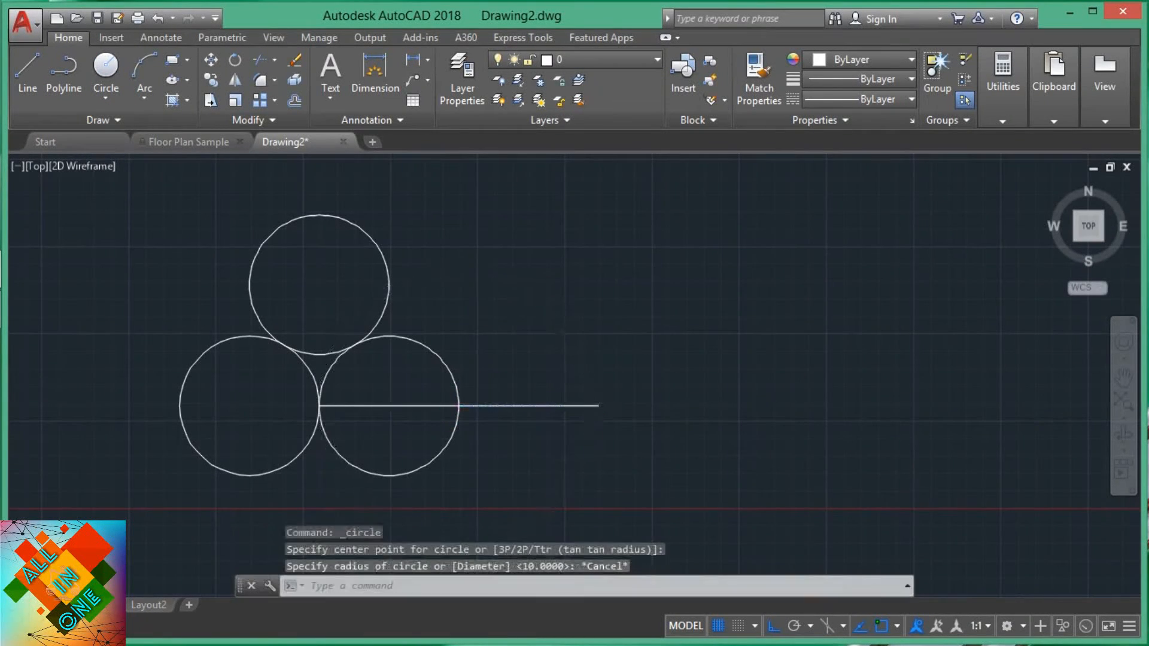
# Draw a 2-Point circle using both endpoints of the new 20-long line as its diameter
pyautogui.click(97, 99)
pyautogui.click(127, 202)
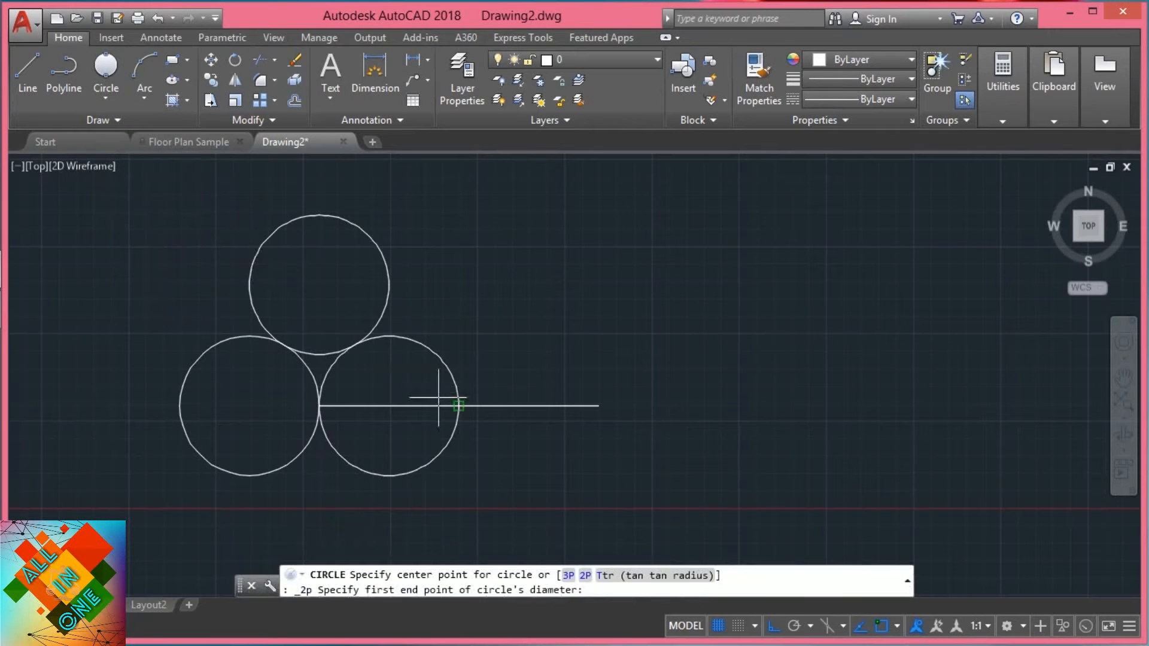
pyautogui.click(458, 405)
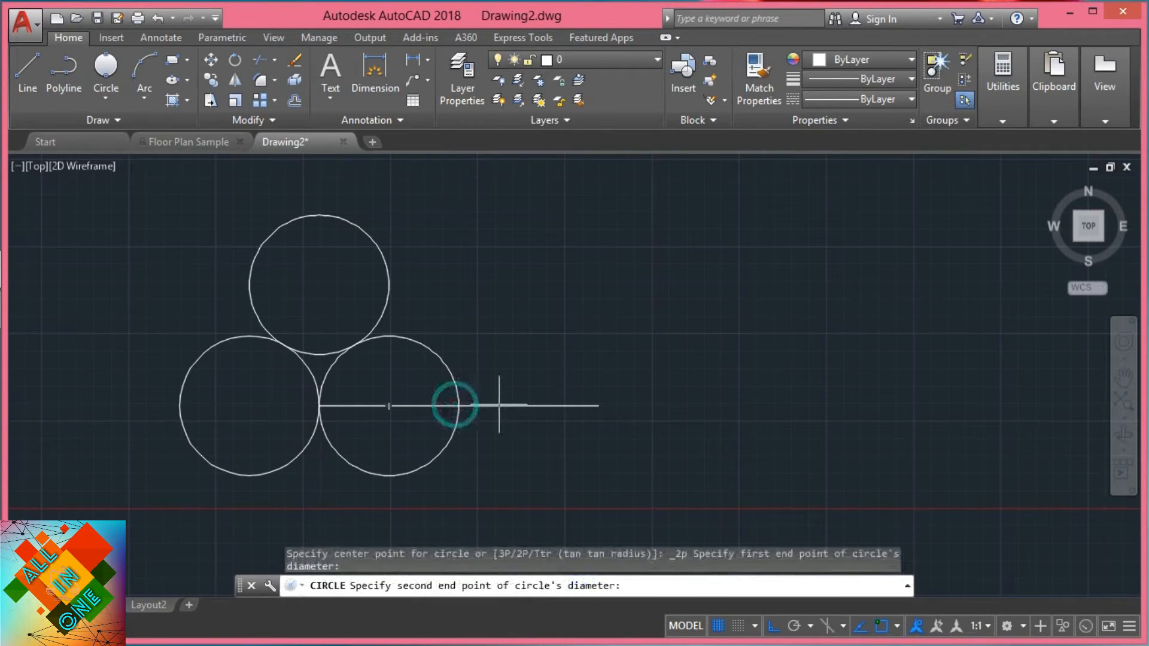
pyautogui.click(598, 406)
pyautogui.press('Escape')
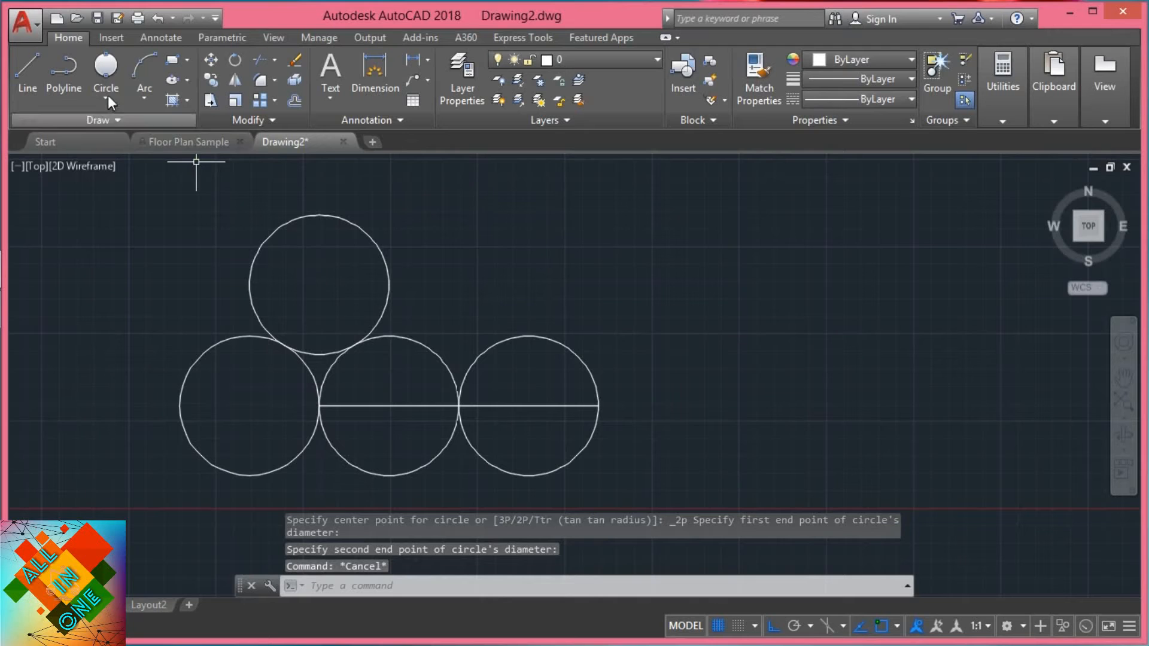
# Draw a Tan, Tan, Tan circle touching the middle and right circles of the lower row and the upper circle
pyautogui.click(105, 98)
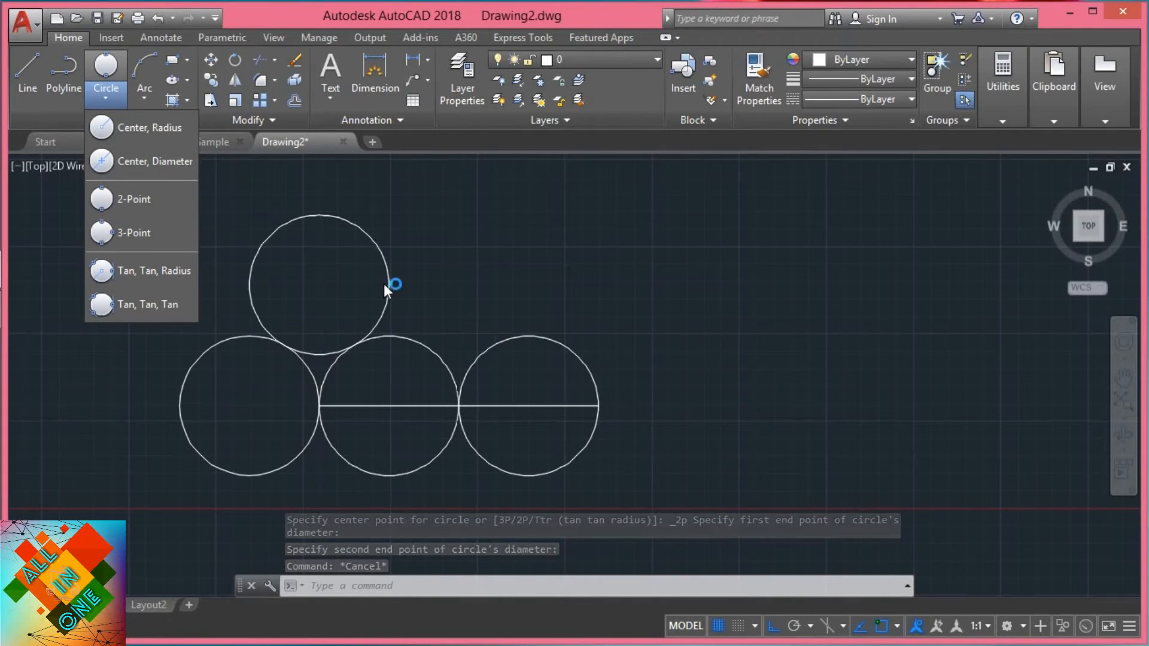
pyautogui.click(157, 305)
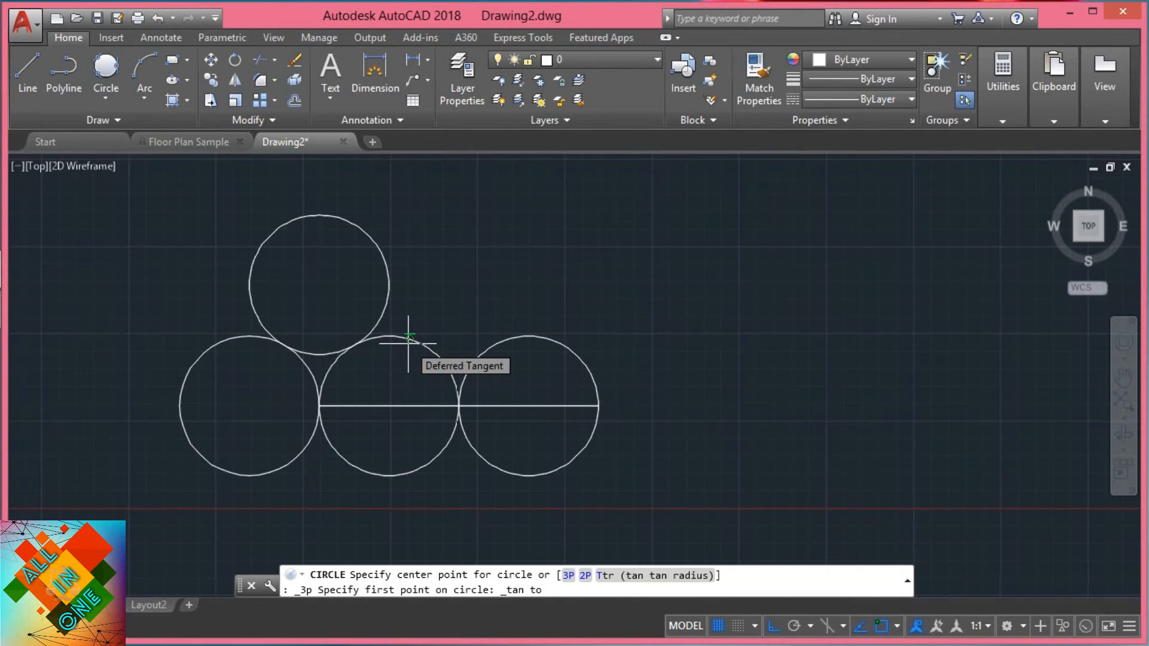
pyautogui.click(407, 339)
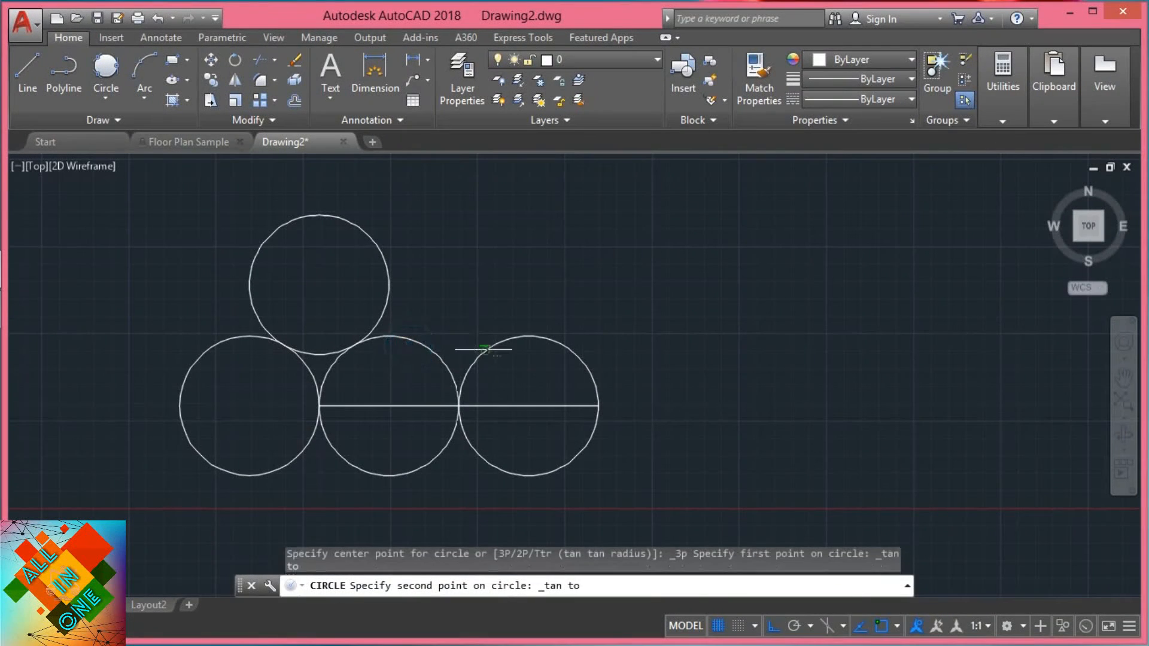
pyautogui.click(483, 350)
pyautogui.click(389, 291)
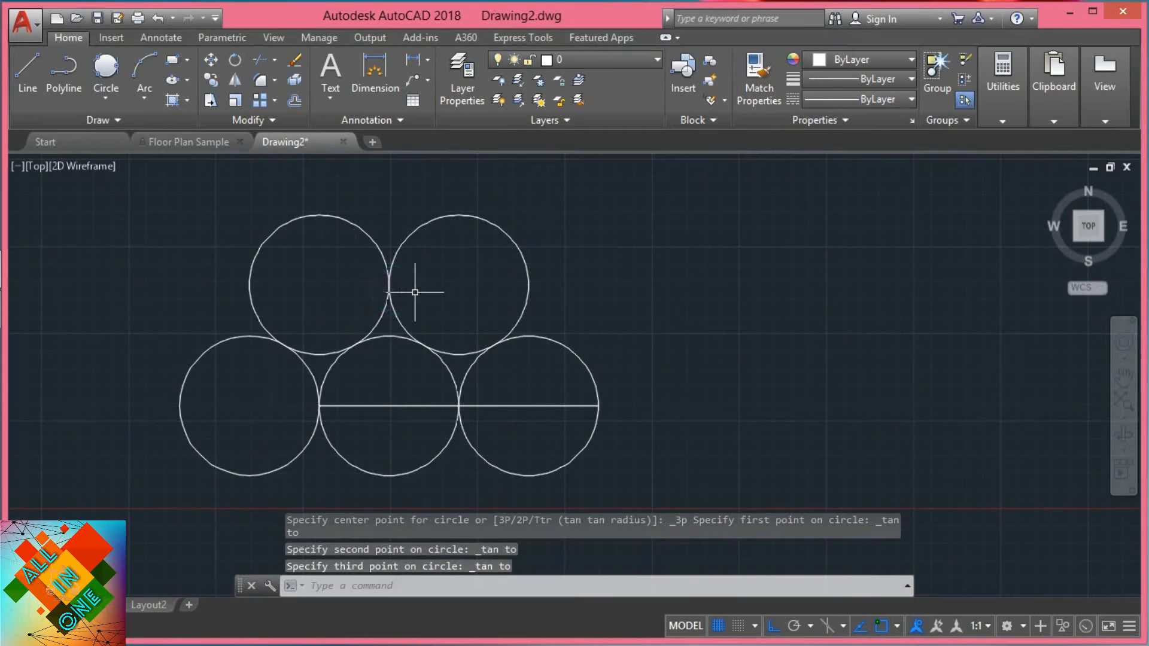
# Draw a Tan, Tan, Radius circle of radius 10 on top of the two circles in the second row
pyautogui.moveTo(415, 292); pyautogui.dragTo(412, 311, button='middle')
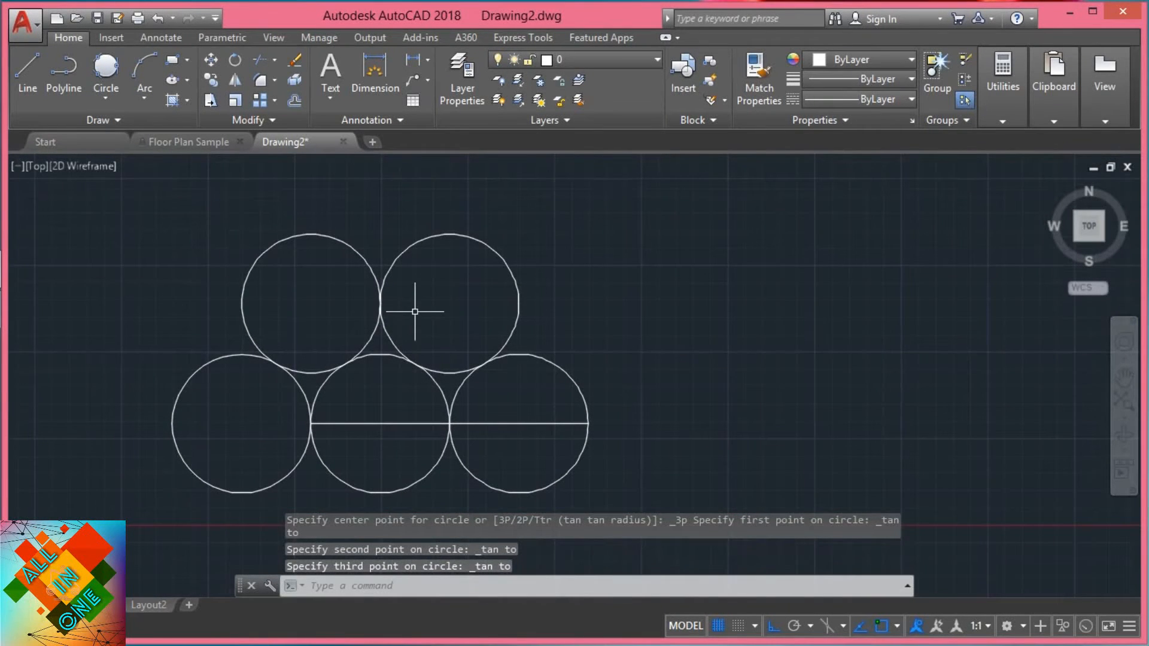
pyautogui.scroll(-2, 413, 313)
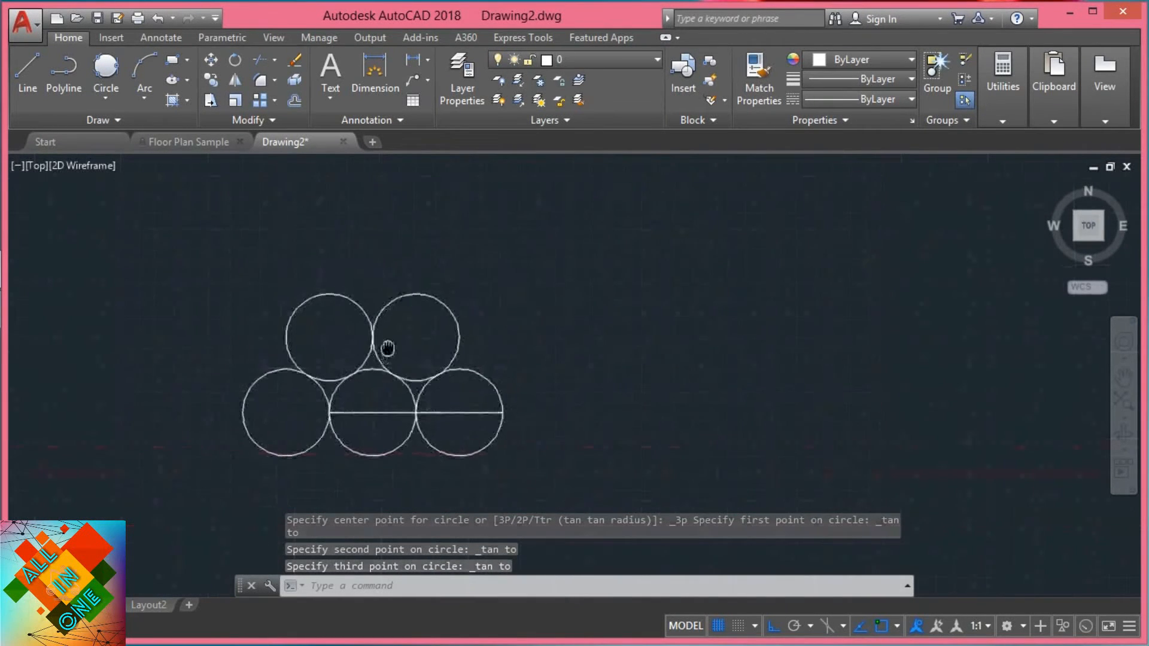
pyautogui.click(121, 99)
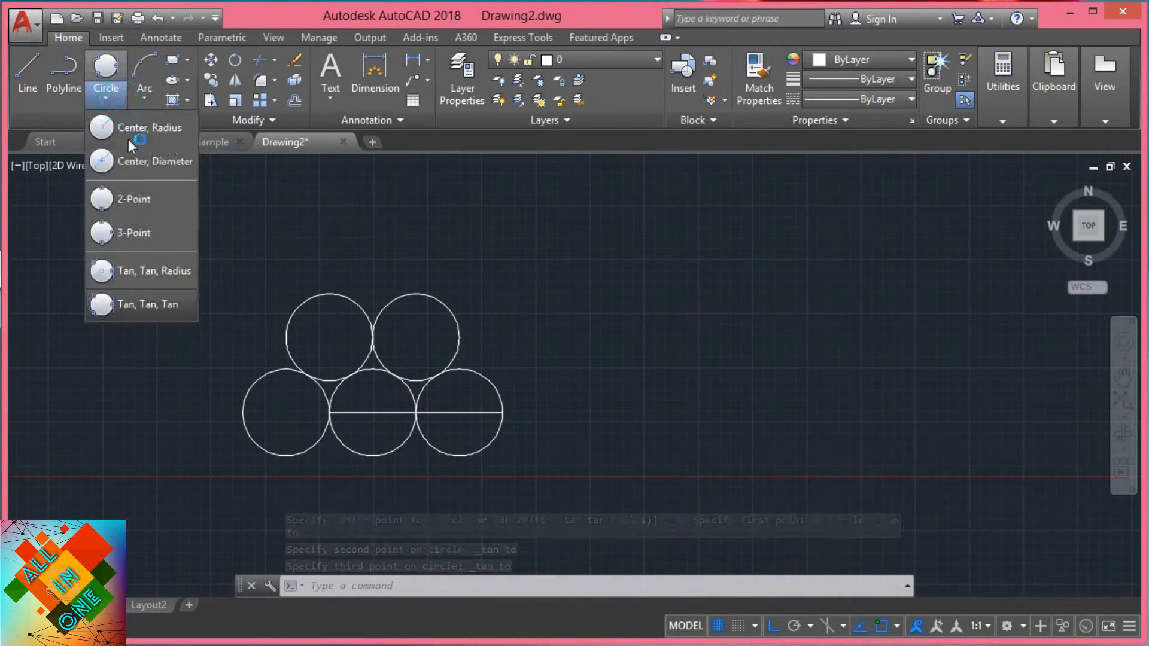
pyautogui.click(129, 270)
pyautogui.click(347, 302)
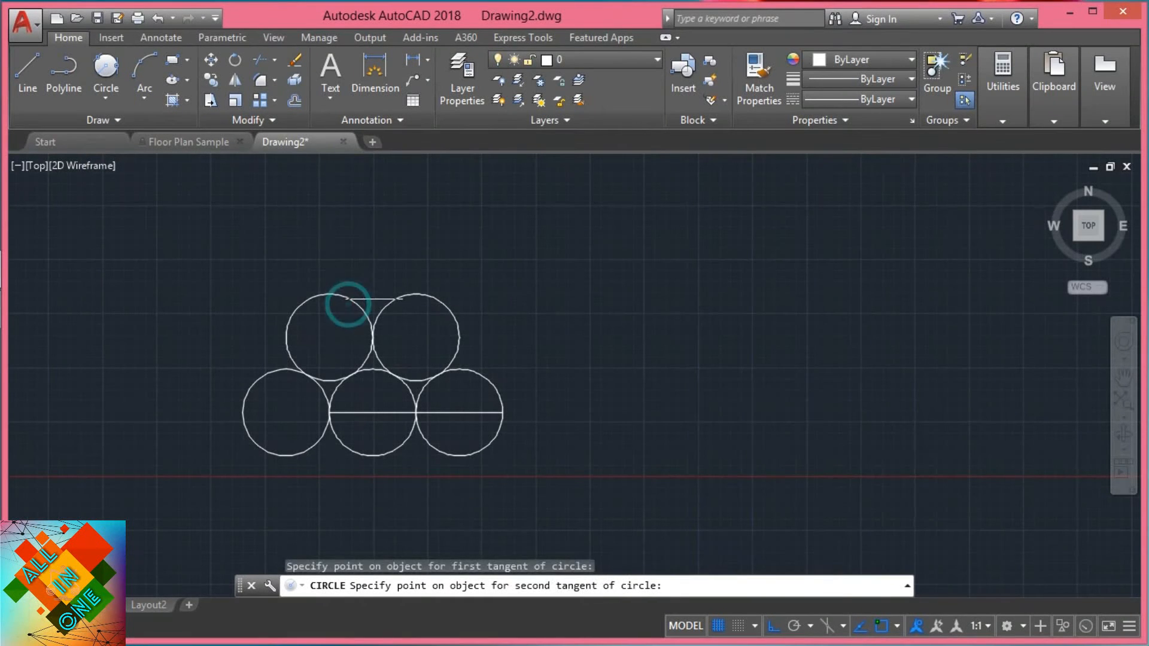
pyautogui.click(381, 307)
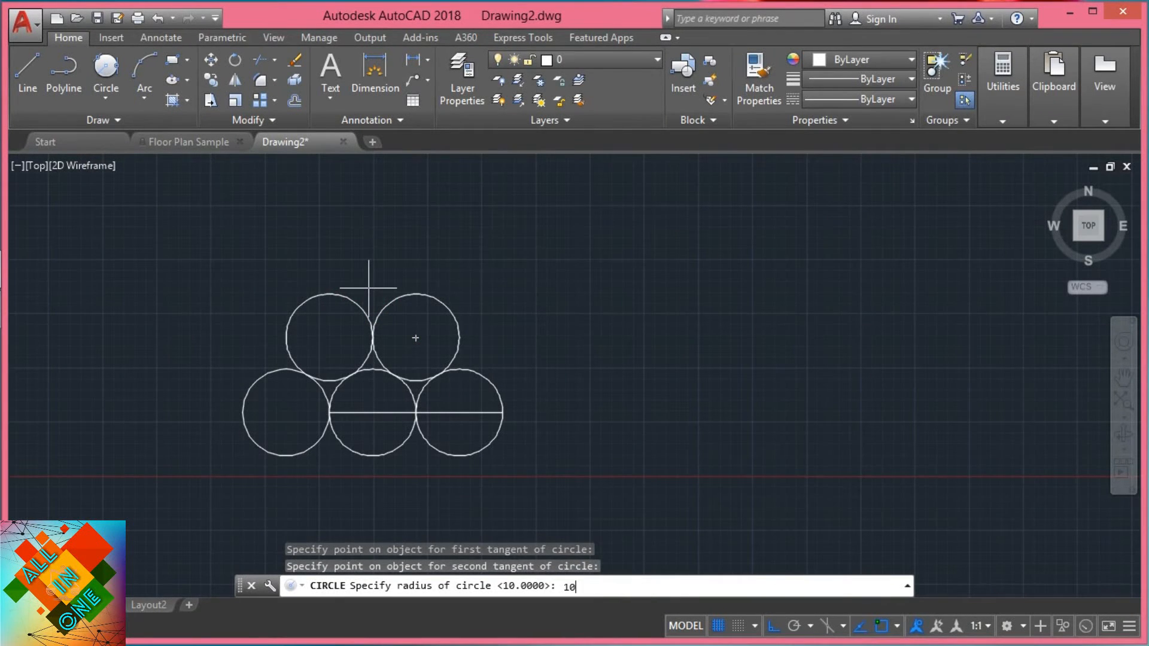
pyautogui.press('Return')
# Draw a long horizontal line in the empty area to the right of the circle pyramid
pyautogui.scroll(-2, 359, 281)
pyautogui.moveTo(423, 295)
pyautogui.mouseDown(button='middle')
pyautogui.moveTo(123, 338)
pyautogui.moveTo(39, 334)
pyautogui.mouseUp(button='middle')
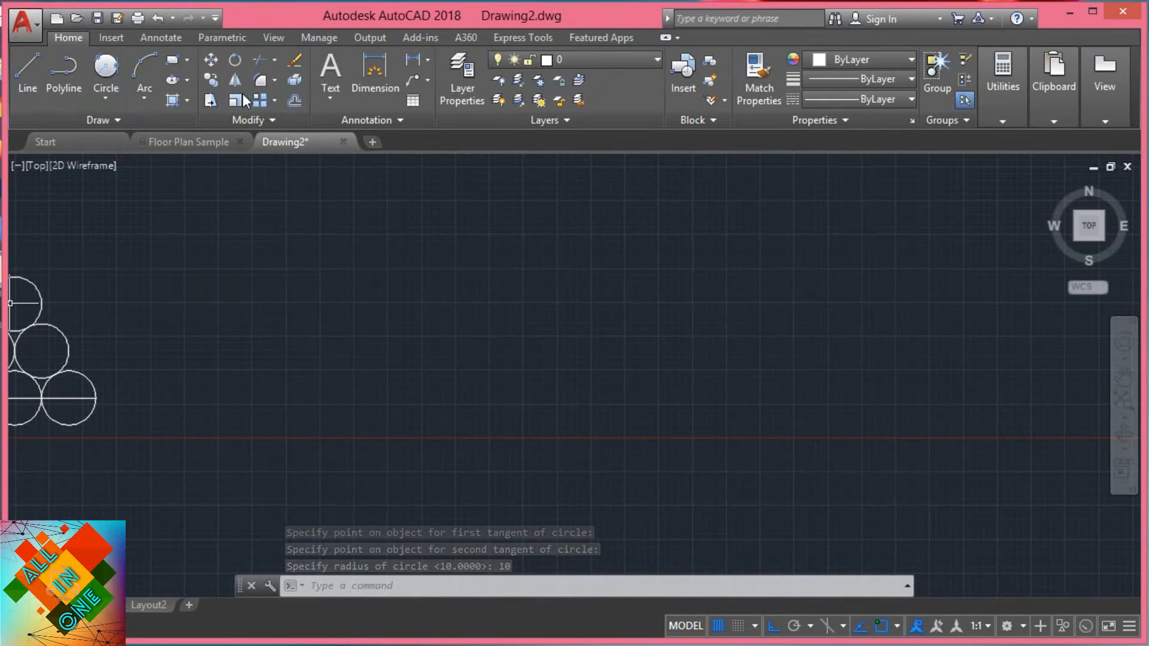
pyautogui.click(20, 70)
pyautogui.click(239, 308)
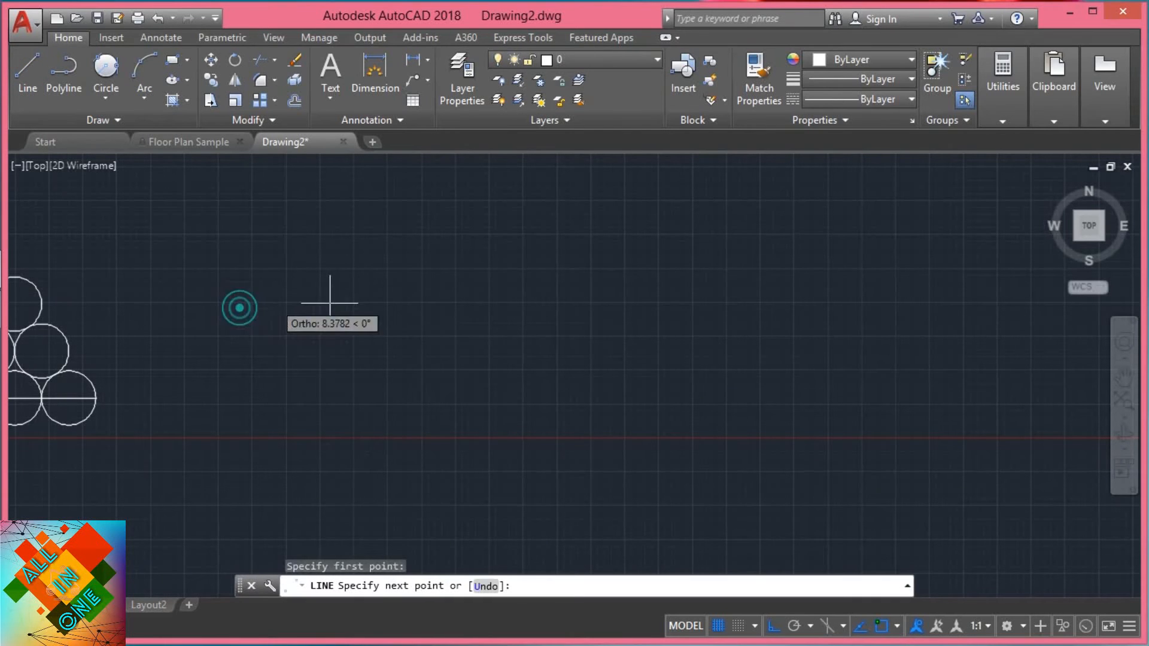
pyautogui.click(663, 306)
pyautogui.press('Escape')
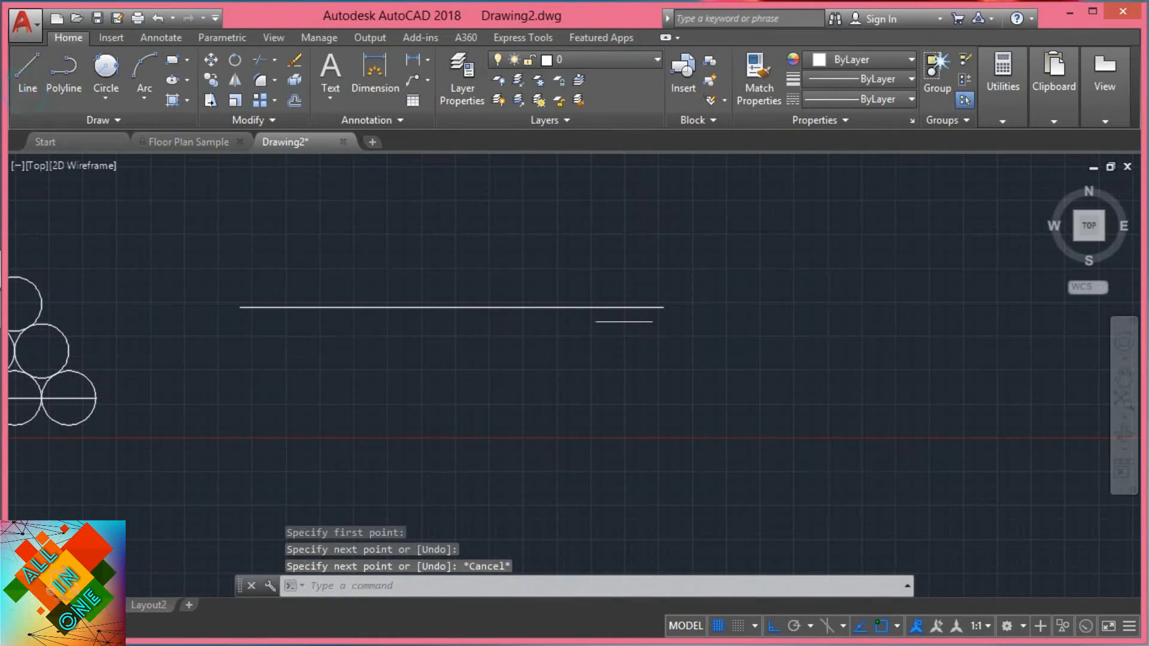
# Draw two separate vertical lines crossing the right half of the long horizontal line, the second one near its right end
pyautogui.press('space')
pyautogui.click(526, 224)
pyautogui.click(526, 406)
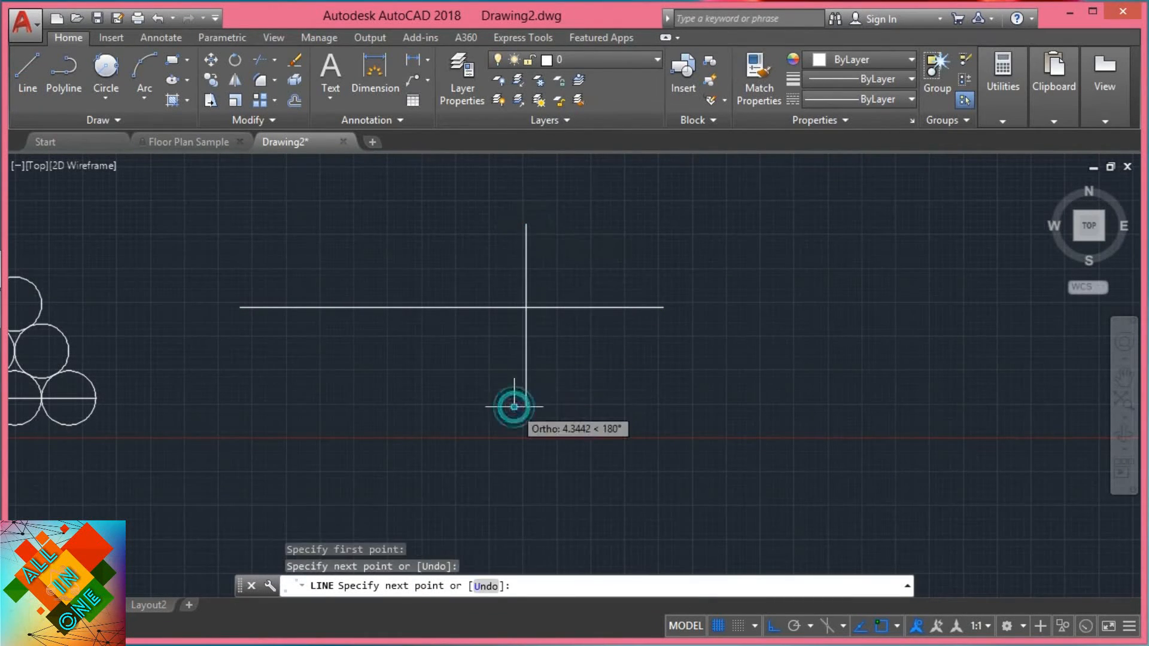
pyautogui.press('Escape')
pyautogui.click(24, 90)
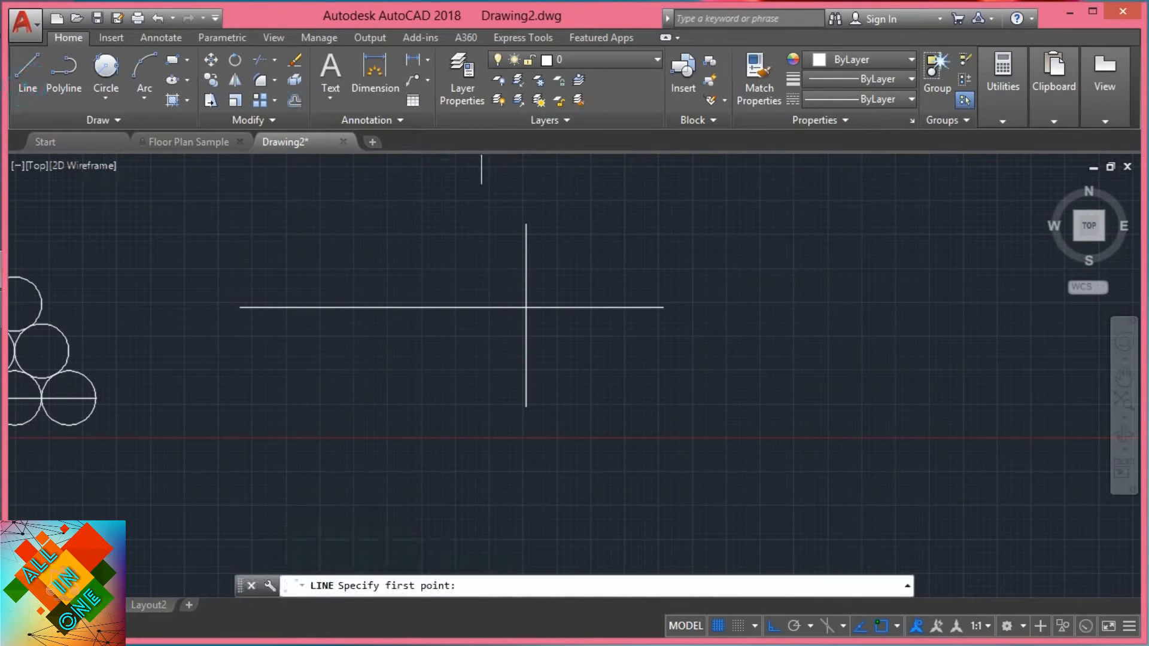
pyautogui.click(626, 238)
pyautogui.click(615, 413)
pyautogui.press('Escape')
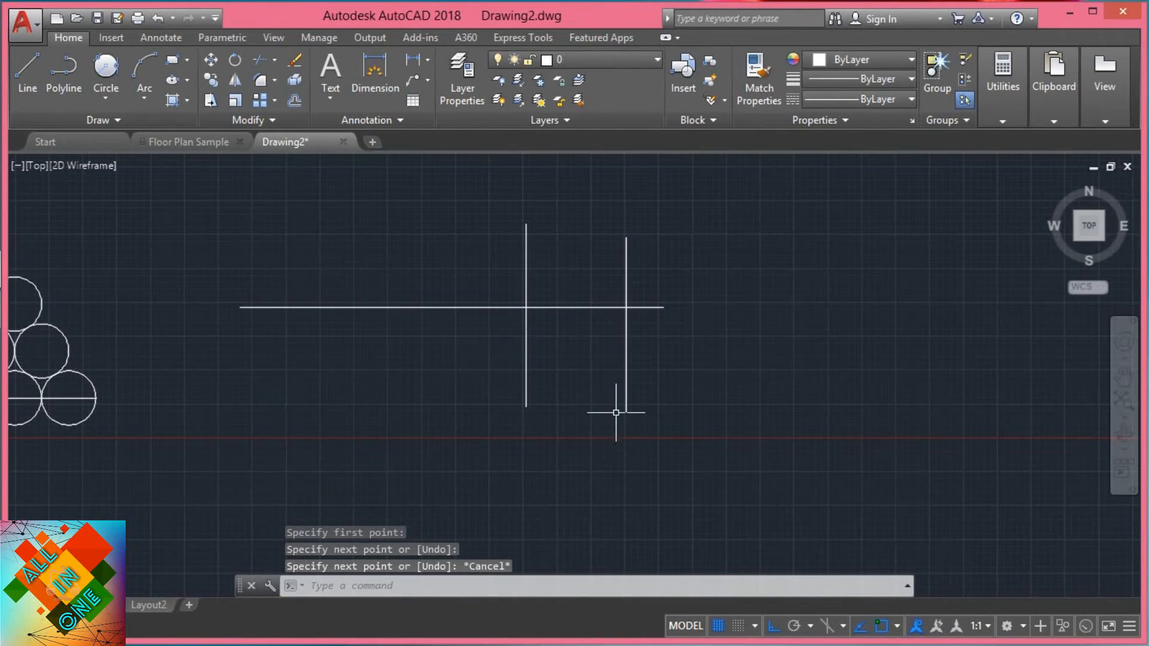
# Erase the right-hand vertical line and undo the deletion
pyautogui.click(628, 385)
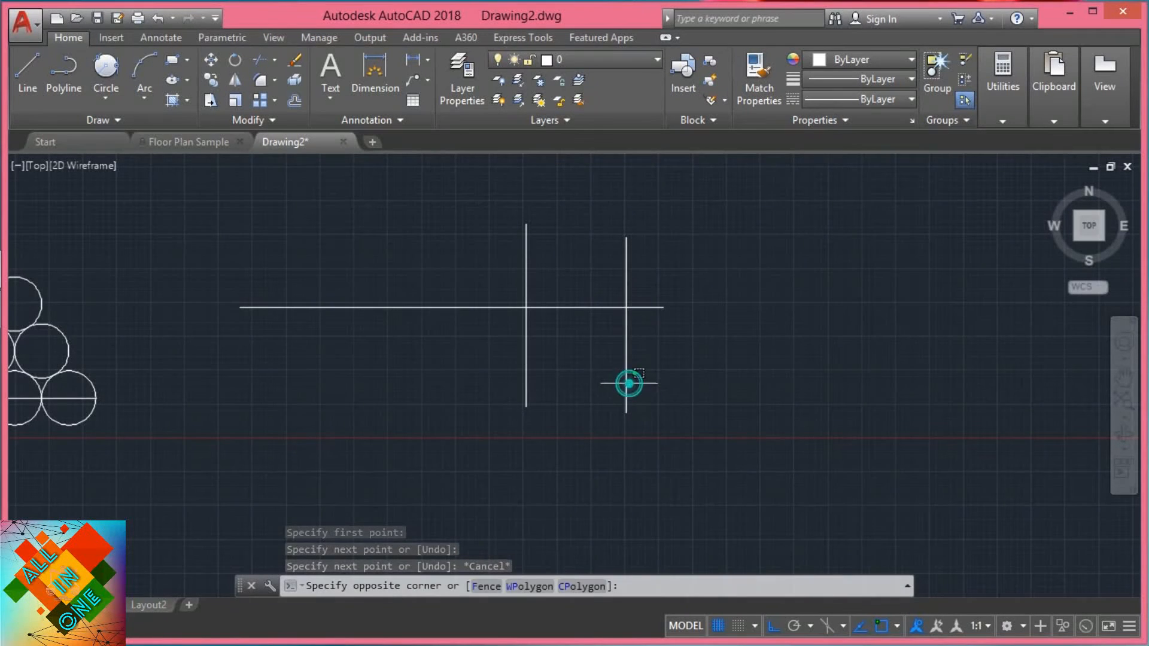
pyautogui.click(624, 383)
pyautogui.press('Delete')
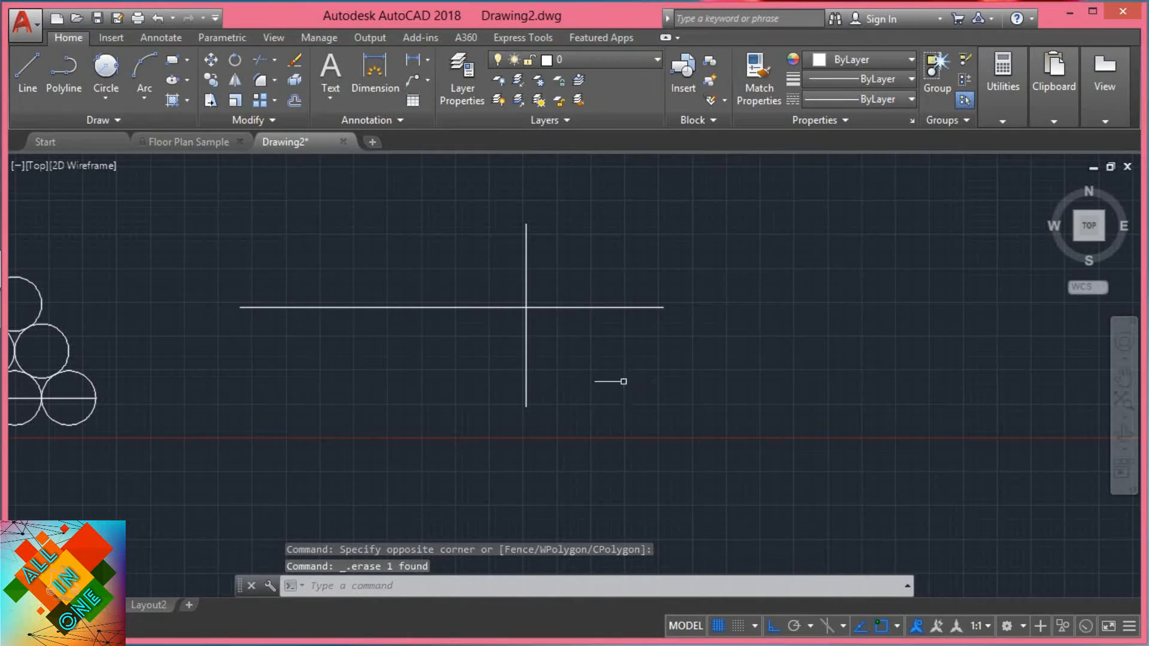
pyautogui.hotkey('ctrl', 'z')
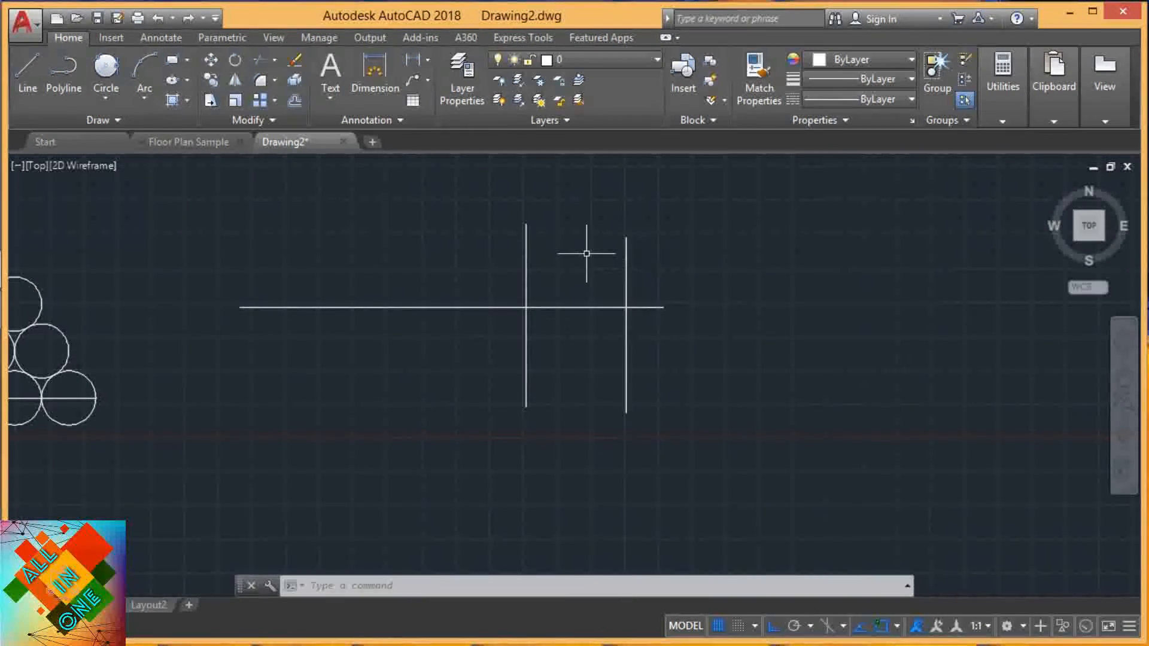
pyautogui.click(260, 59)
pyautogui.press('Return')
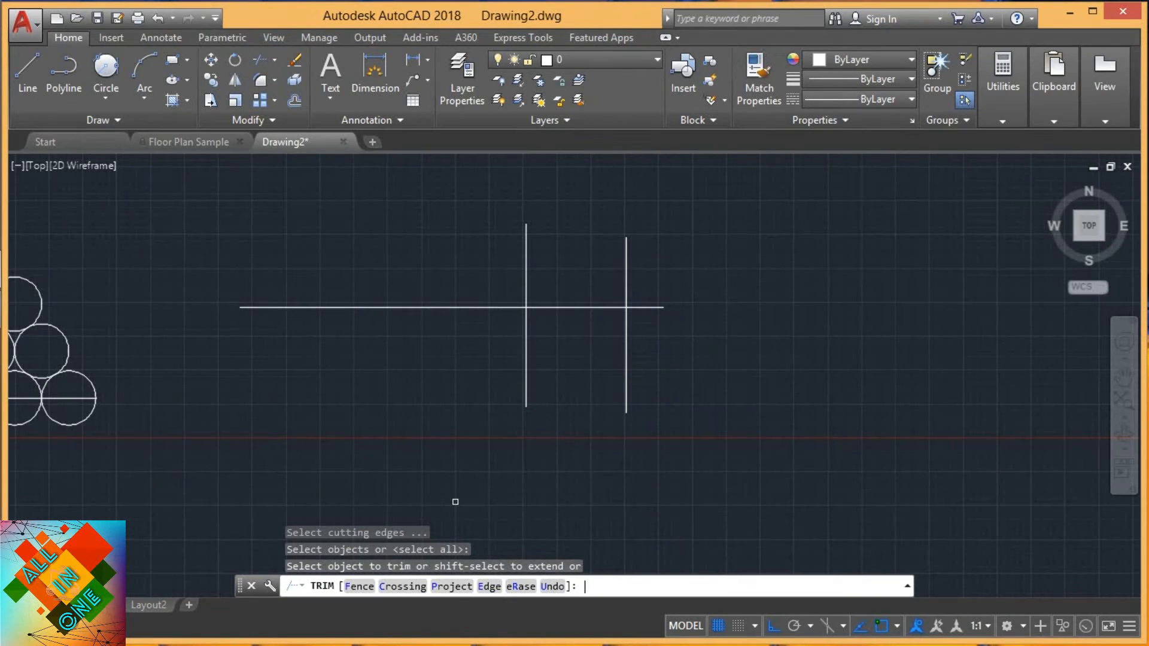
pyautogui.press('Escape')
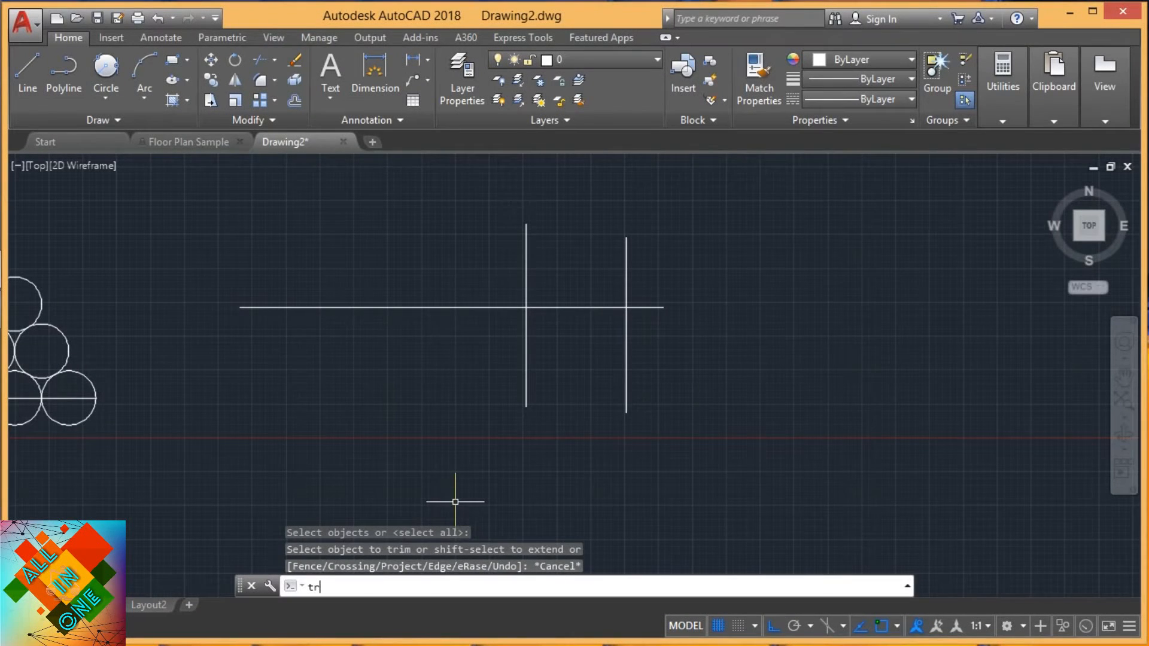
pyautogui.press('Return')
pyautogui.press('Return')
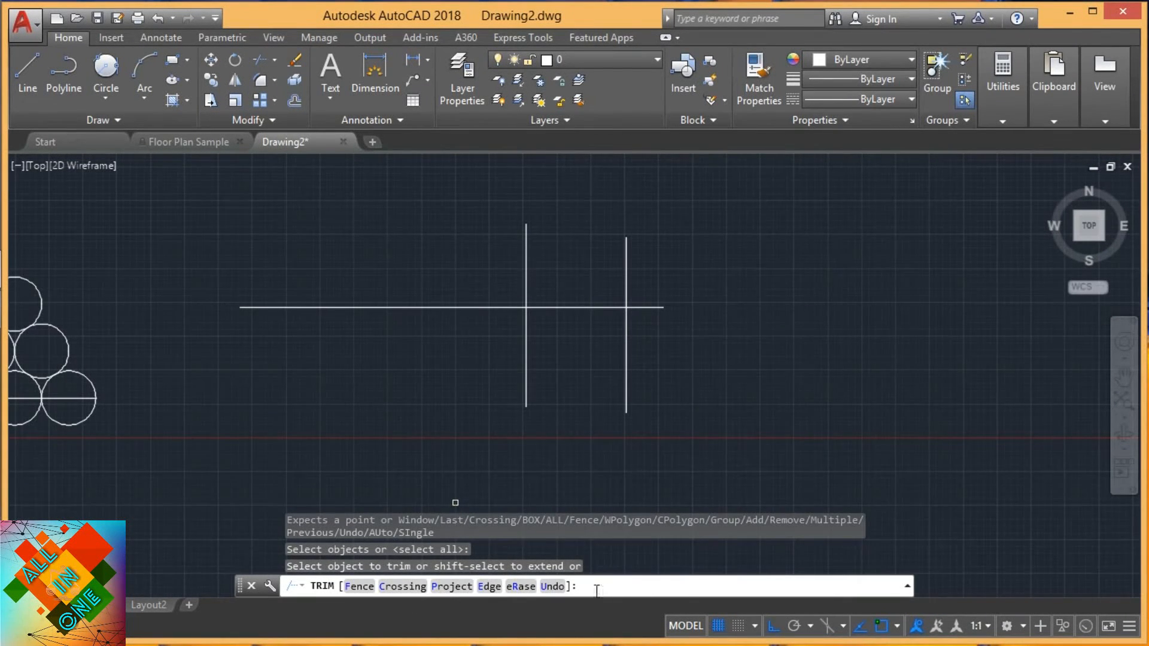
pyautogui.press('Escape')
pyautogui.write('tr')
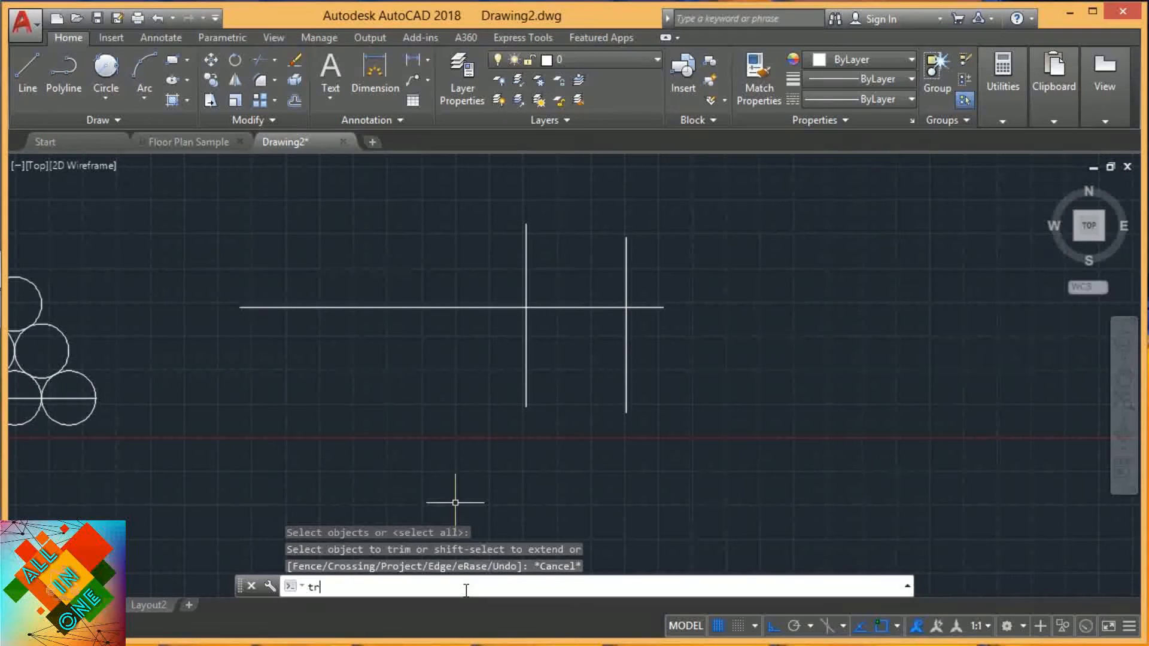
pyautogui.press('Return')
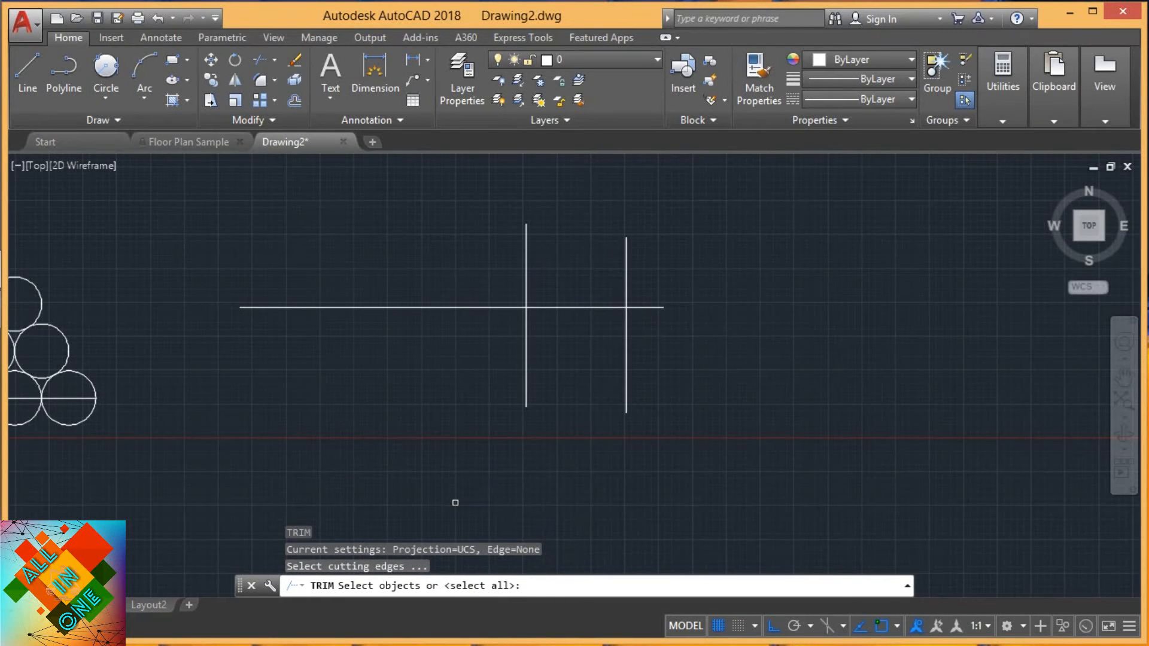
pyautogui.press('Return')
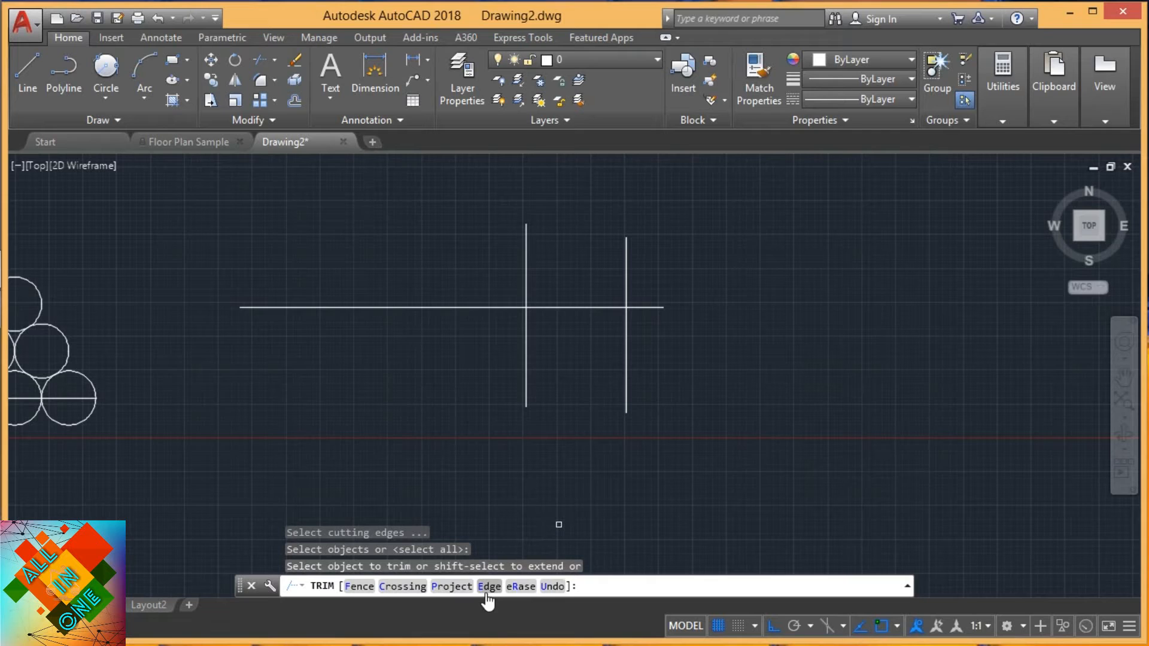
pyautogui.press('Escape')
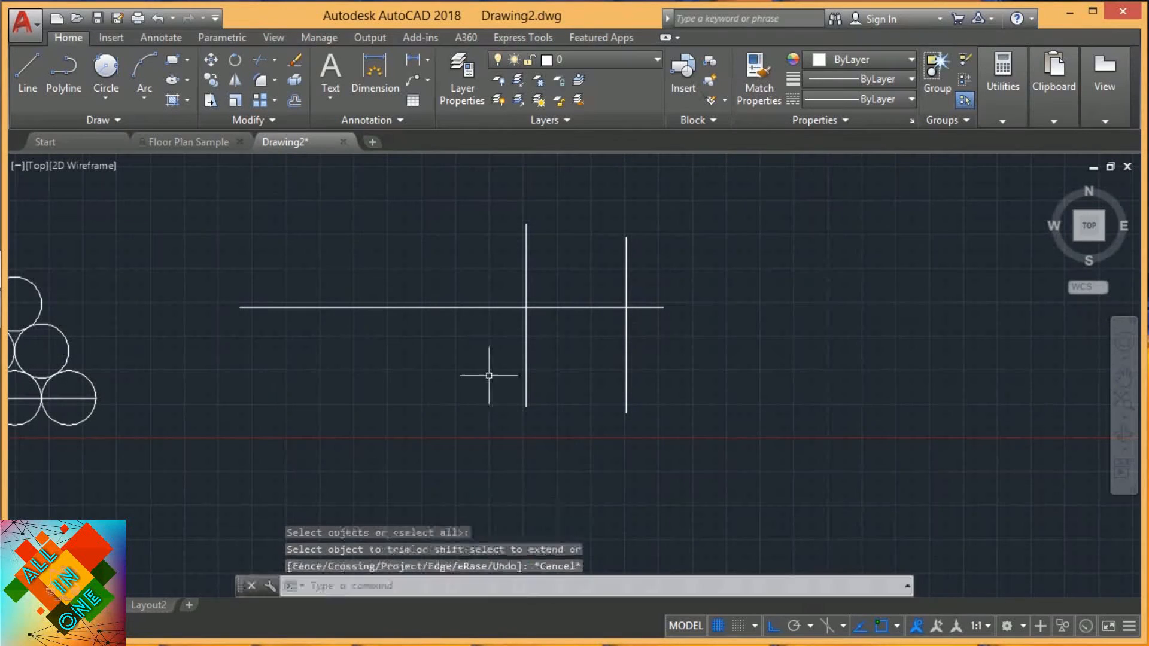
# Trim off the parts of both vertical lines above the horizontal line, using all objects as cutting edges
pyautogui.click(259, 60)
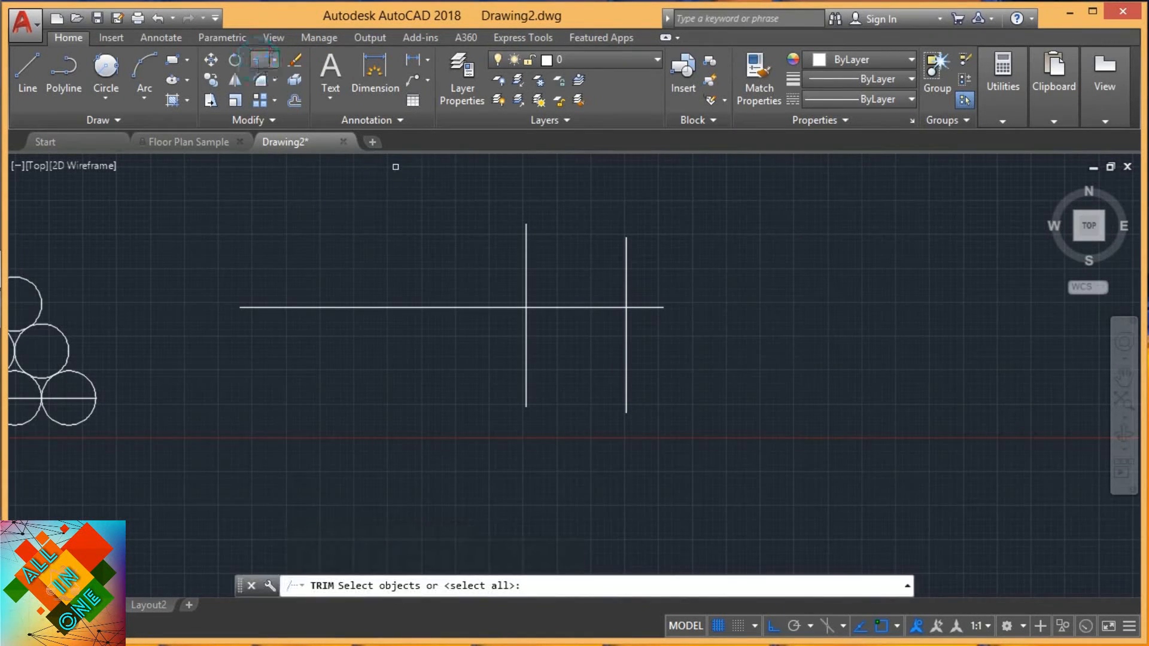
pyautogui.press('Return')
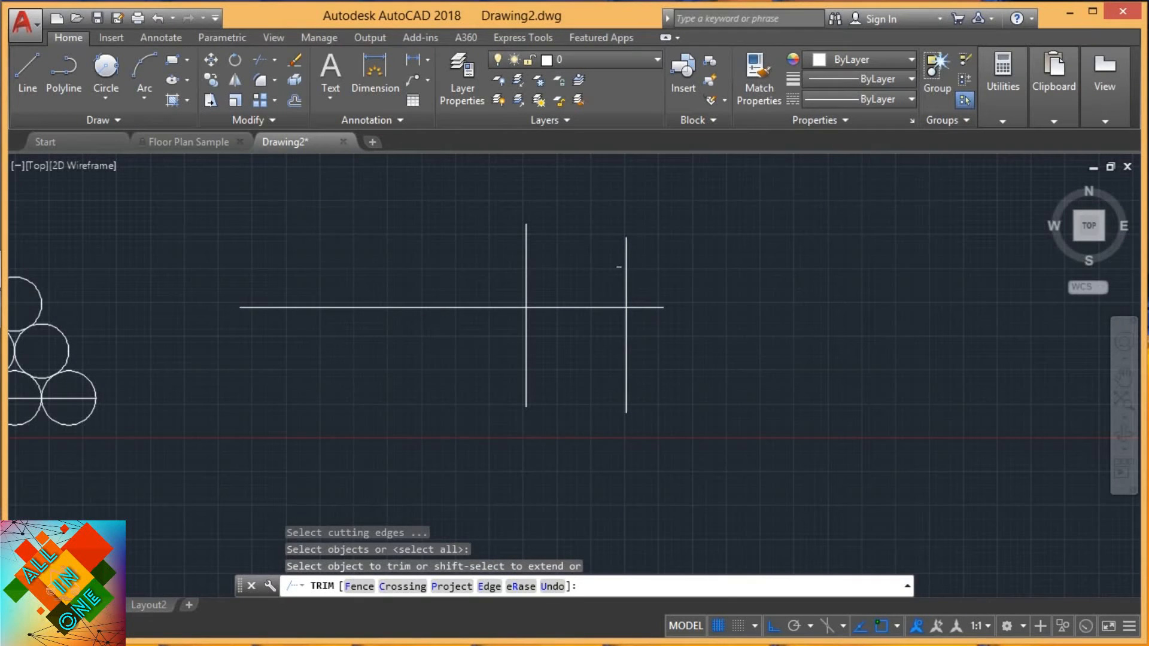
pyautogui.click(624, 257)
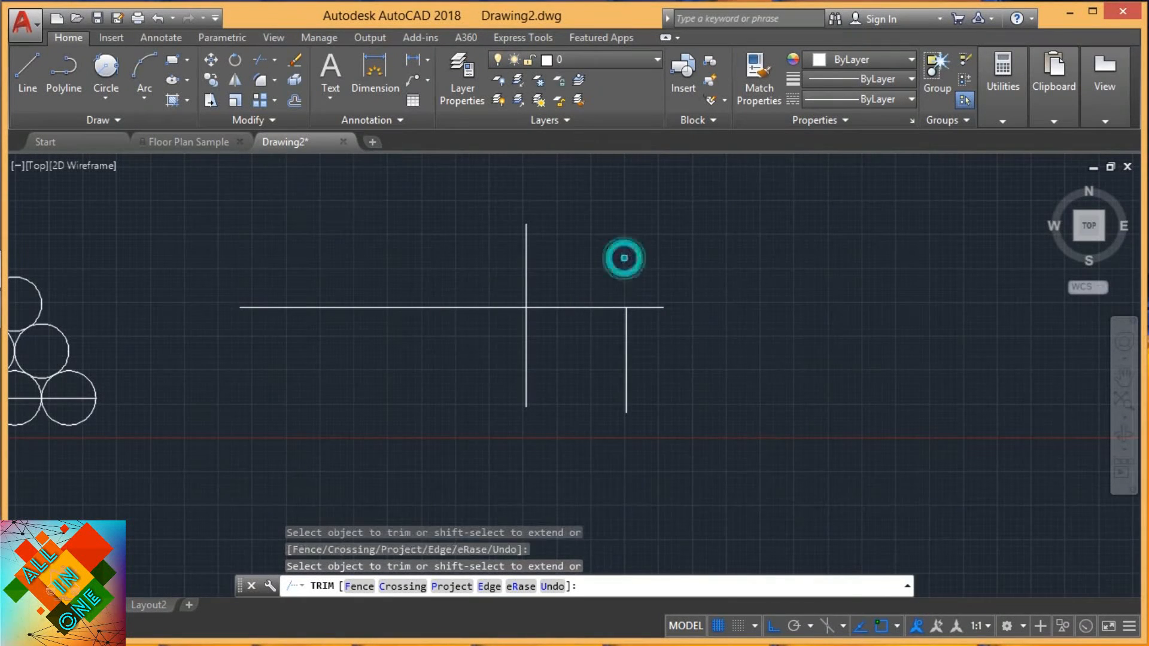
pyautogui.click(519, 261)
pyautogui.click(523, 253)
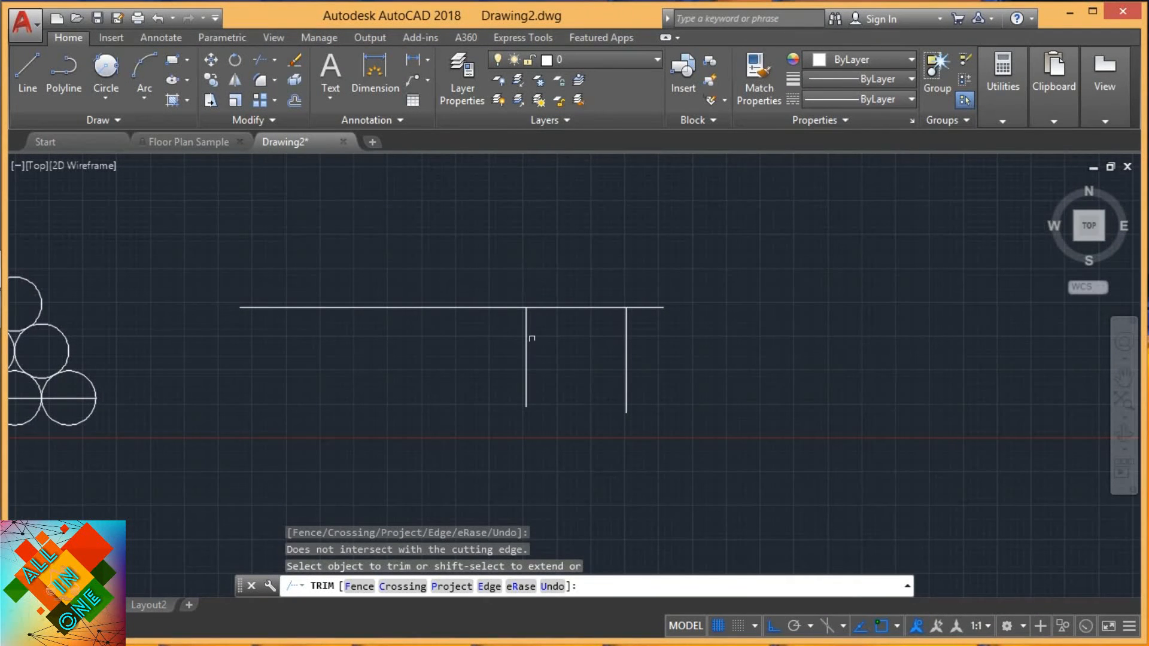
# Trim away the horizontal line's left and middle segments, and try to trim the short stub beyond the right-hand vertical line
pyautogui.click(527, 339)
pyautogui.click(625, 341)
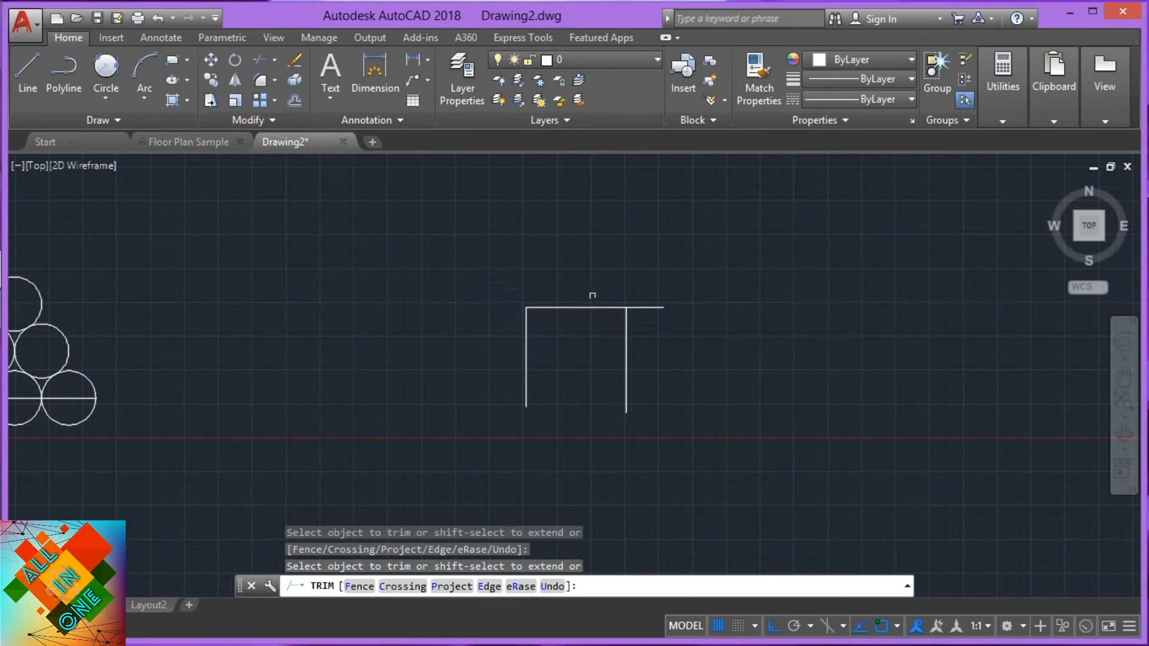
pyautogui.click(584, 308)
pyautogui.click(656, 308)
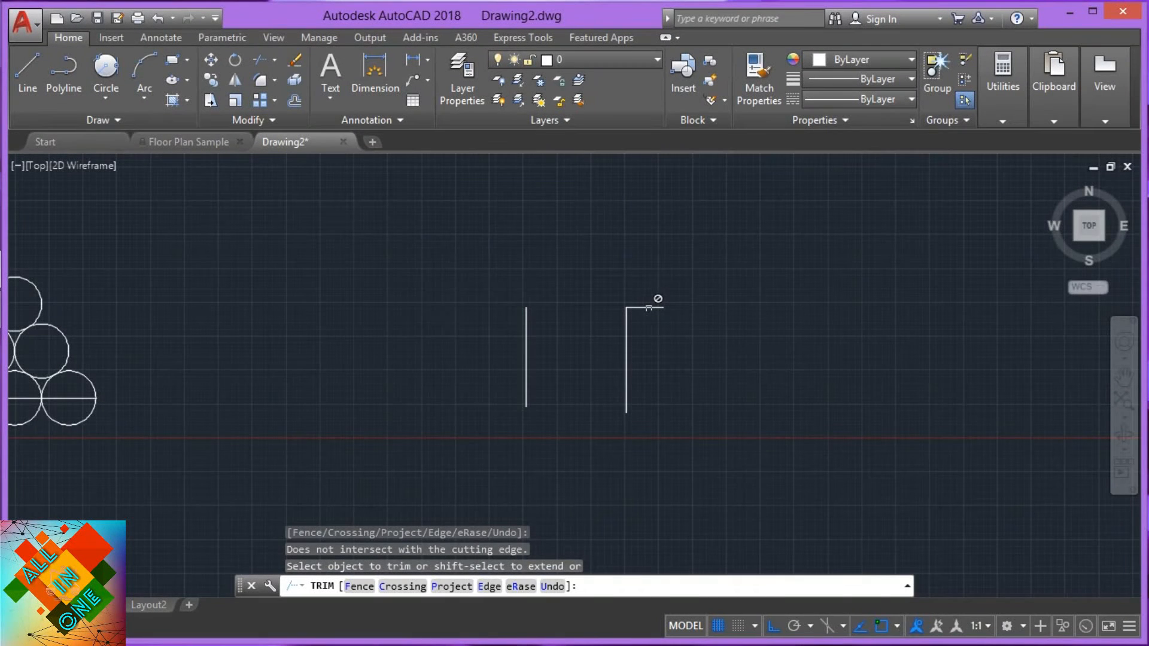
pyautogui.click(649, 308)
pyautogui.press('Escape')
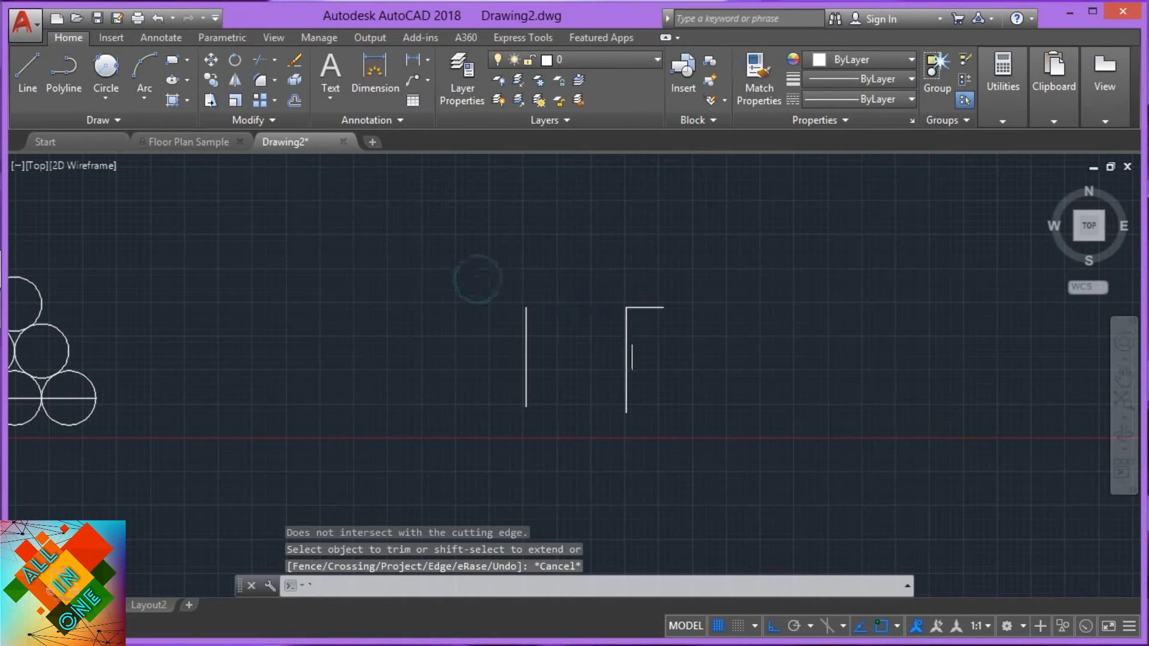
# Erase the three remaining line pieces with an enclosing window selection and undo the deletion
pyautogui.scroll(-2, 592, 342)
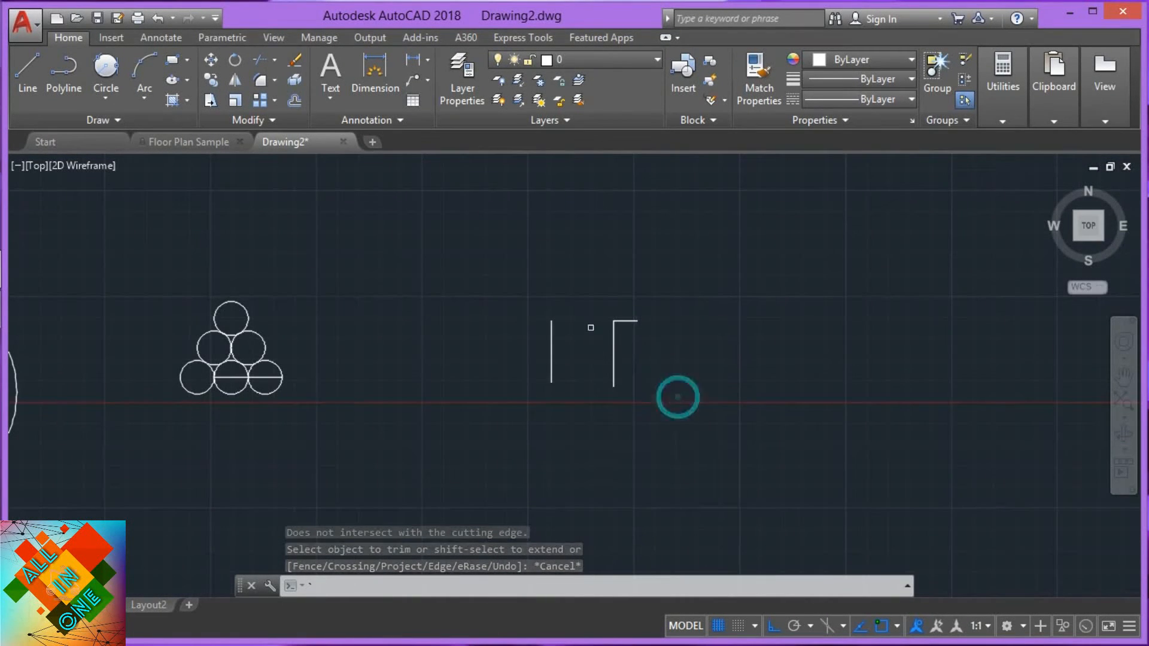
pyautogui.press('Escape')
pyautogui.click(522, 274)
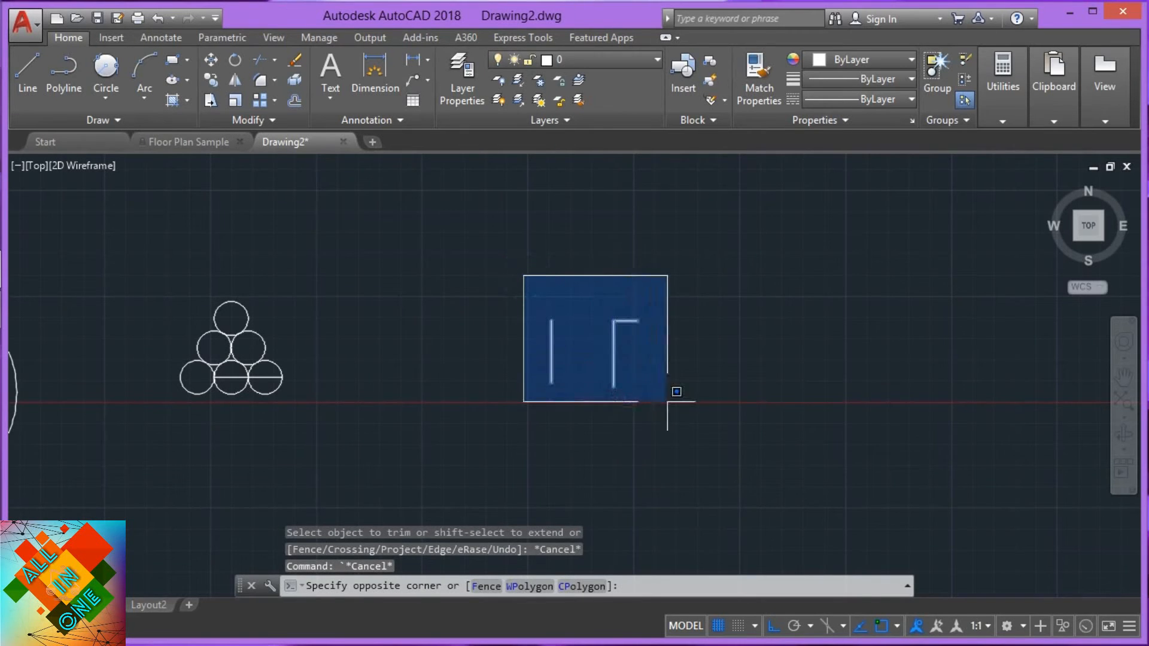
pyautogui.click(672, 392)
pyautogui.press('Delete')
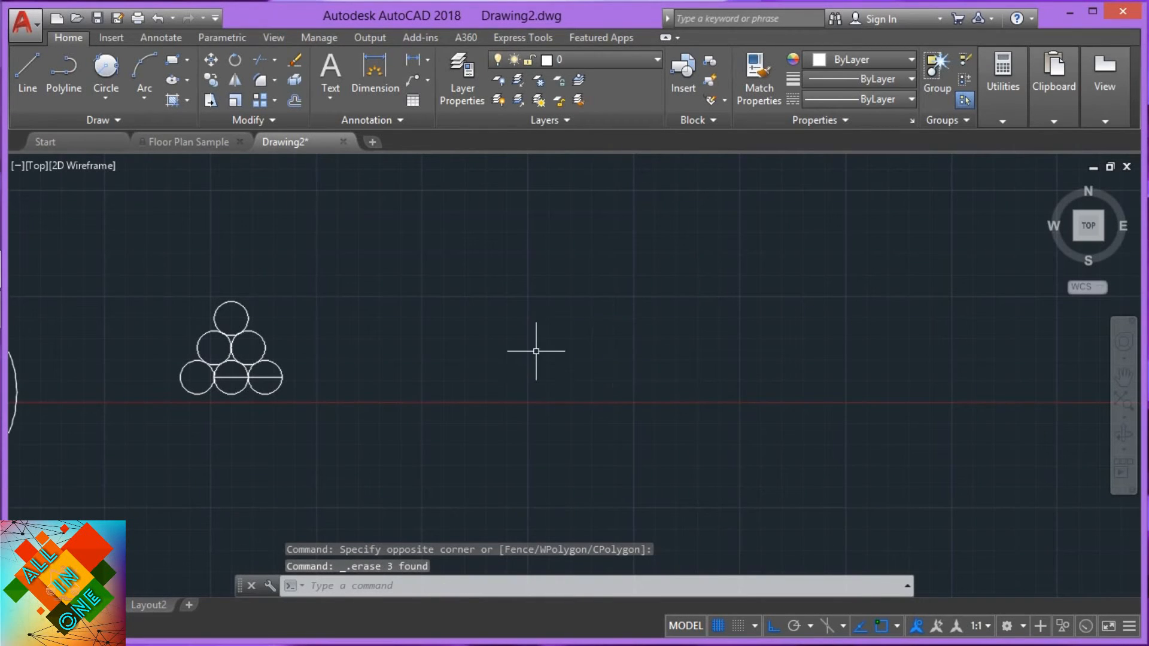
pyautogui.hotkey('ctrl', 'z')
# Select the three line pieces with an enclosing window and clear the selection
pyautogui.click(482, 279)
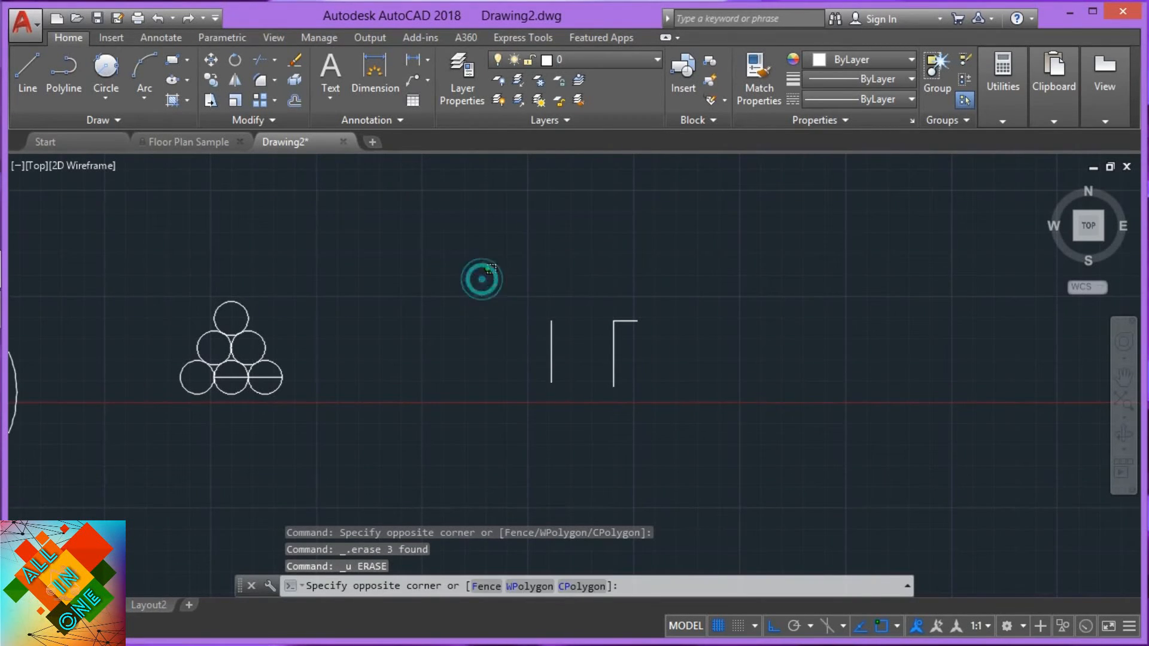
pyautogui.click(654, 402)
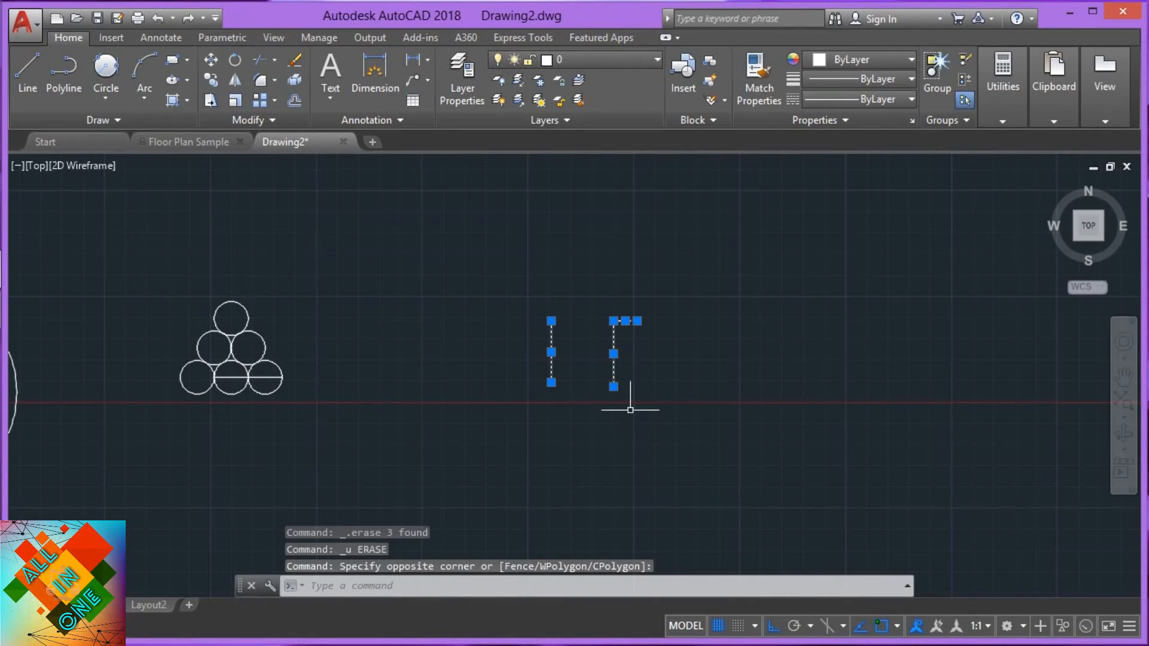
pyautogui.press('Escape')
# Erase the two vertical lines with a crossing selection and delete the leftover short horizontal piece
pyautogui.click(799, 480)
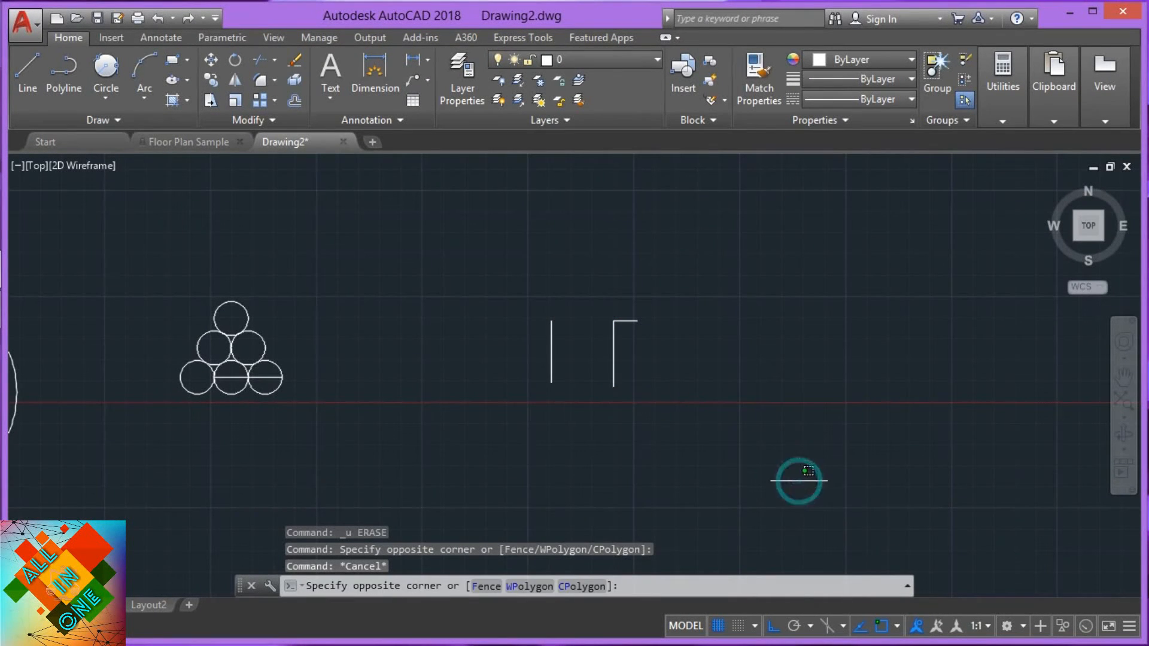
pyautogui.click(528, 365)
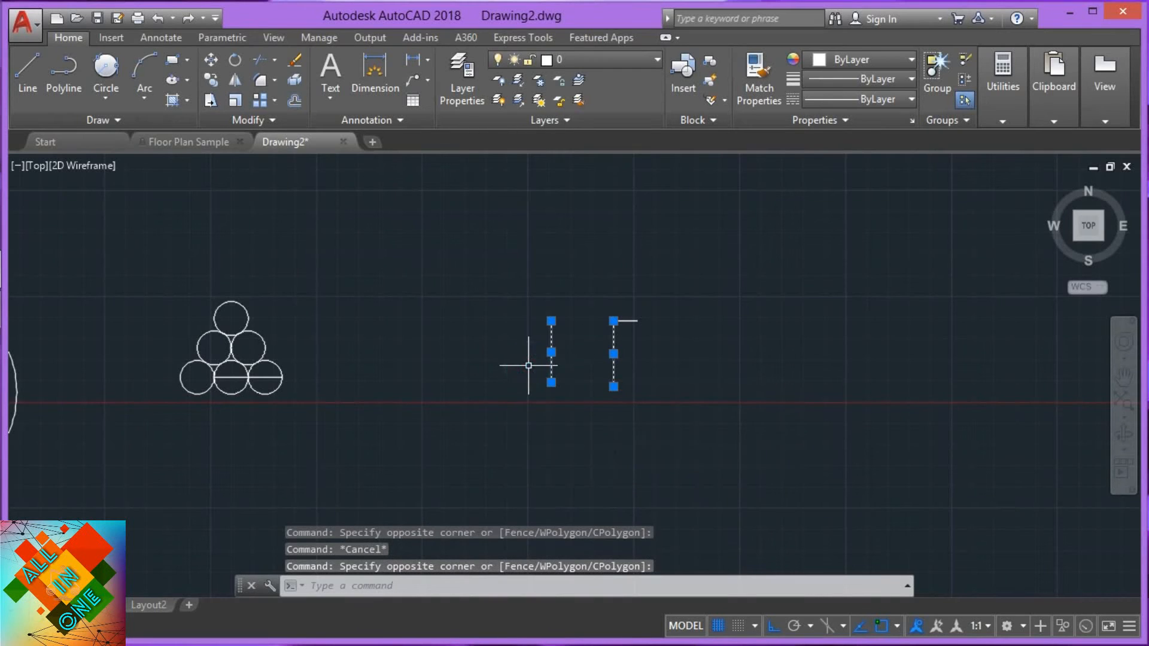
pyautogui.press('Delete')
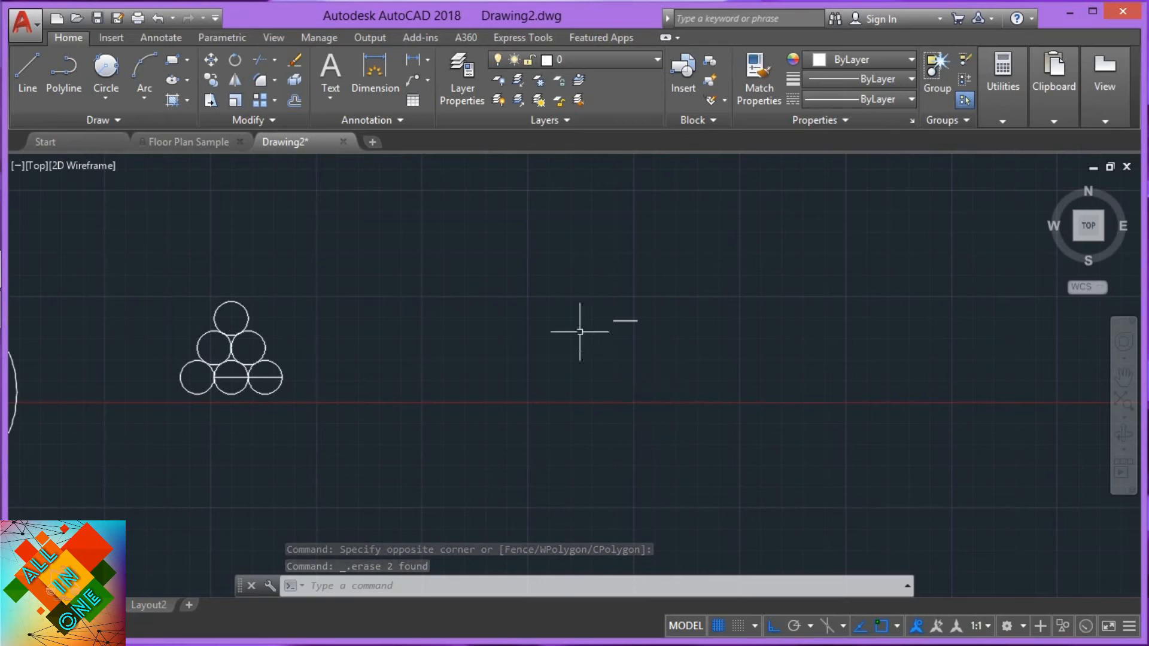
pyautogui.click(626, 321)
pyautogui.press('Delete')
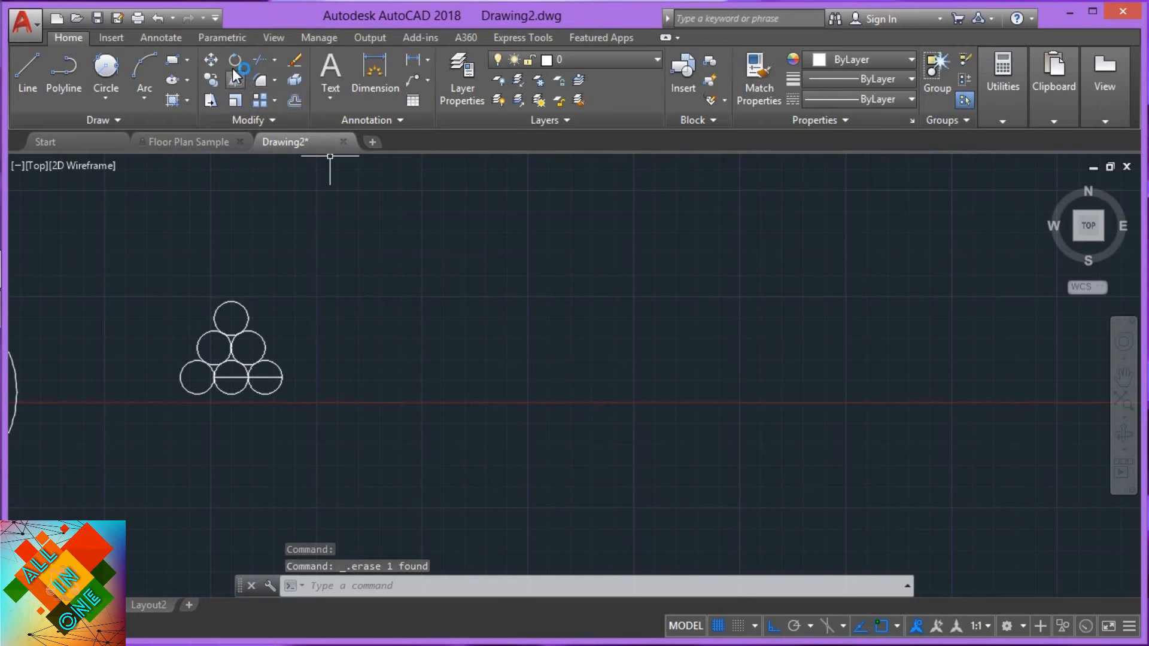
# Delete the two horizontal lines inside the middle and right circles of the pyramid's bottom row
pyautogui.scroll(2, 186, 368)
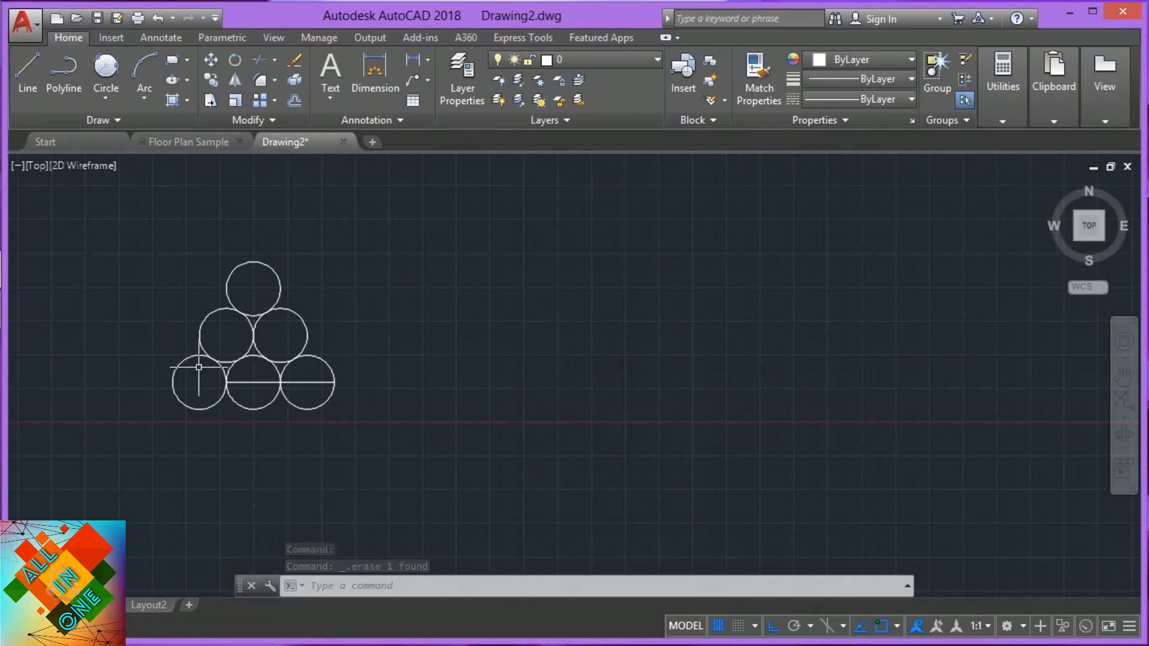
pyautogui.click(262, 380)
pyautogui.press('Delete')
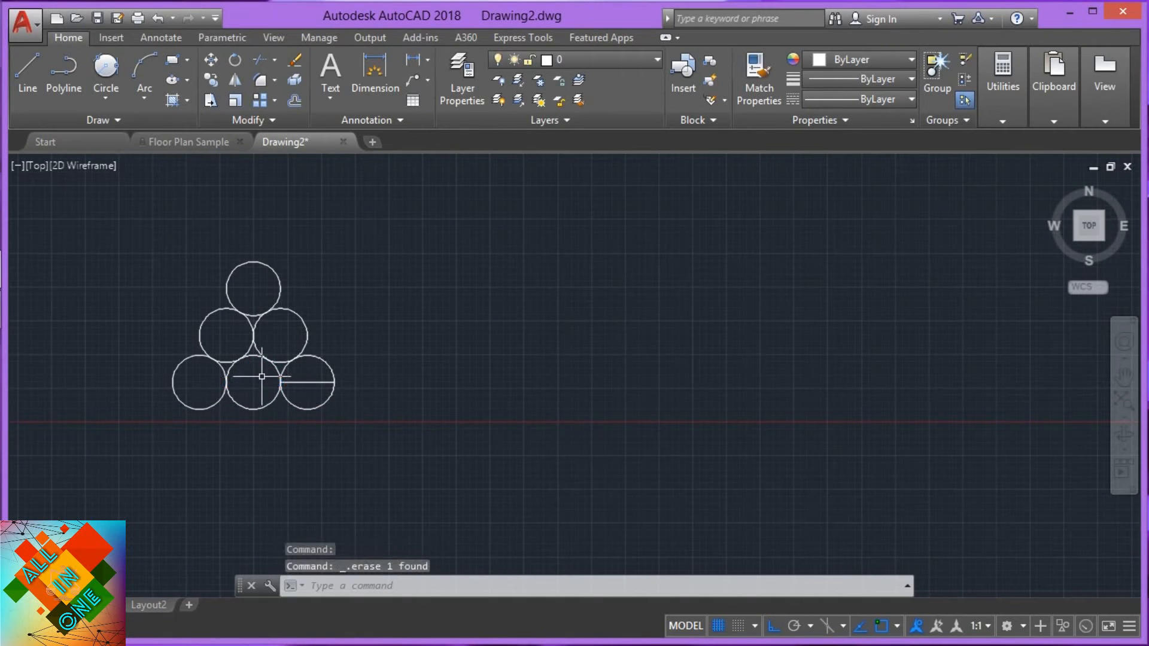
pyautogui.click(309, 380)
pyautogui.press('Delete')
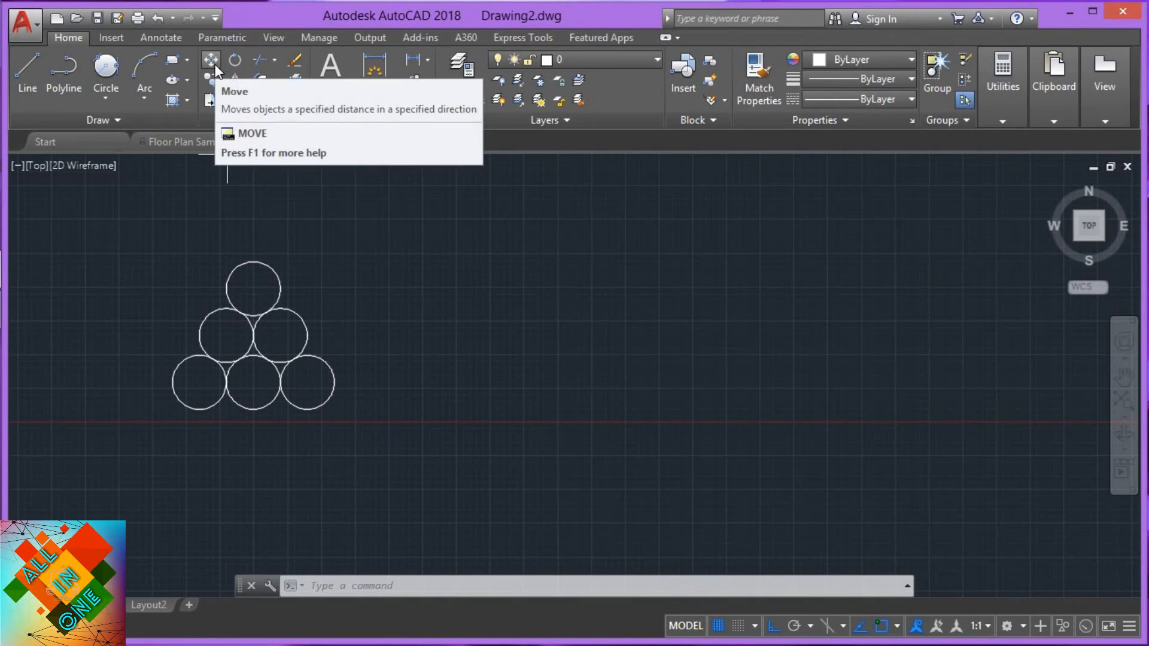
pyautogui.write('m')
pyautogui.press('Return')
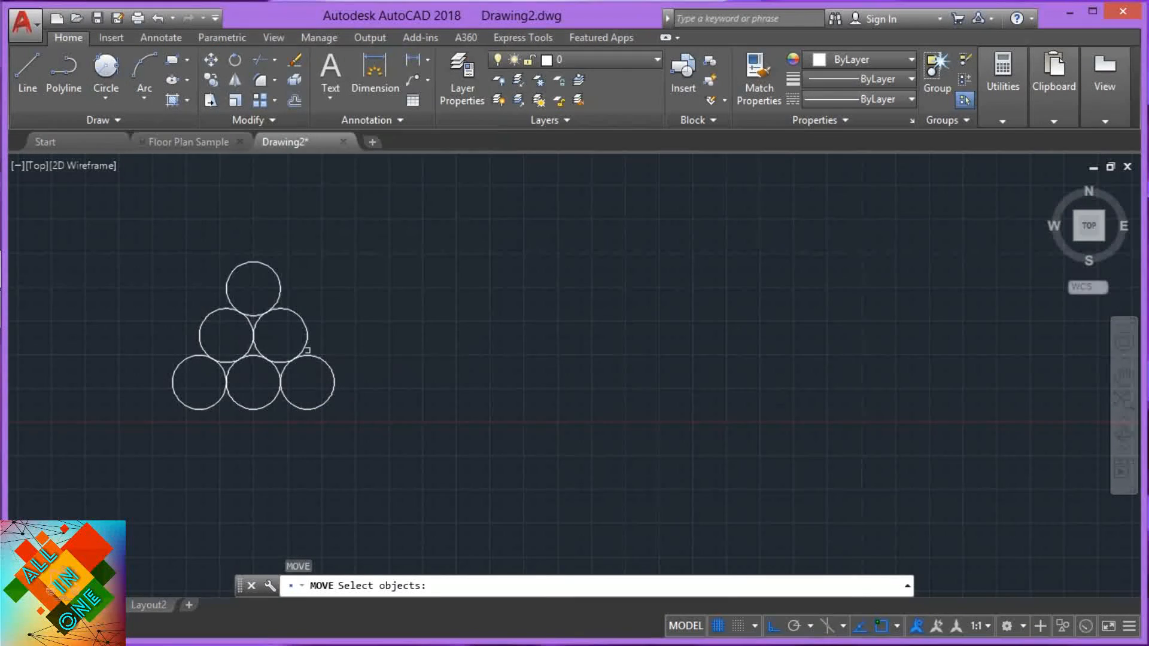
pyautogui.click(333, 399)
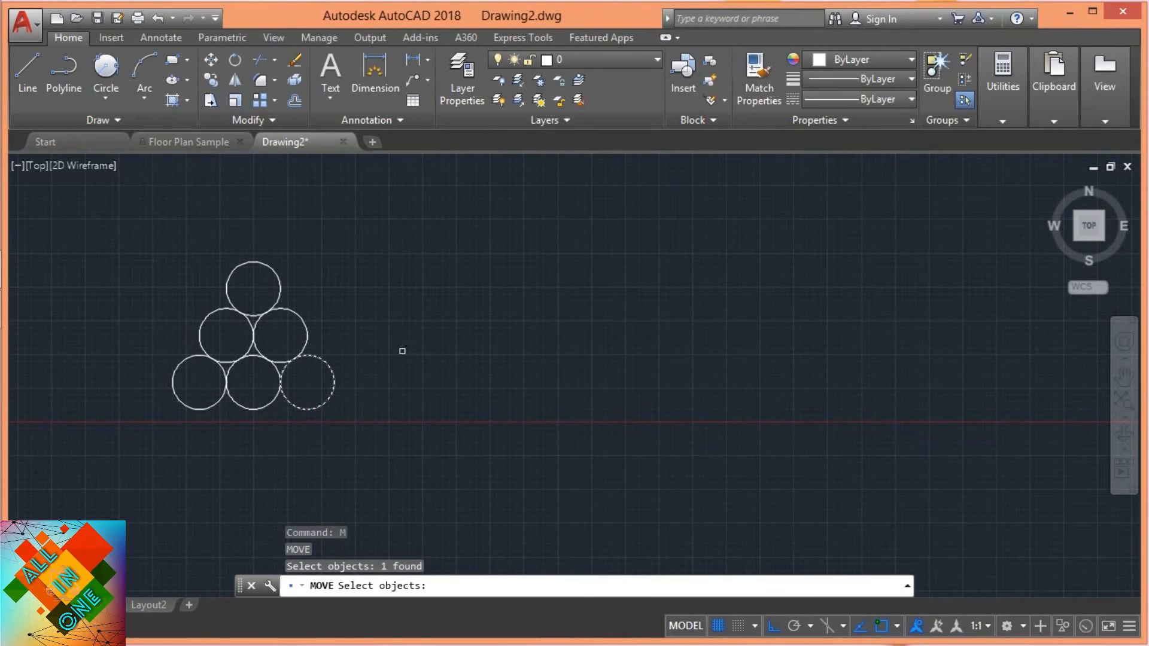
pyautogui.press('Return')
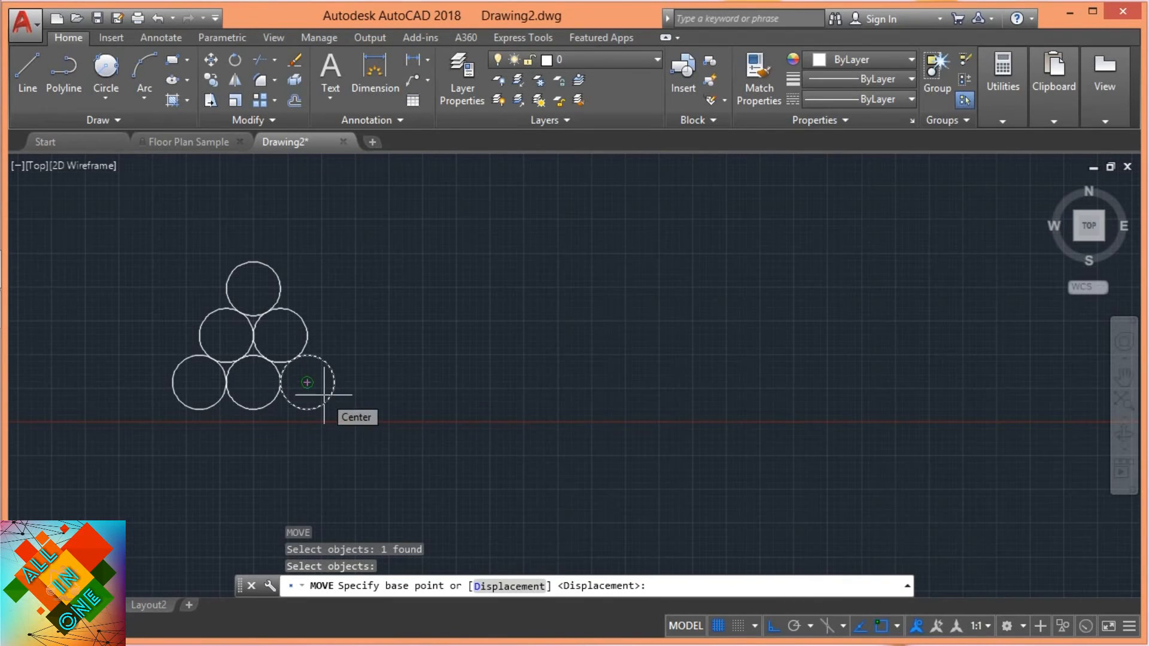
# Draw a horizontal line about 76 units long in the empty area to the right of the circle pyramid
pyautogui.click(21, 84)
pyautogui.click(509, 356)
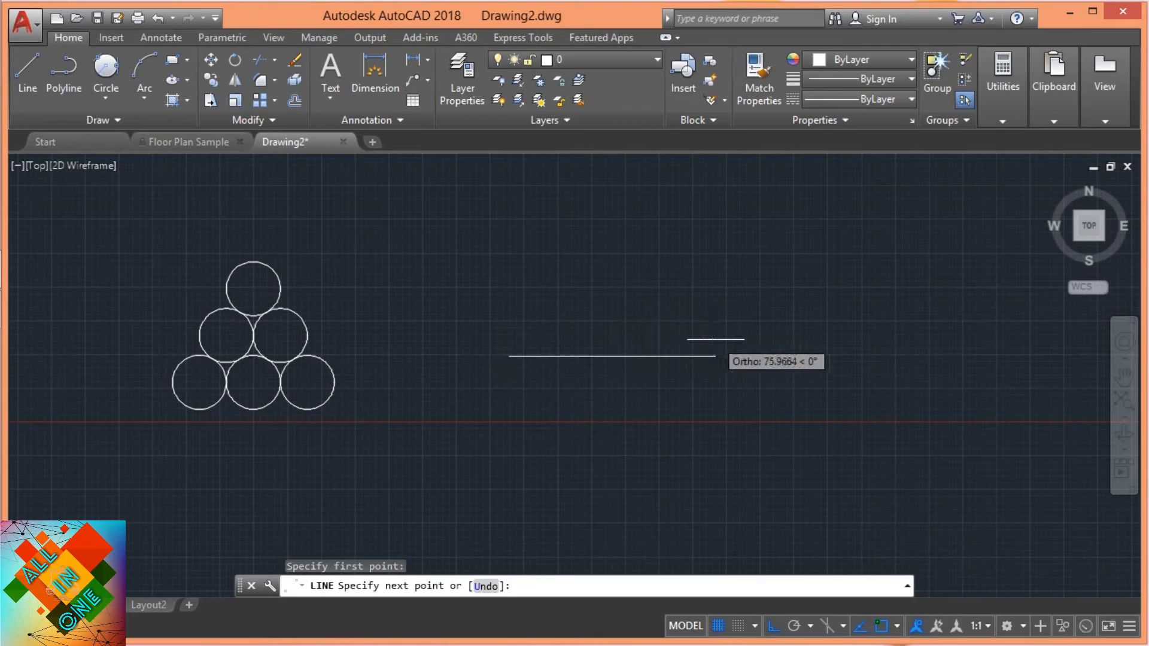
pyautogui.click(714, 356)
pyautogui.press('Escape')
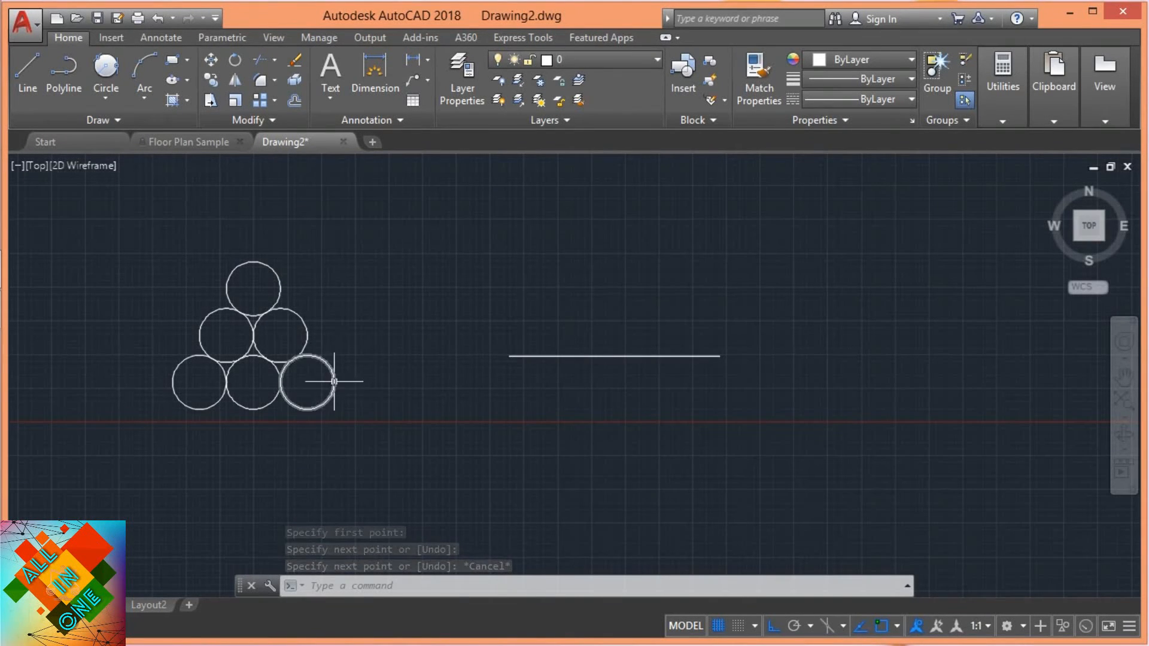
pyautogui.moveTo(334, 381)
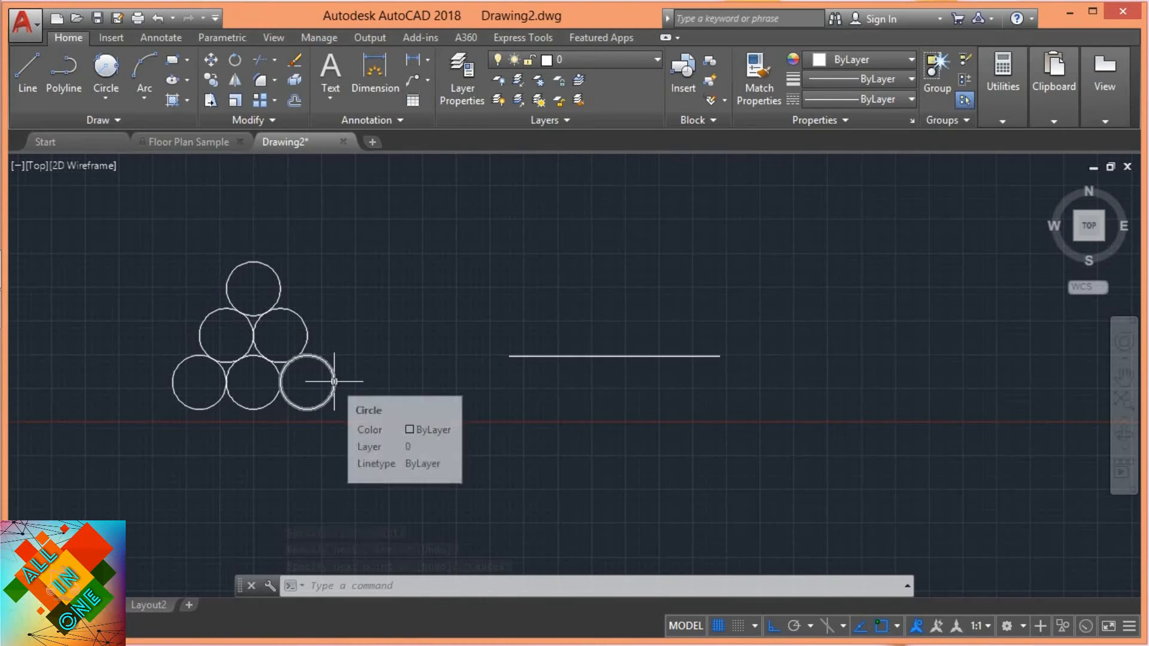
pyautogui.click(215, 61)
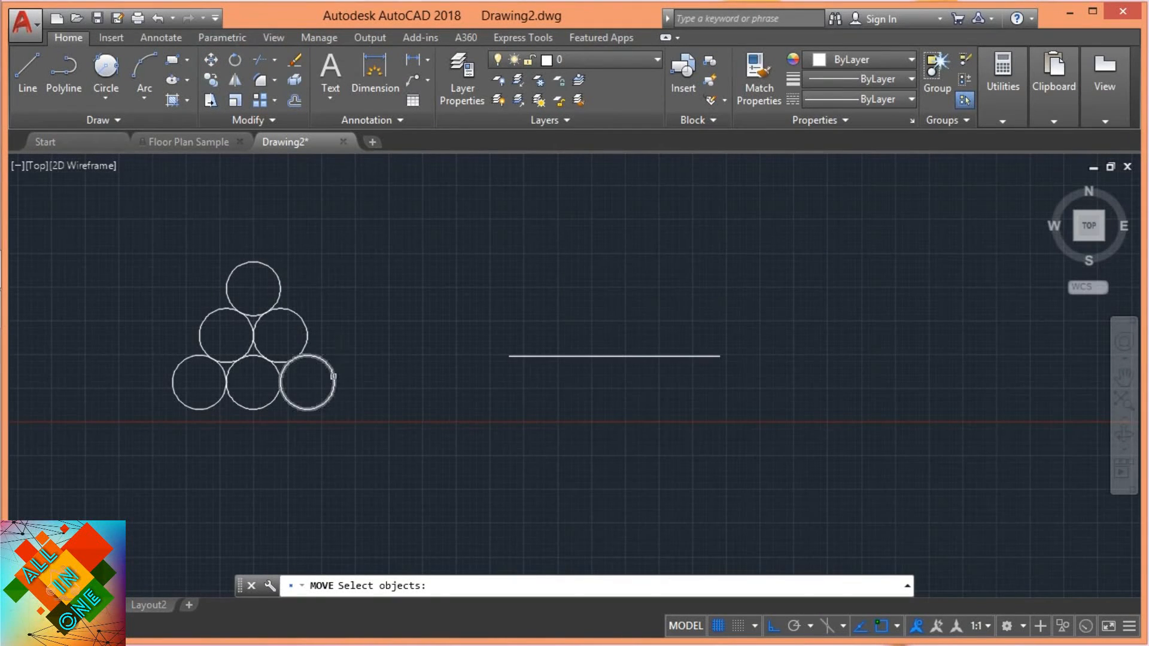
pyautogui.click(334, 376)
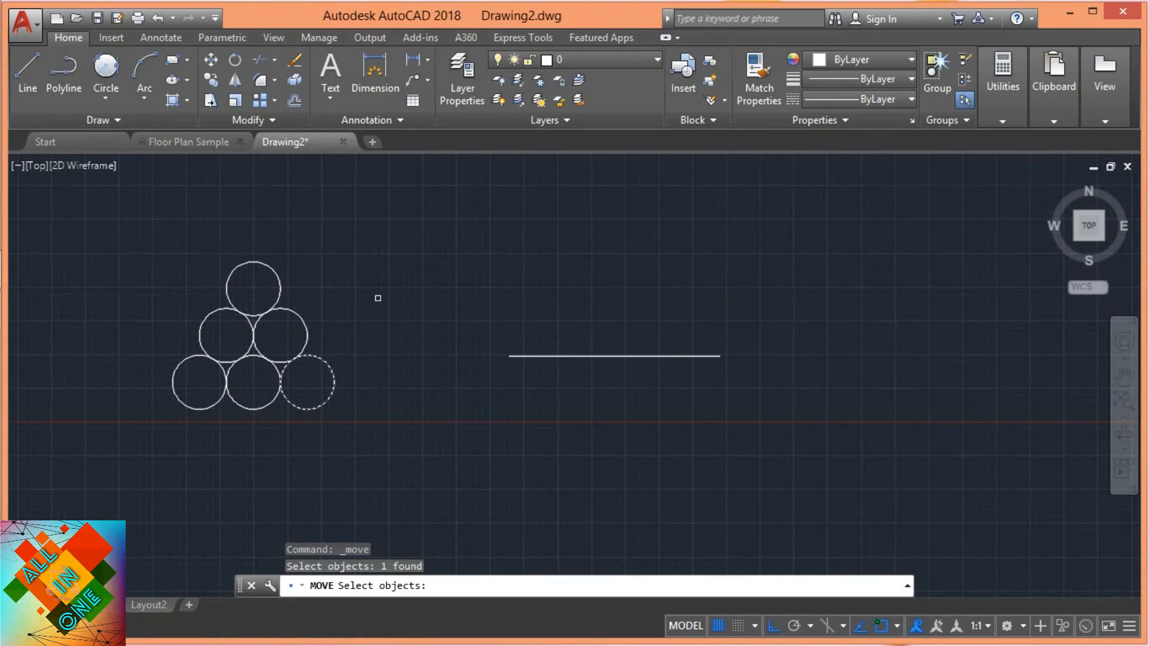
pyautogui.press('Return')
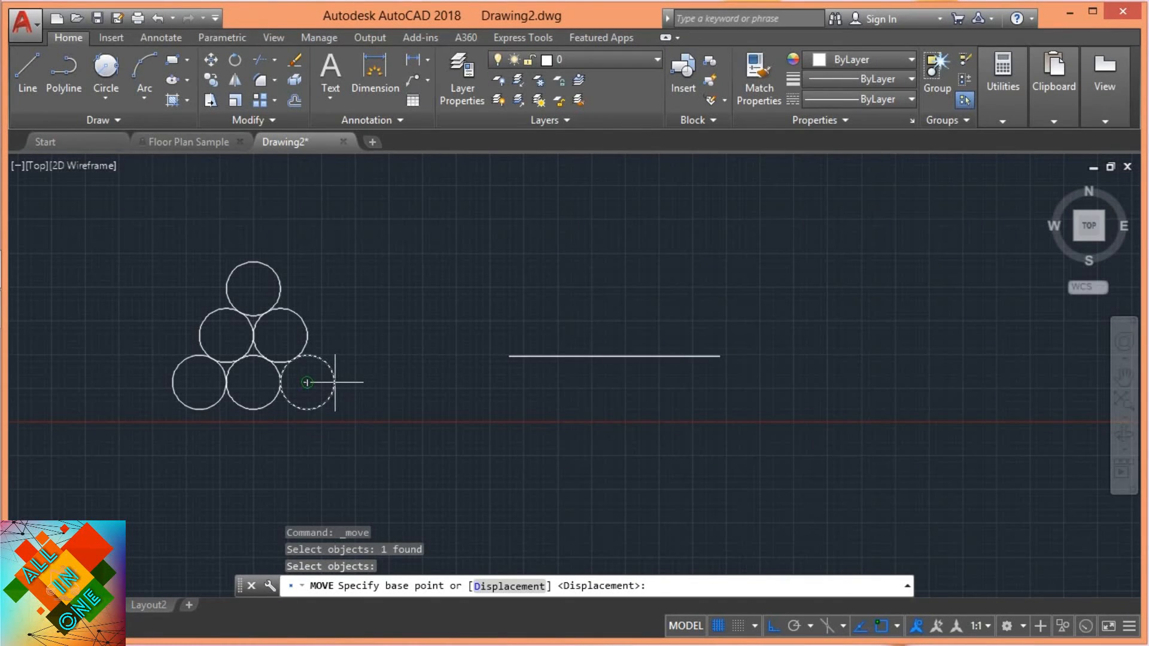
pyautogui.press('Escape')
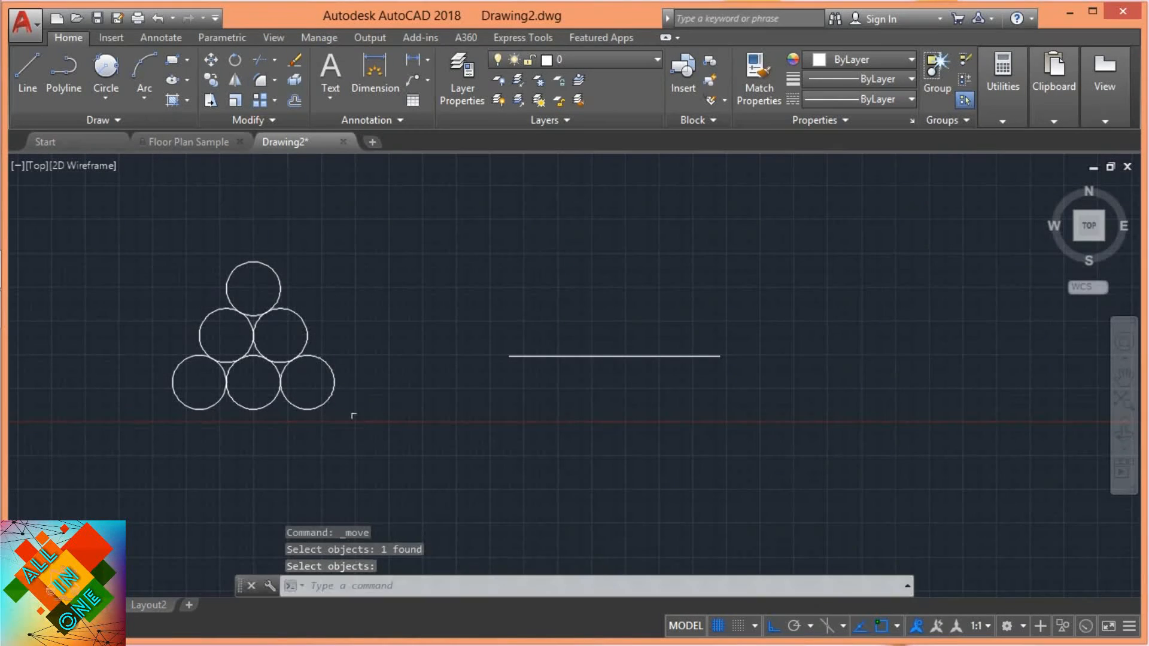
# Enable all object snap modes in the Drafting Settings
pyautogui.write('ds')
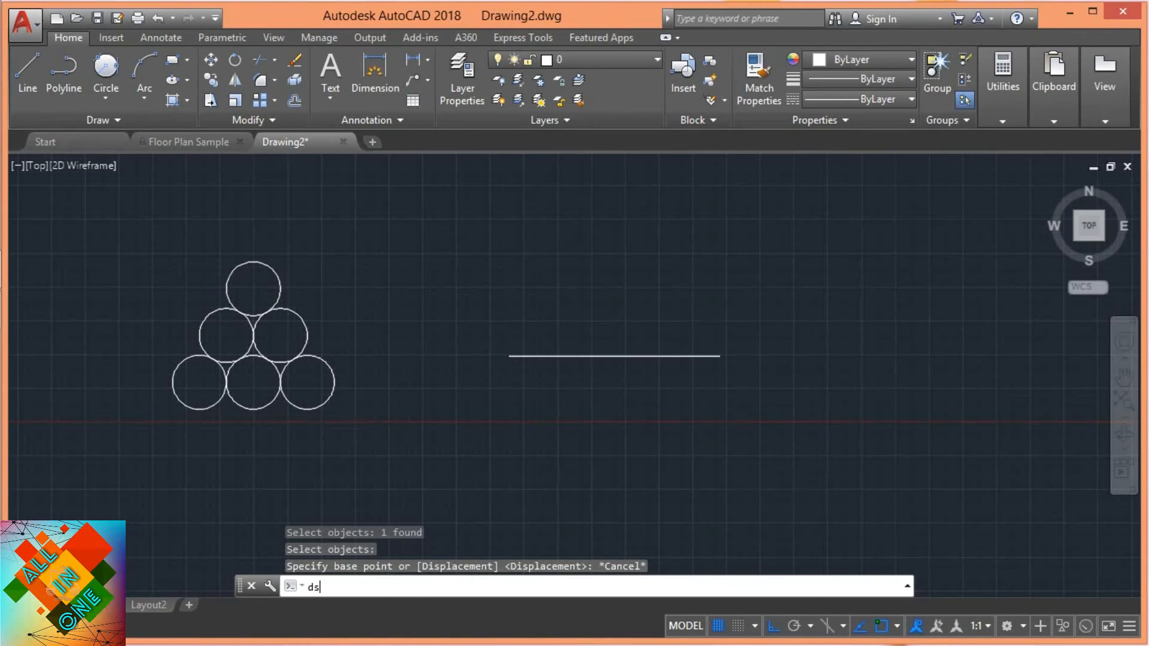
pyautogui.press('Return')
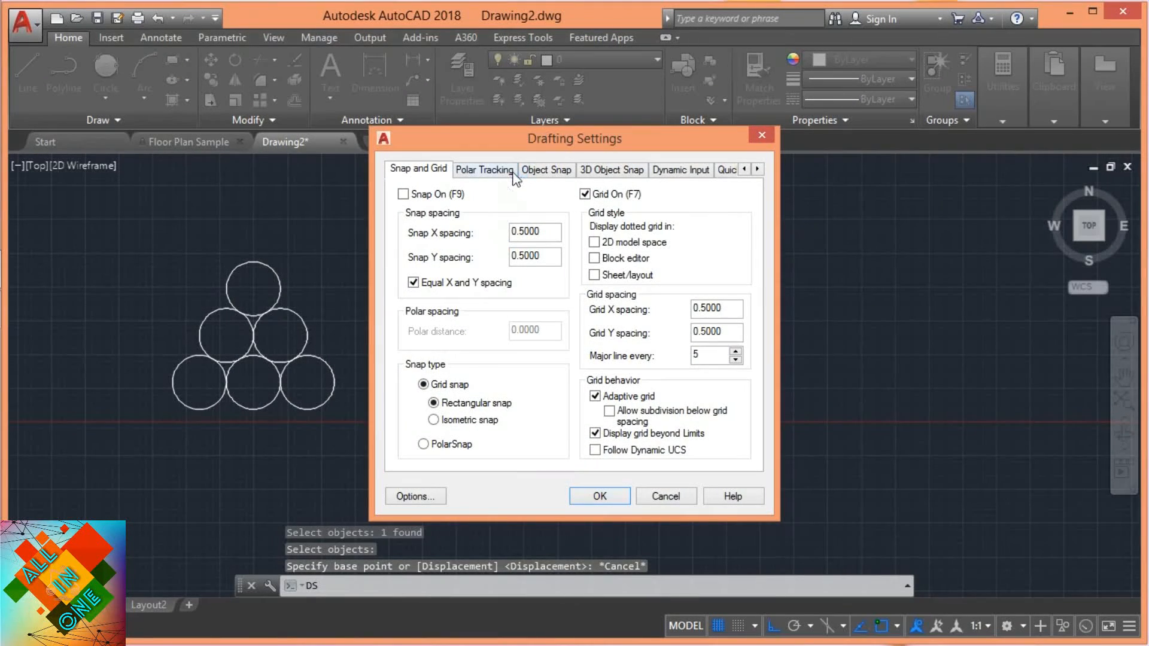
pyautogui.click(534, 170)
pyautogui.click(693, 235)
pyautogui.click(603, 495)
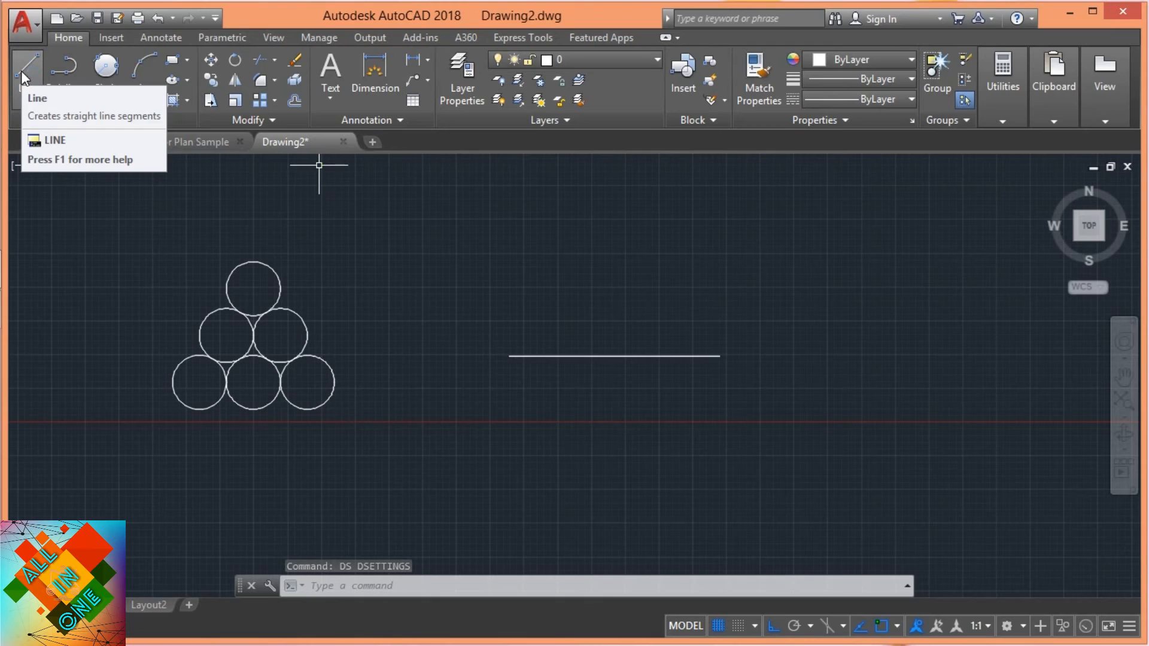
# Move the pyramid's bottom-right circle from its right quadrant to the line's left endpoint with Ortho off, and undo the move
pyautogui.click(214, 57)
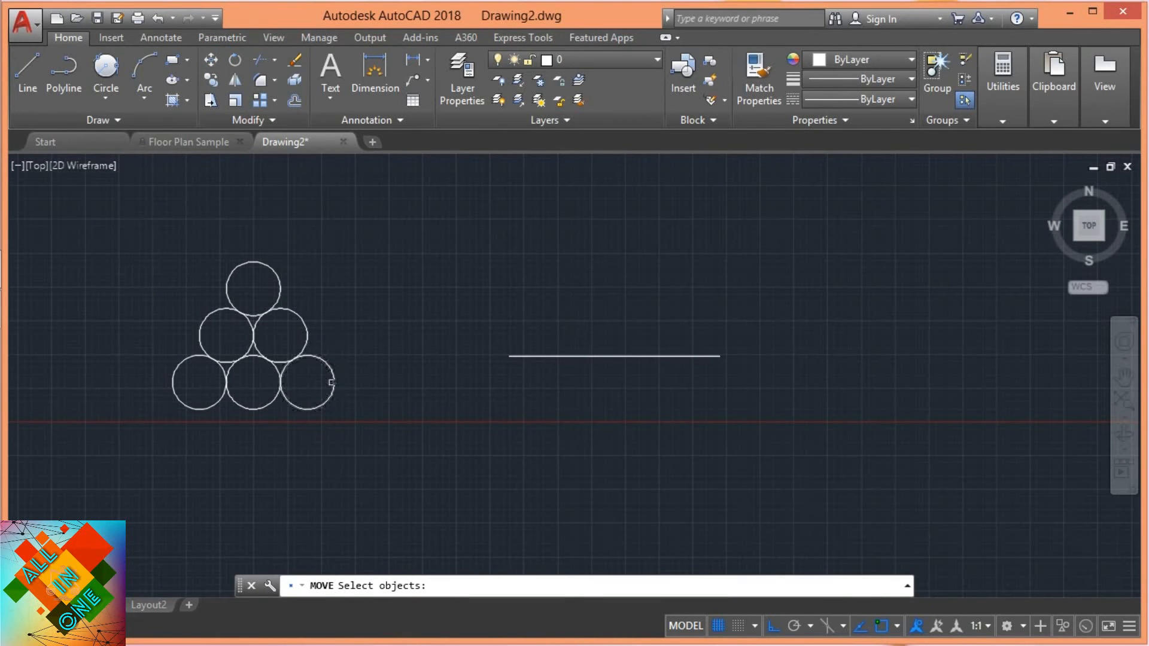
pyautogui.click(332, 382)
pyautogui.press('Return')
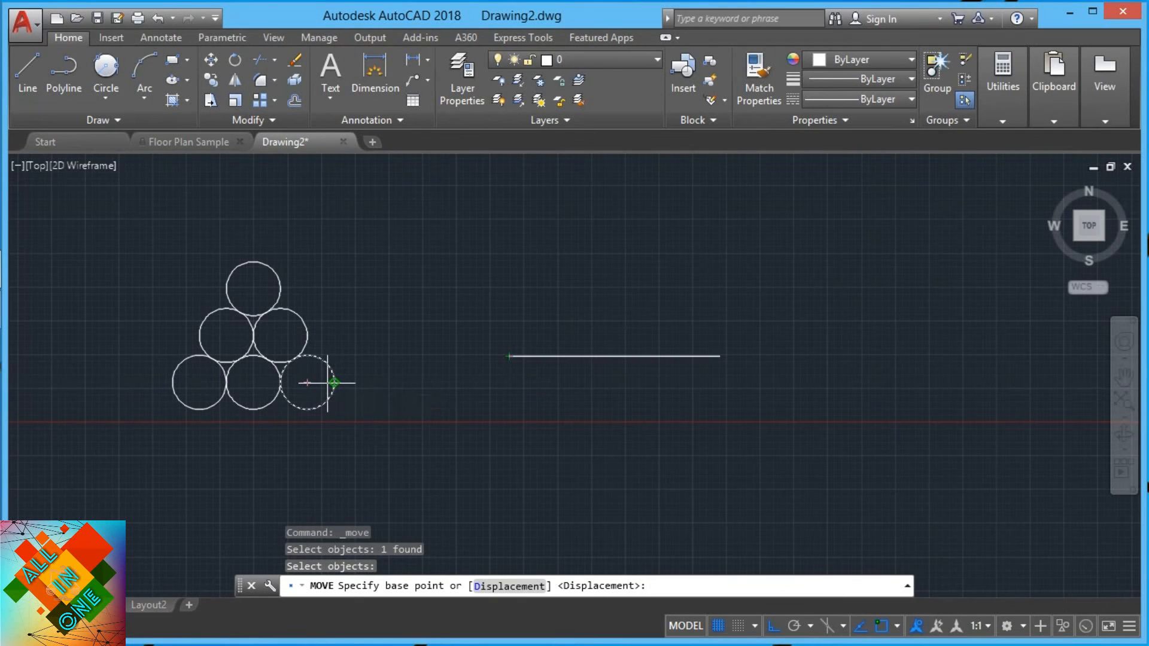
pyautogui.click(333, 383)
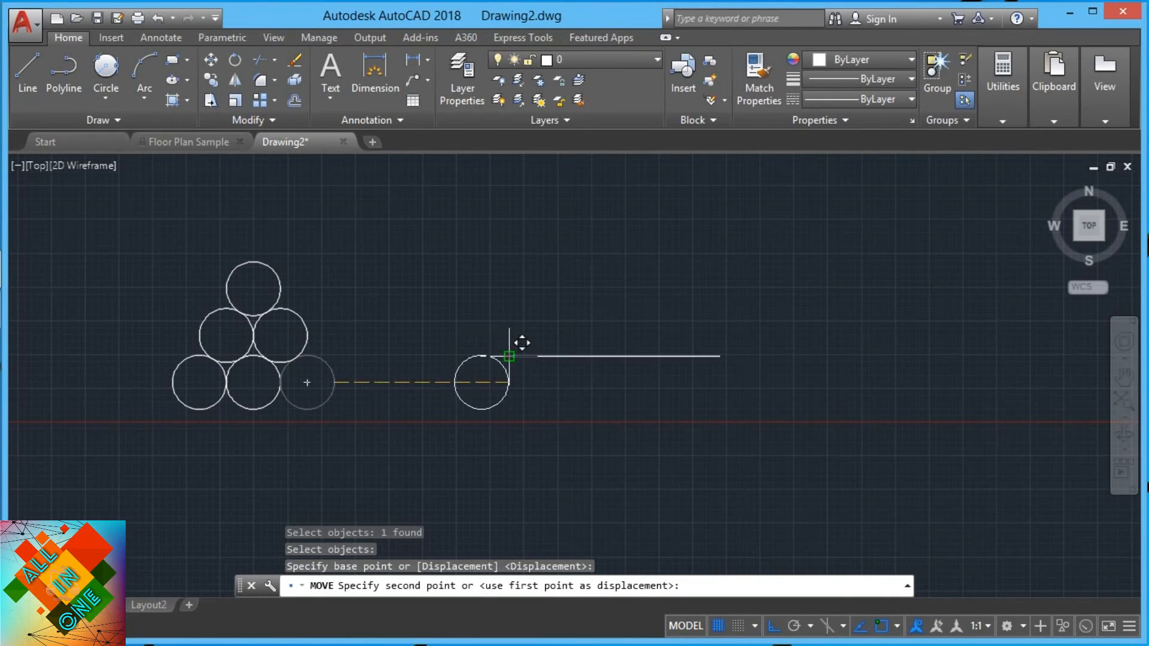
pyautogui.press('F8')
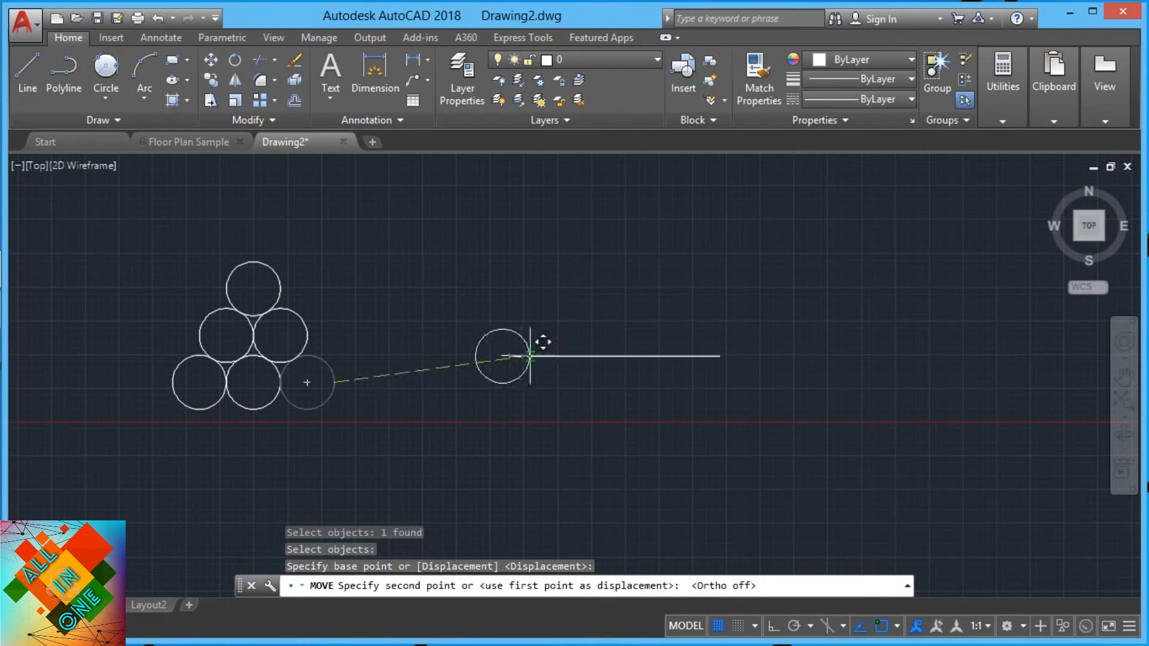
pyautogui.click(507, 355)
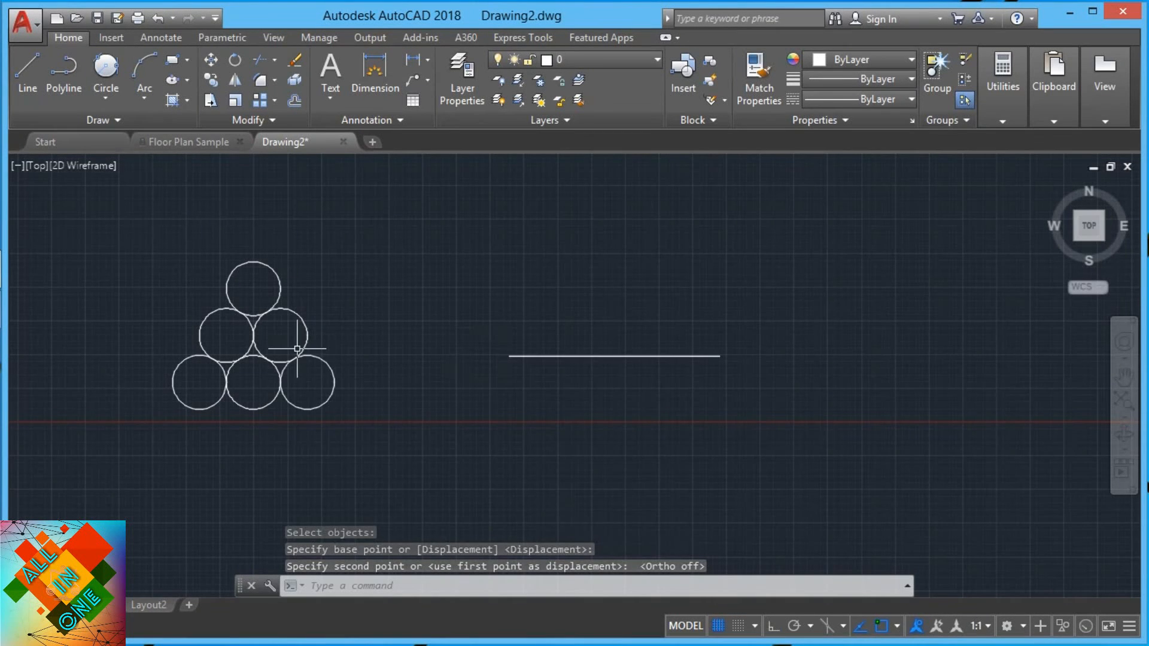
pyautogui.hotkey('ctrl', 'z')
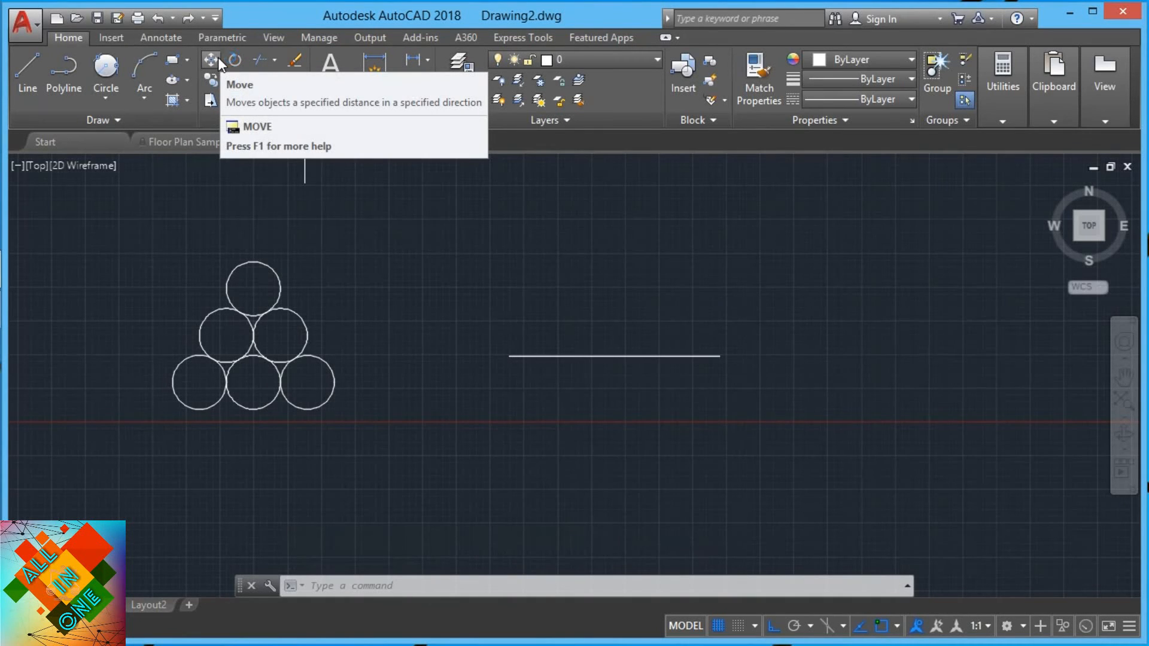
# Copy the pyramid's bottom-right circle by its center onto the line's midpoint, right endpoint and left endpoint with Ortho off
pyautogui.write('ct ')
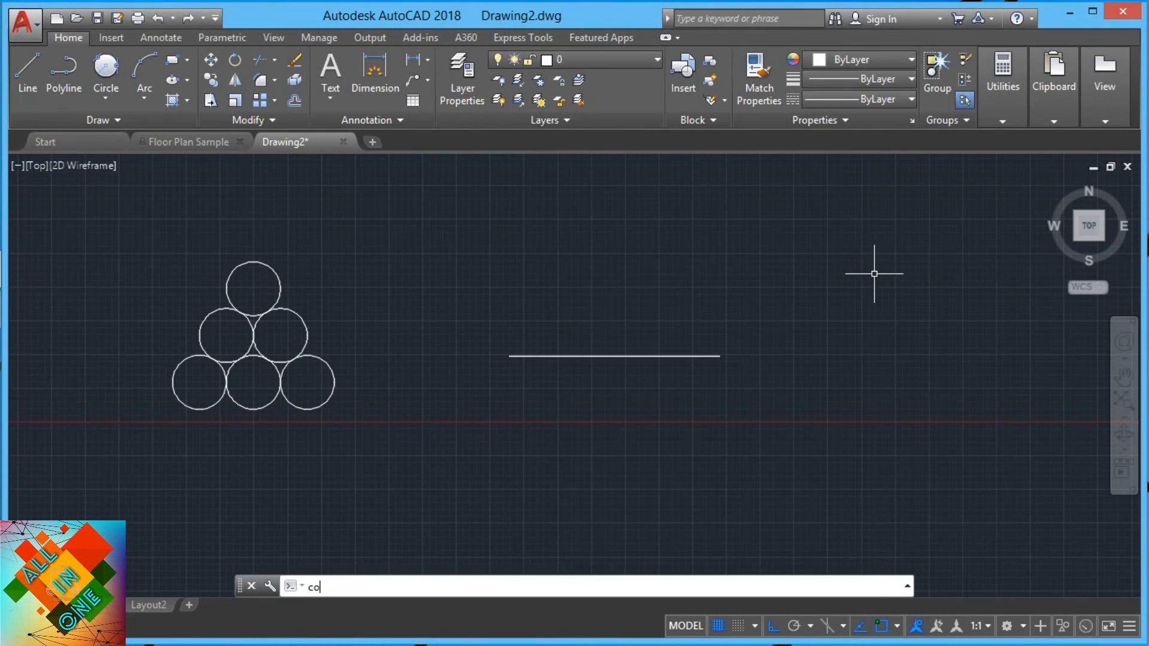
pyautogui.write('o')
pyautogui.press('Return')
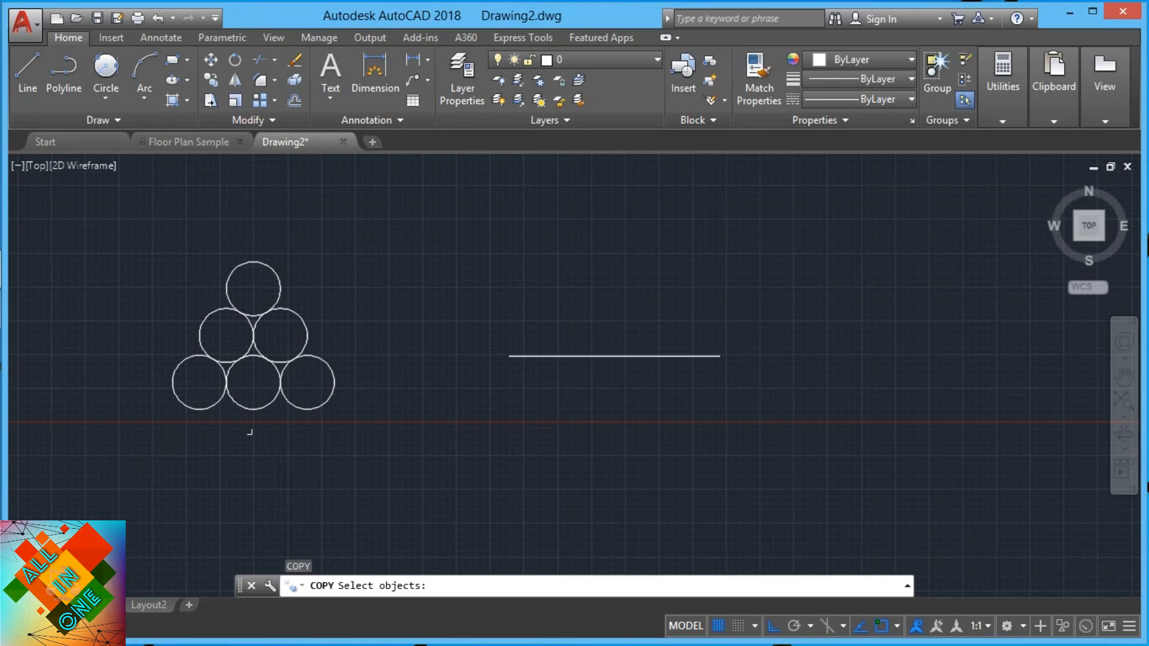
pyautogui.click(334, 389)
pyautogui.press('Return')
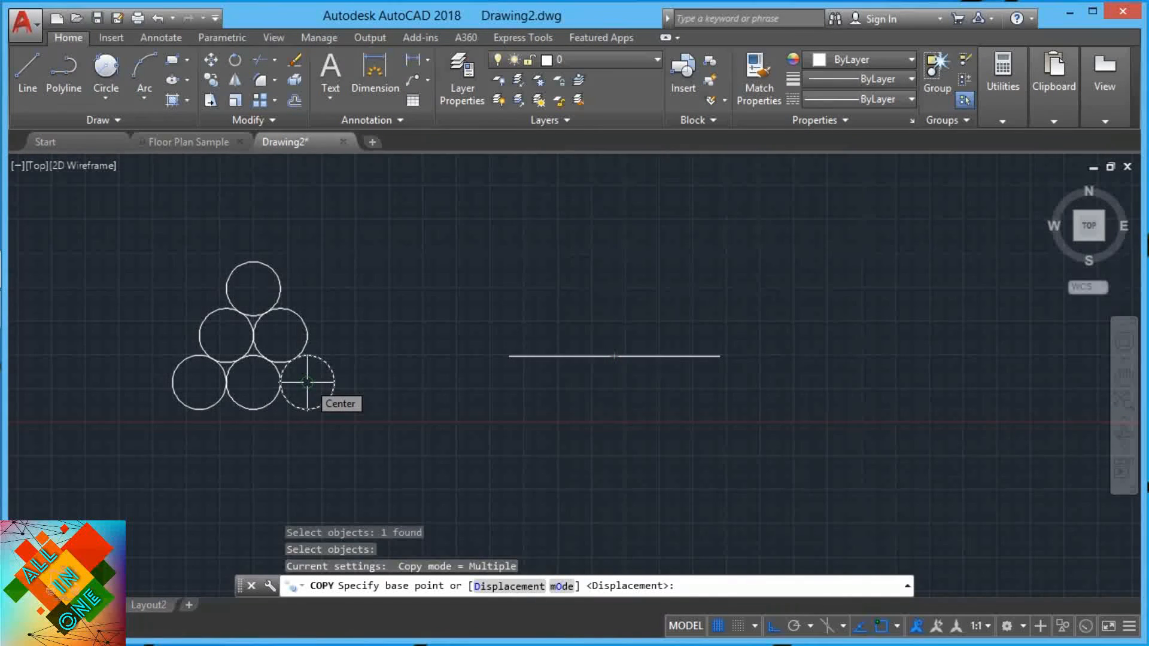
pyautogui.click(307, 382)
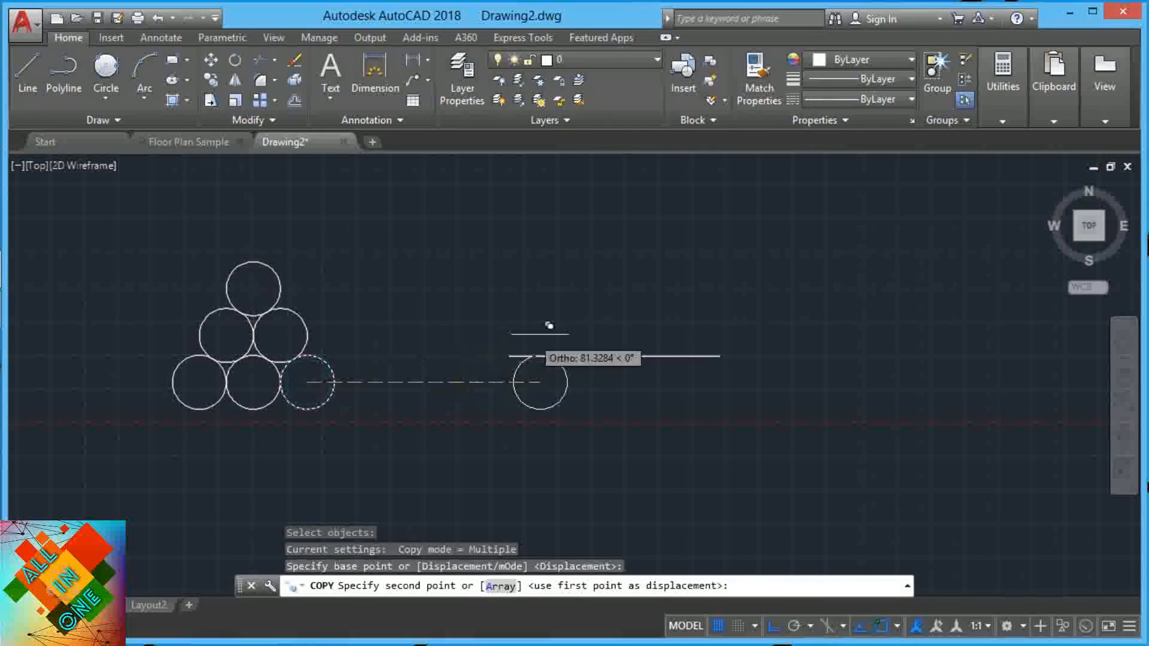
pyautogui.press('F8')
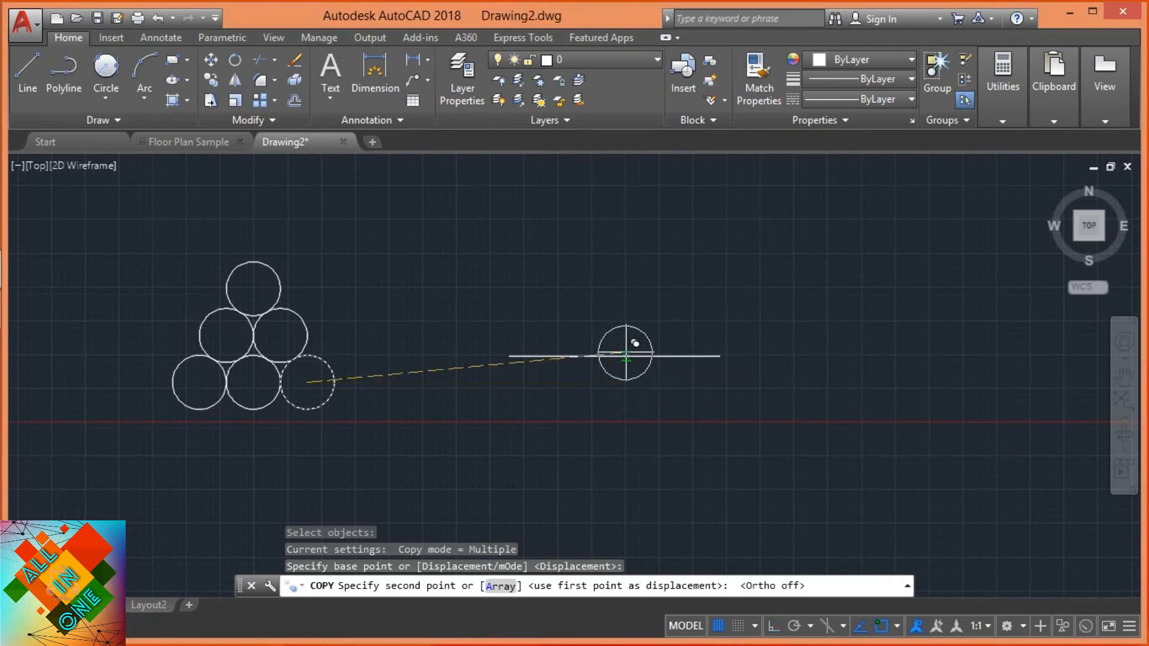
pyautogui.click(615, 357)
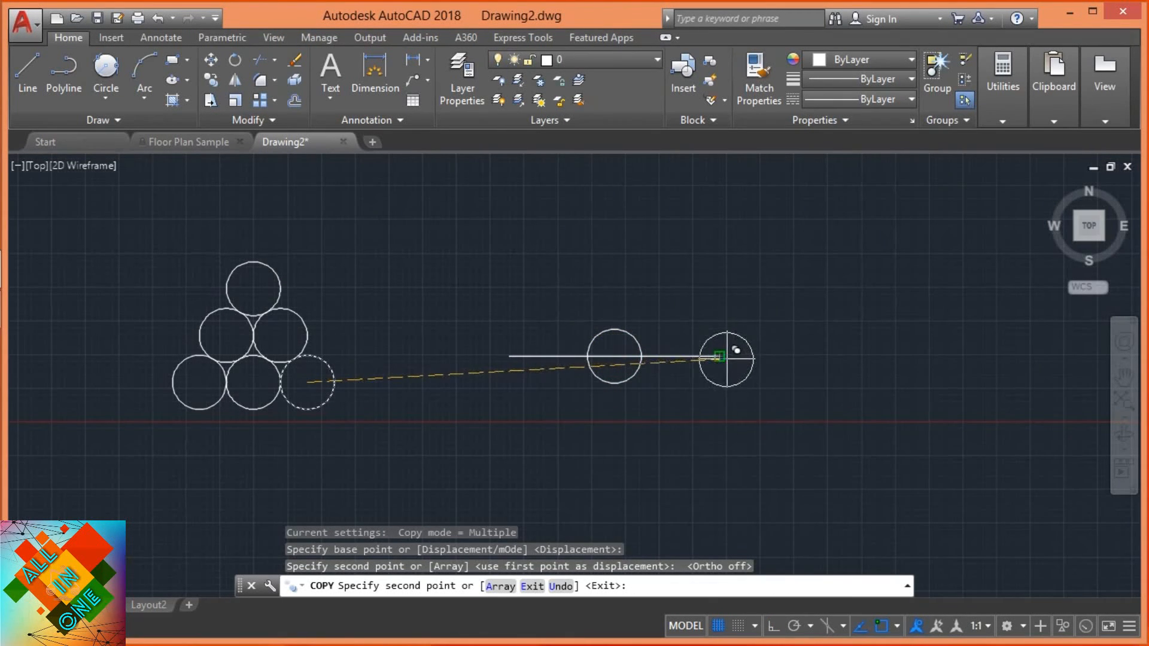
pyautogui.click(719, 357)
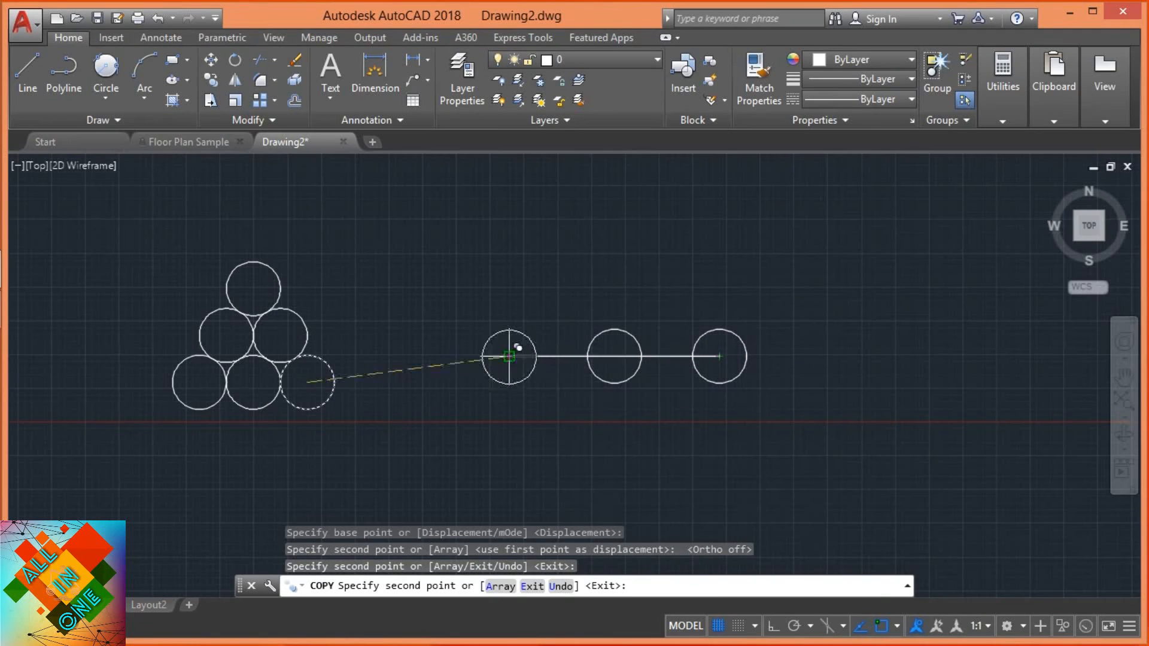
pyautogui.click(509, 357)
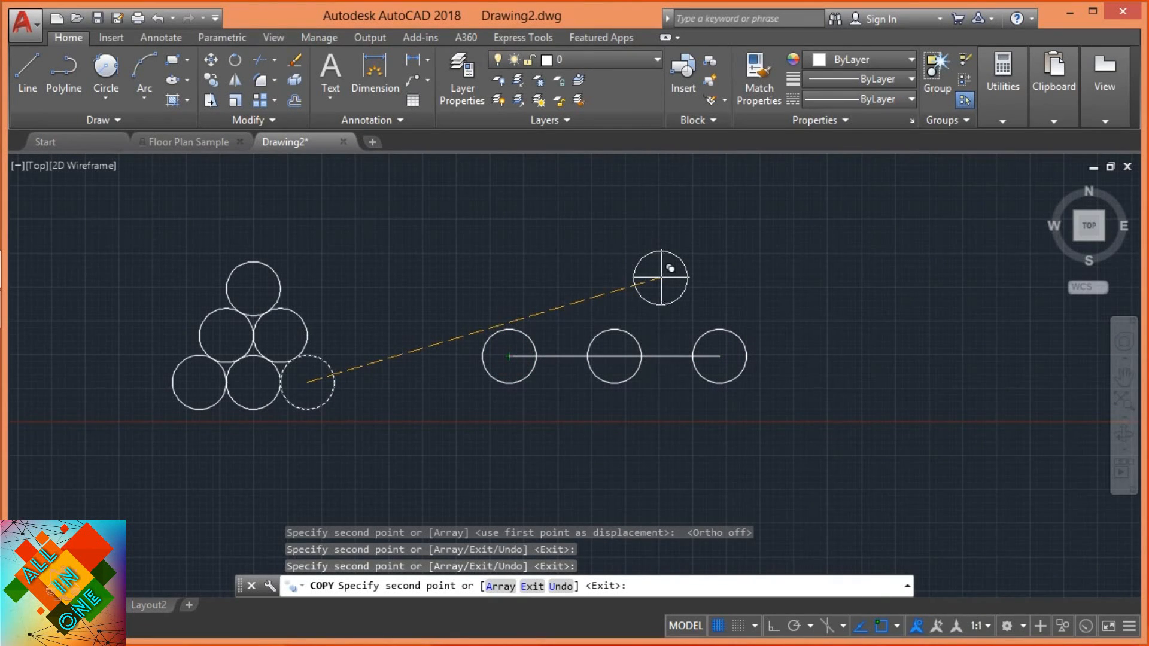
pyautogui.press('Escape')
pyautogui.press('Escape')
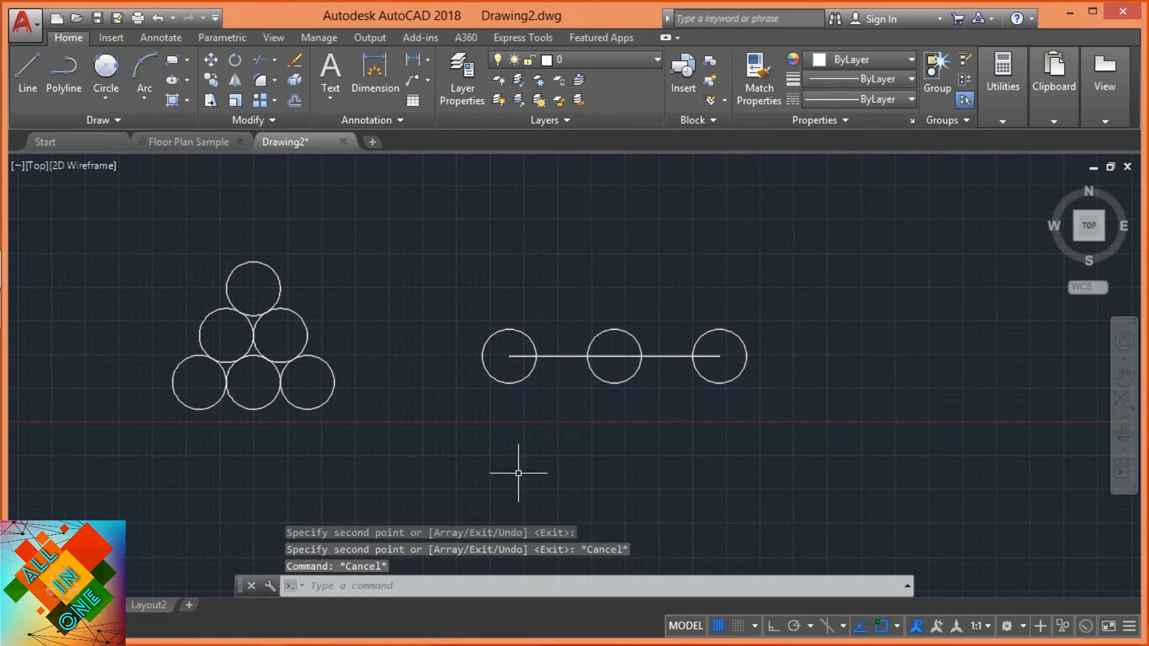
# Move the line and its three circles up and to the right, using the line's left endpoint as base point
pyautogui.write('m')
pyautogui.press('Return')
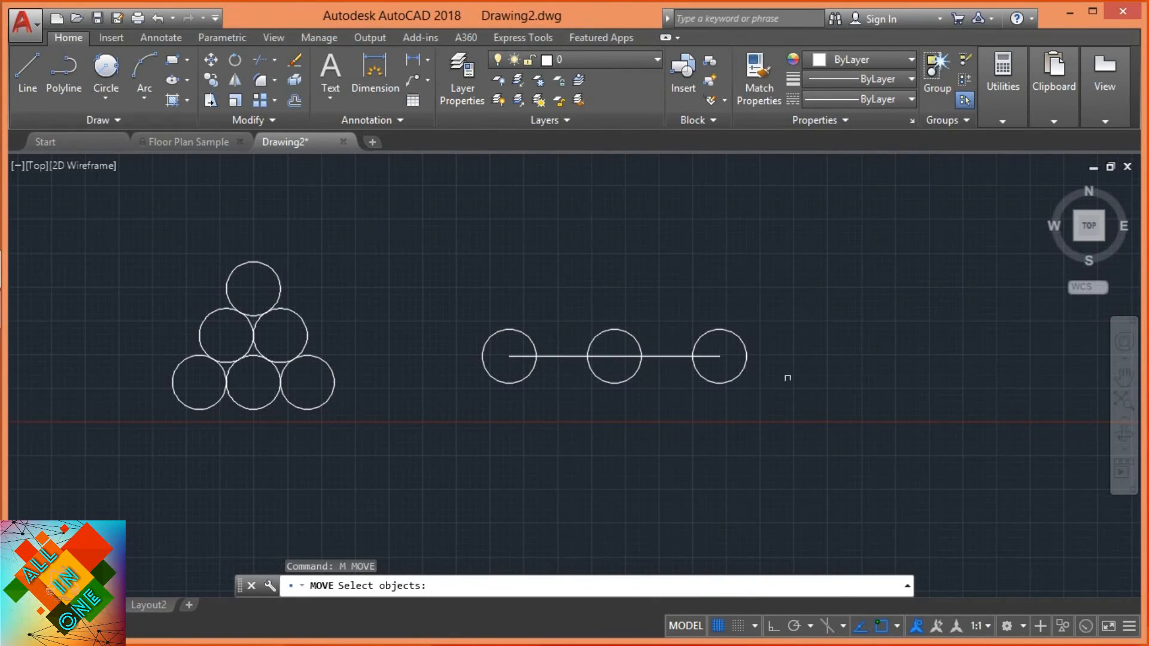
pyautogui.click(810, 462)
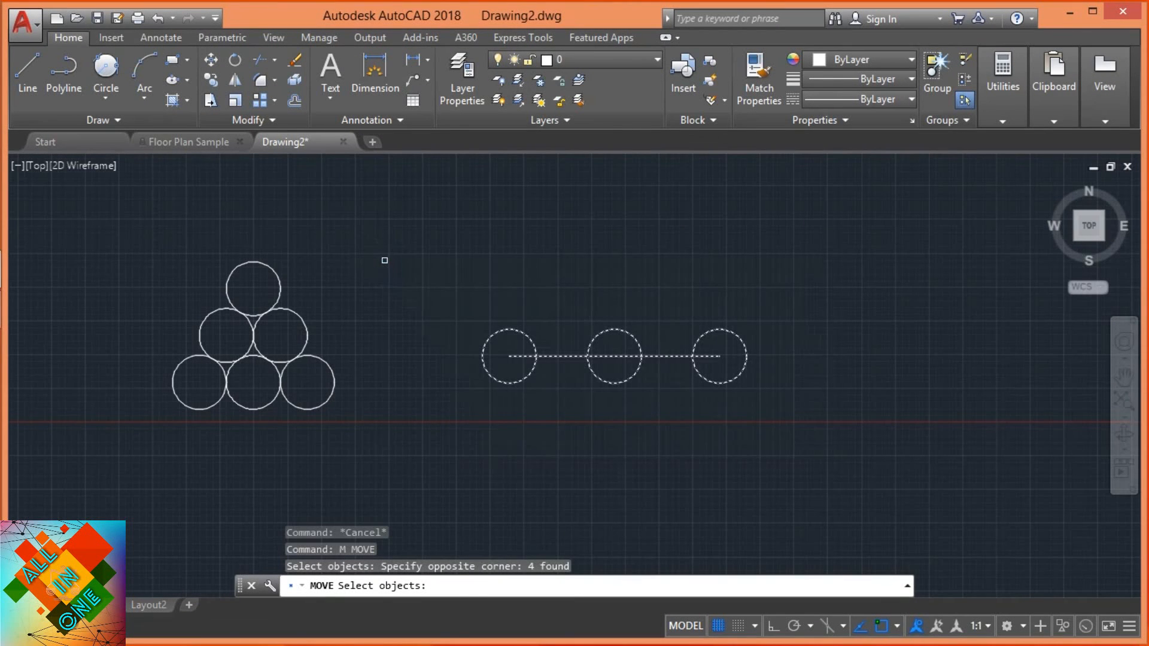
pyautogui.press('Return')
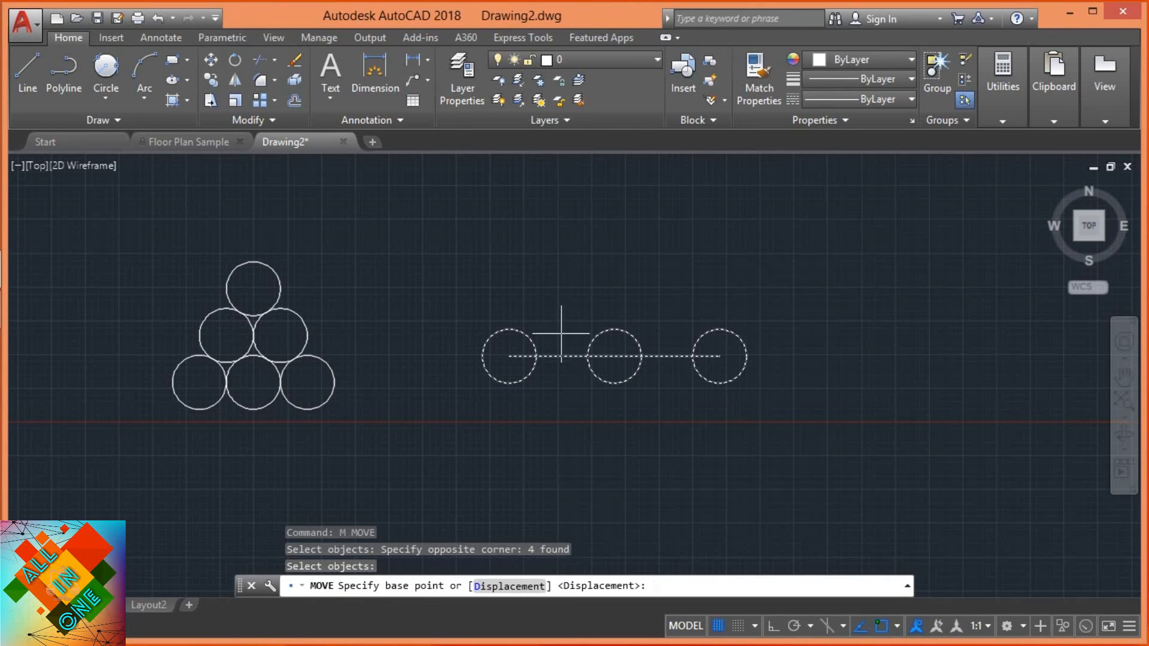
pyautogui.click(509, 357)
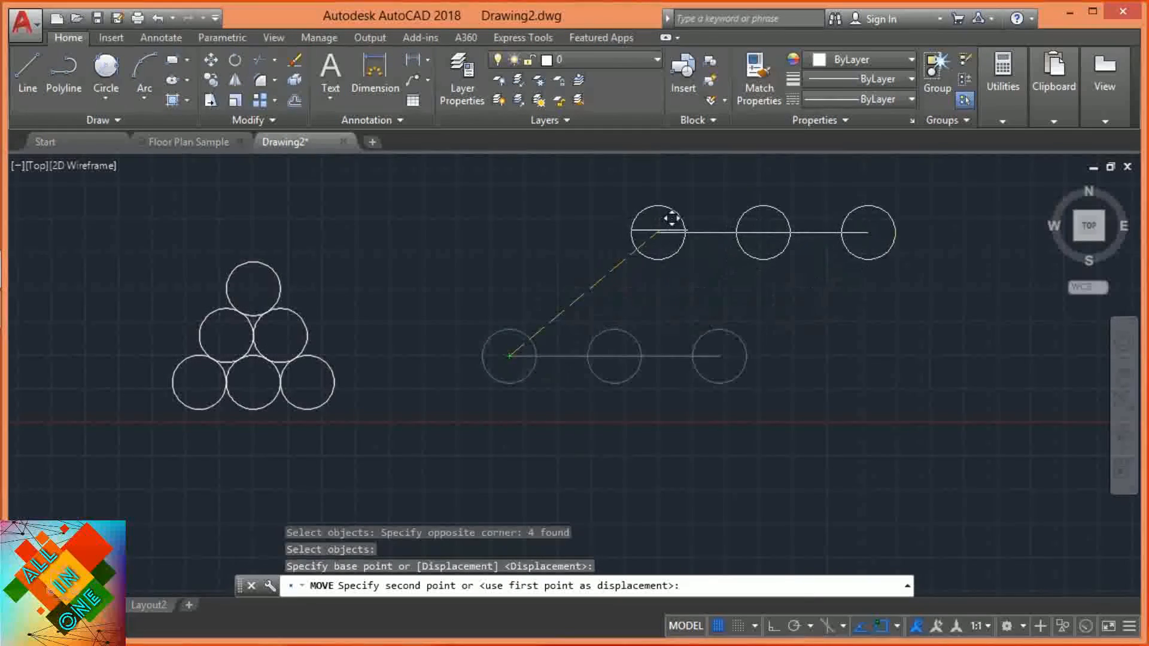
pyautogui.click(669, 224)
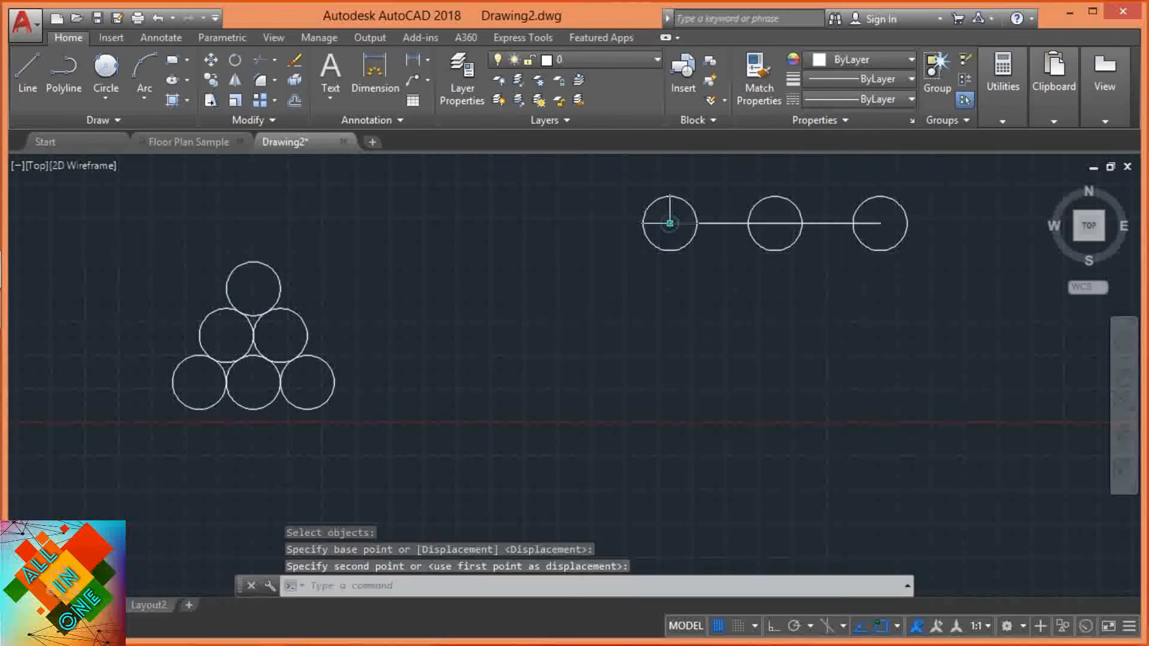
# Copy the line with its three circles from the line's midpoint to the center of the pyramid's top circle
pyautogui.write('c')
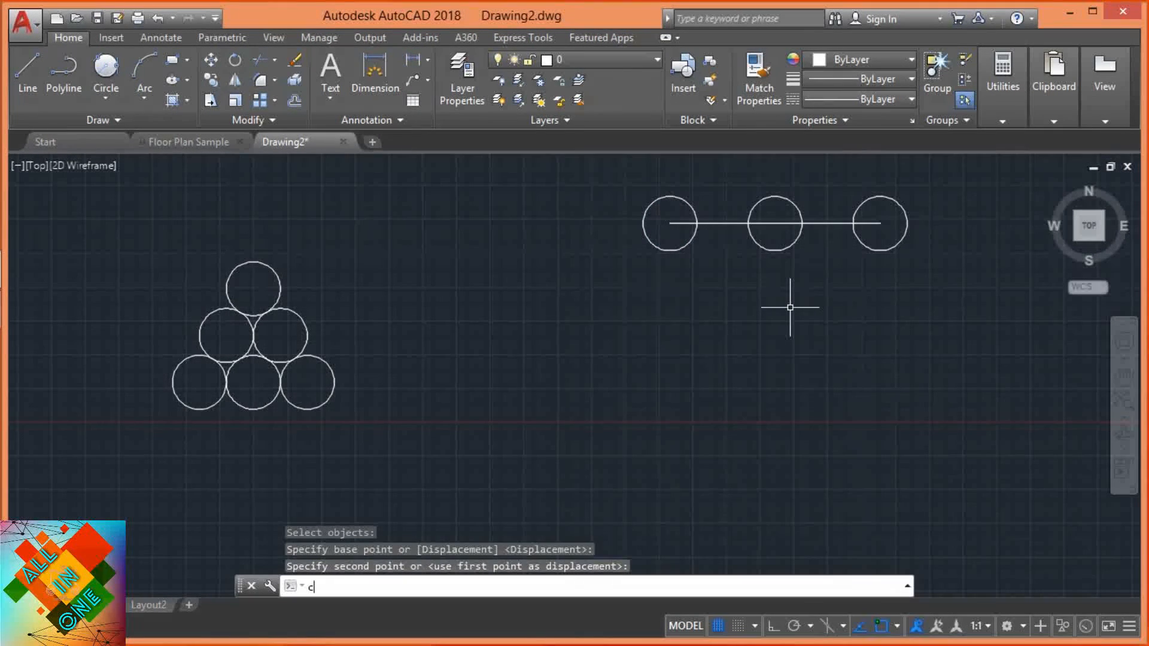
pyautogui.write('o')
pyautogui.press('Return')
pyautogui.click(929, 281)
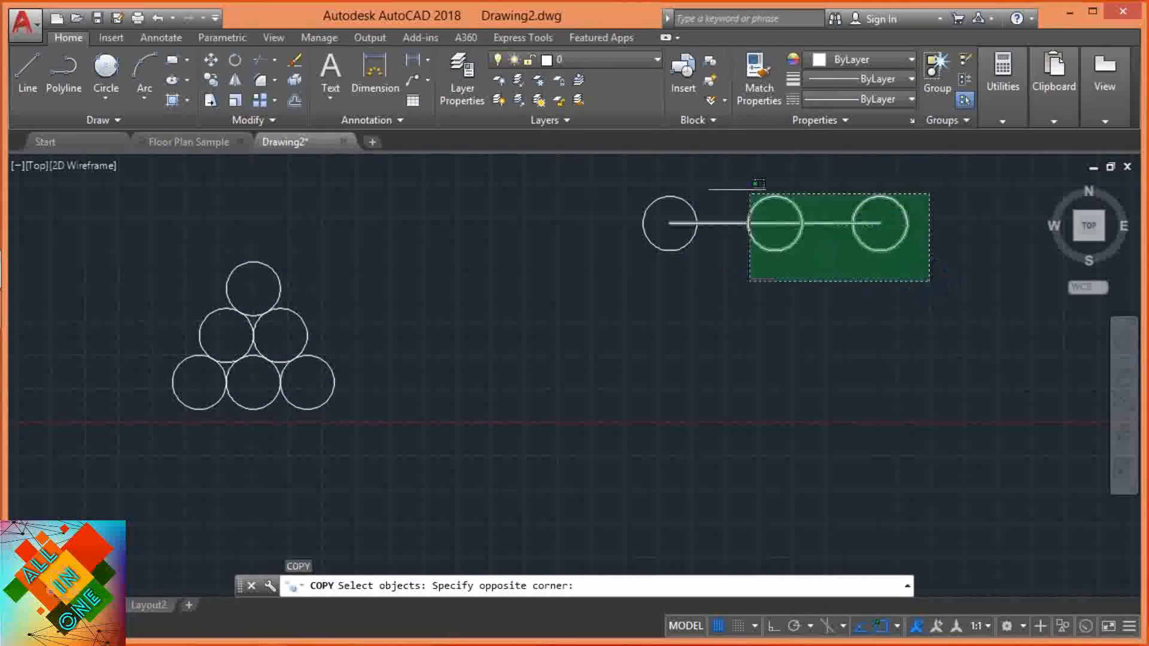
pyautogui.click(593, 169)
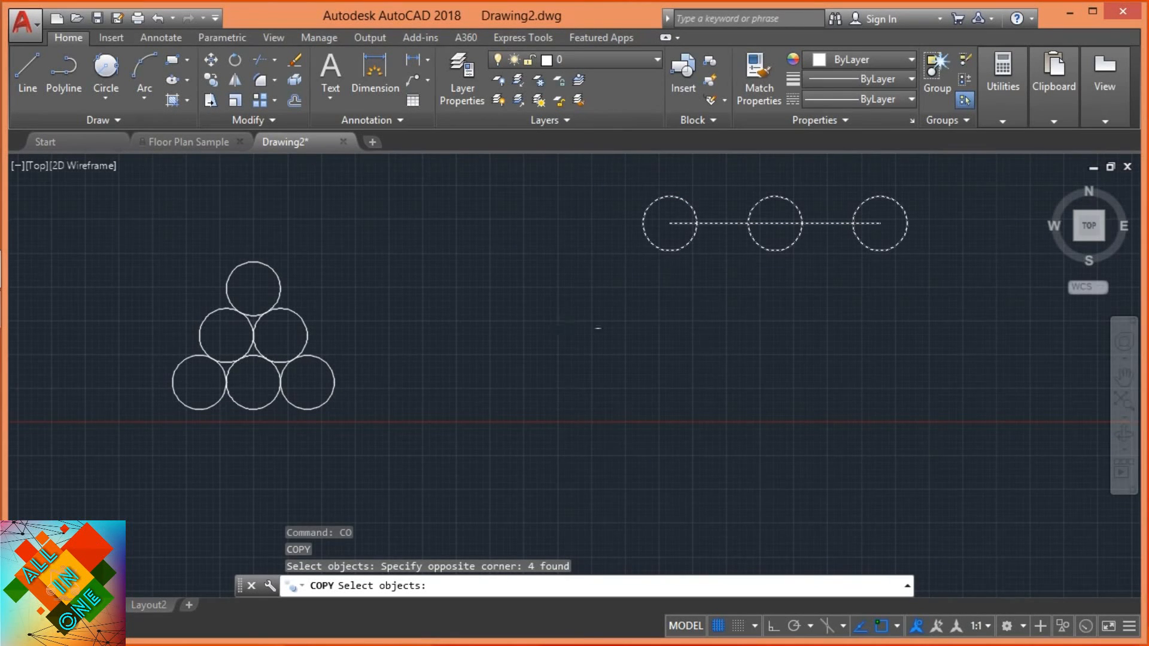
pyautogui.press('Return')
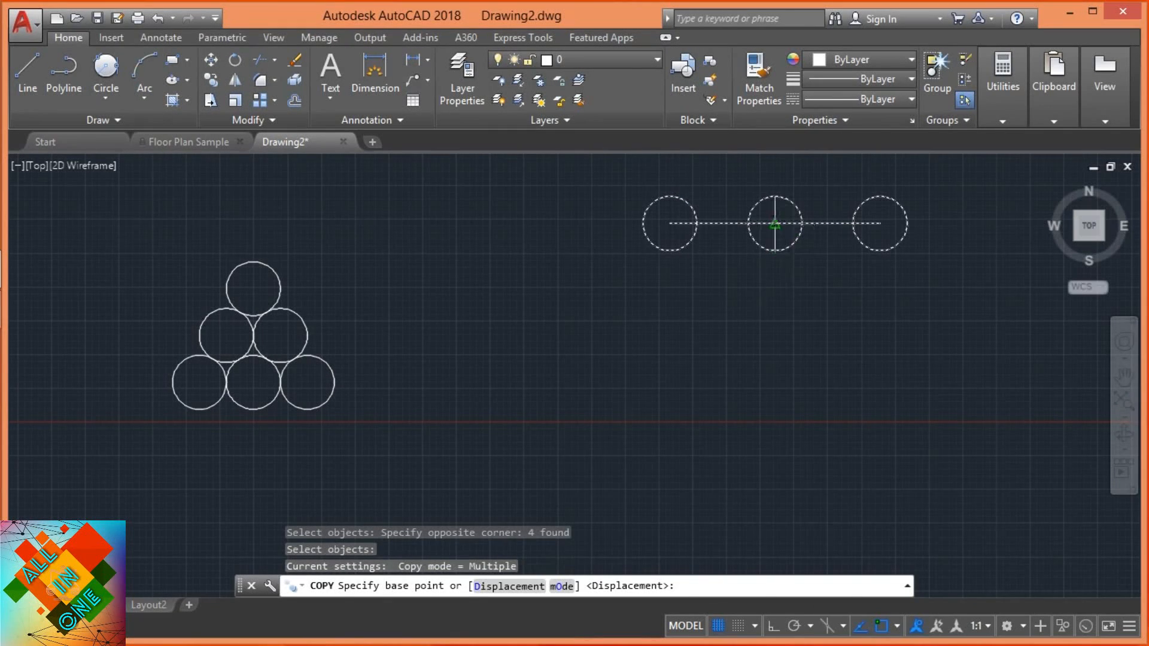
pyautogui.click(775, 224)
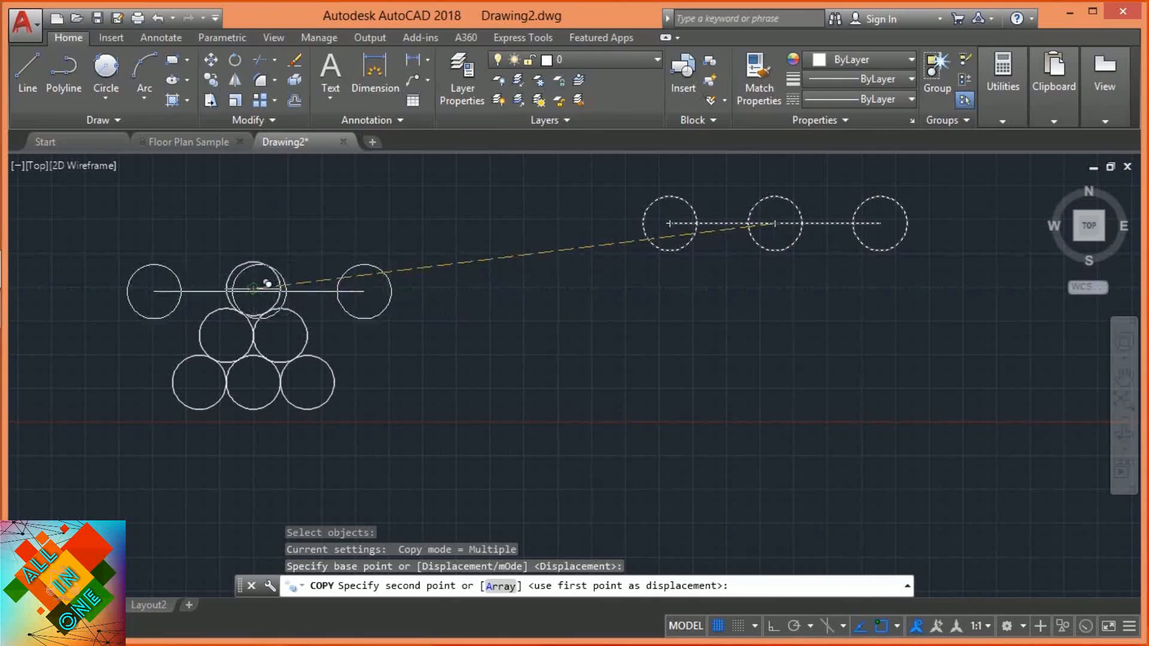
pyautogui.click(253, 289)
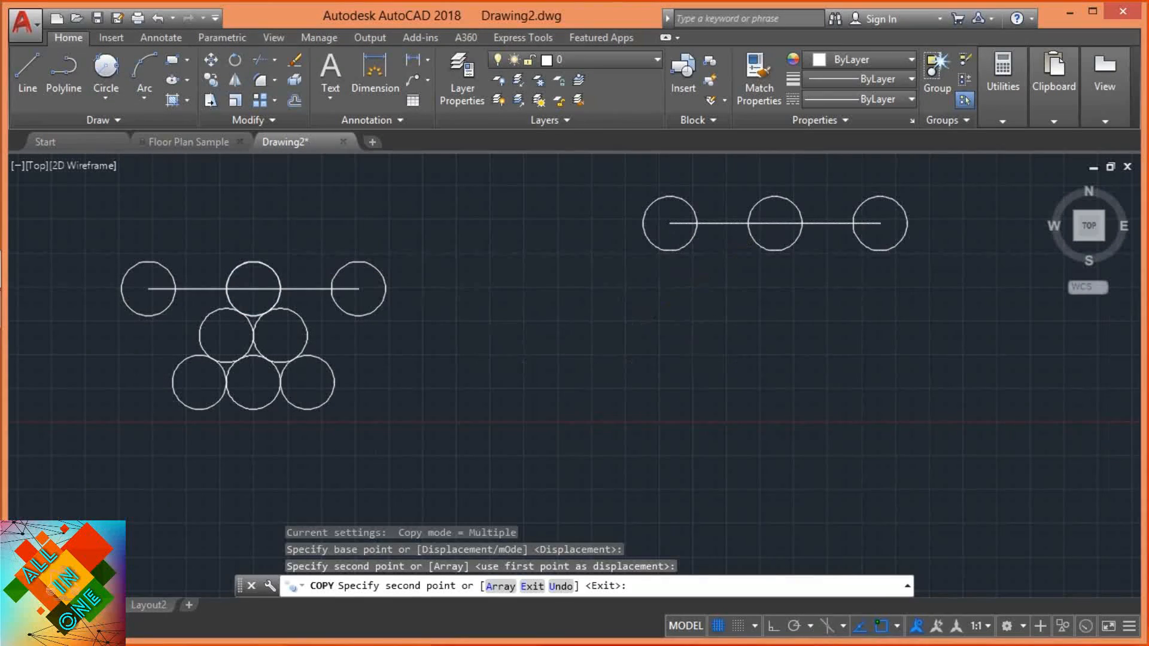
pyautogui.press('Escape')
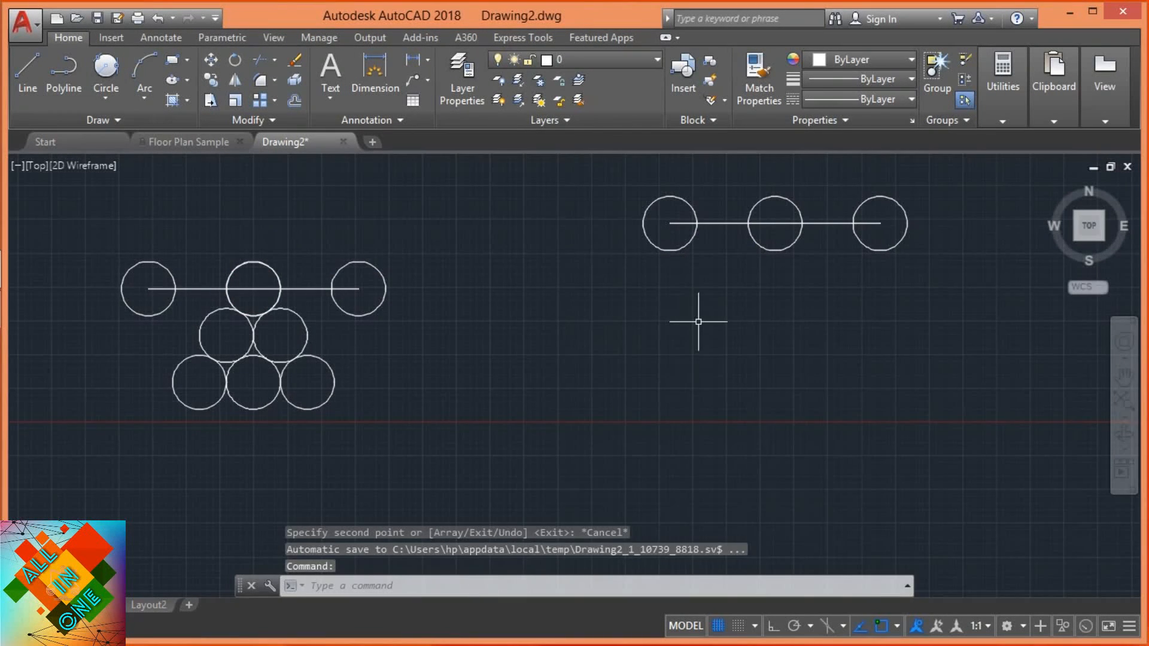